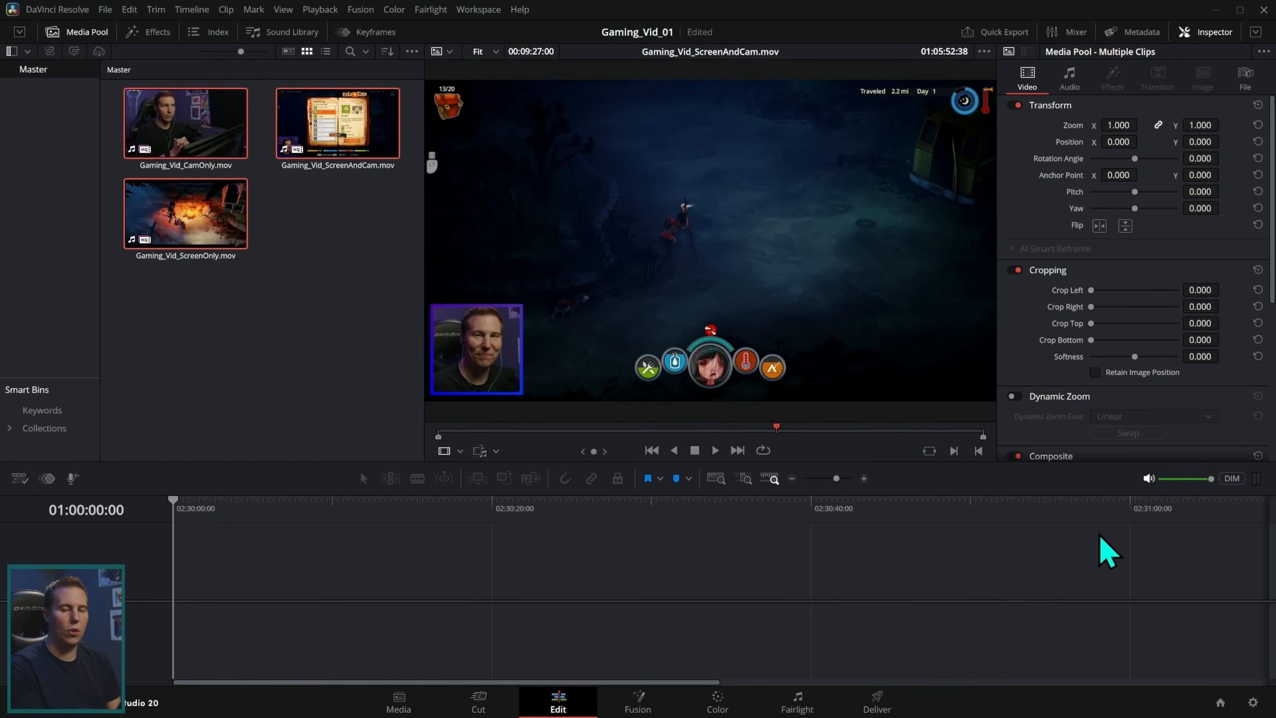
Set the proxy media format to ProRes 422 Proxy in the project's master settings
click(1253, 702)
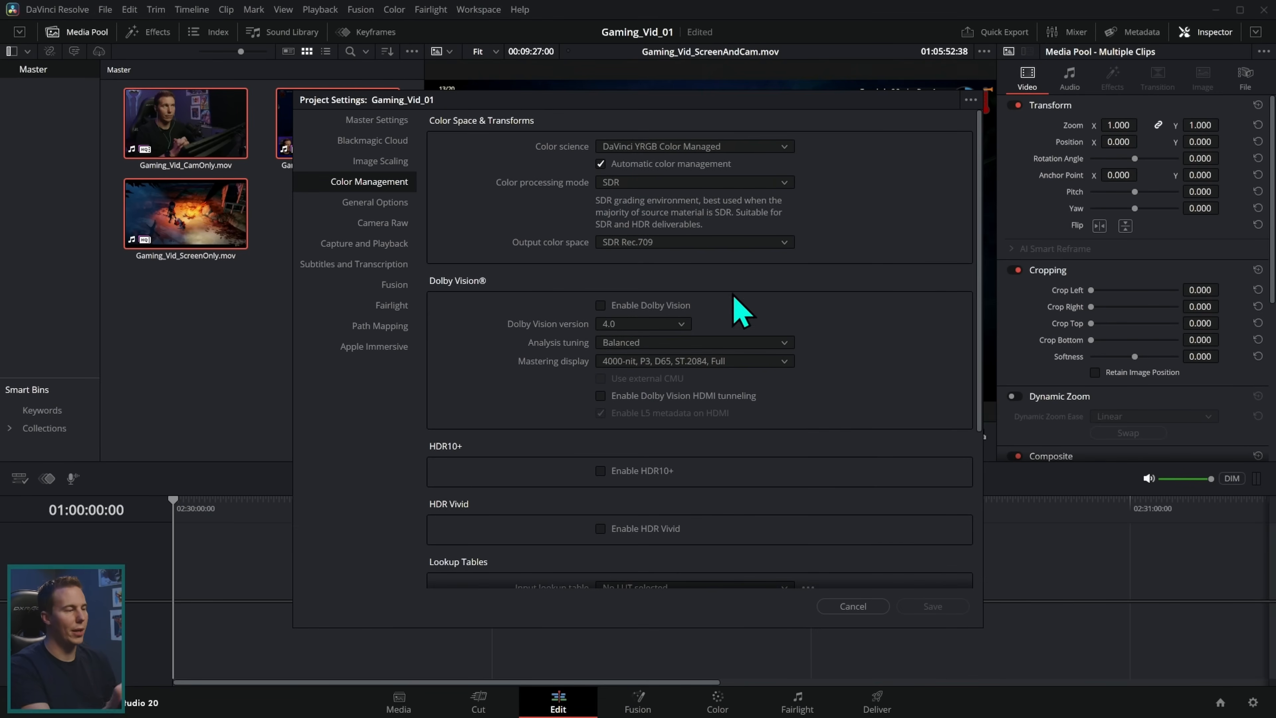
click(369, 125)
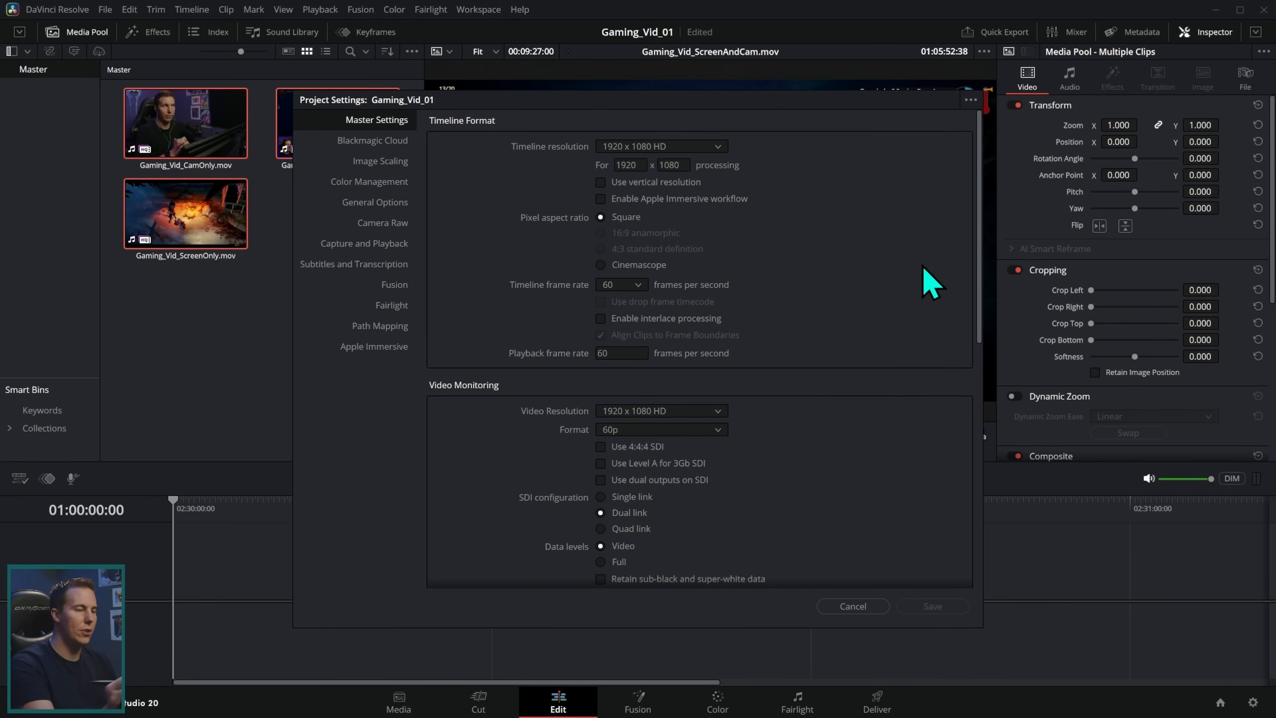
scroll(754, 352, down, 10)
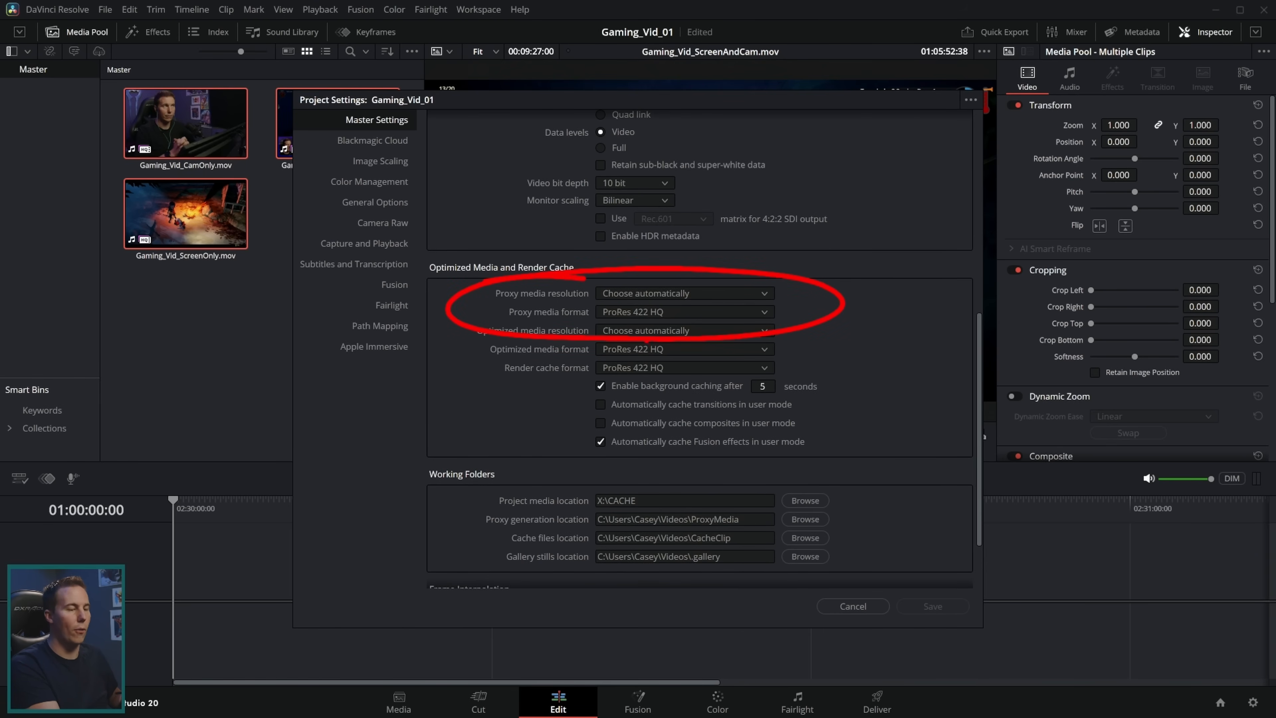
click(758, 312)
scroll(764, 362, down, 2)
scroll(724, 407, up, 3)
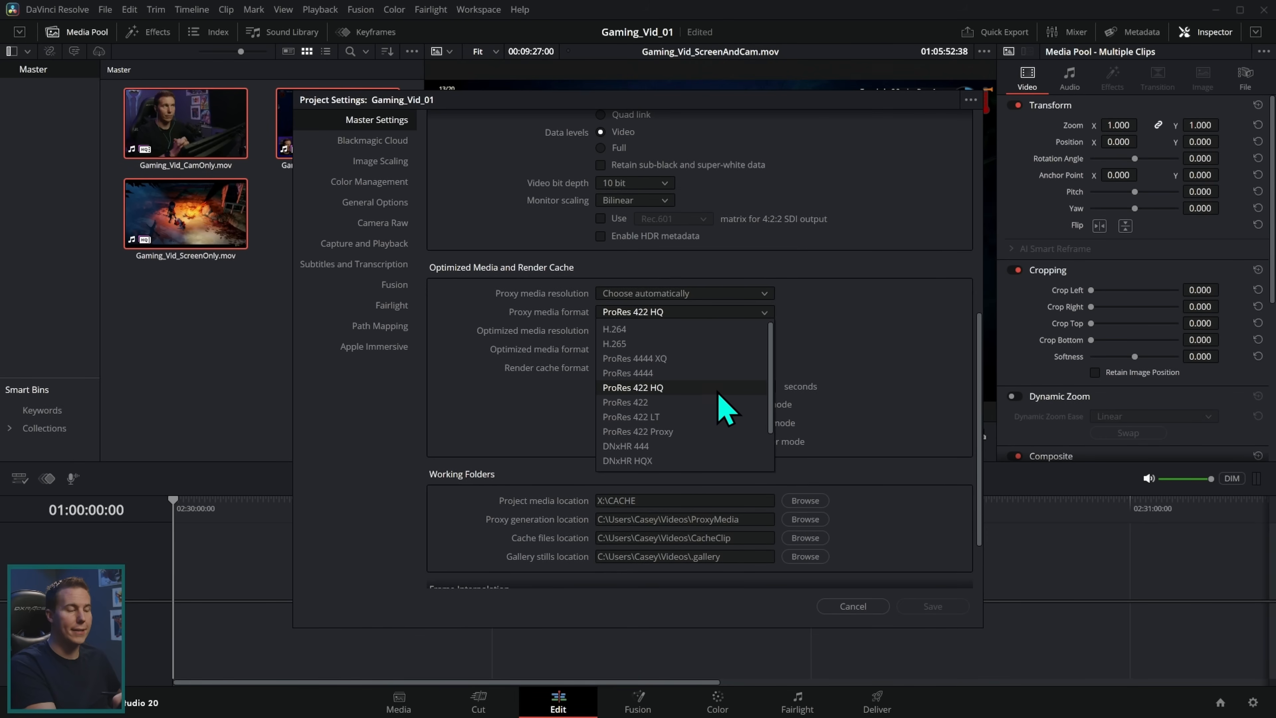
scroll(767, 388, down, 1)
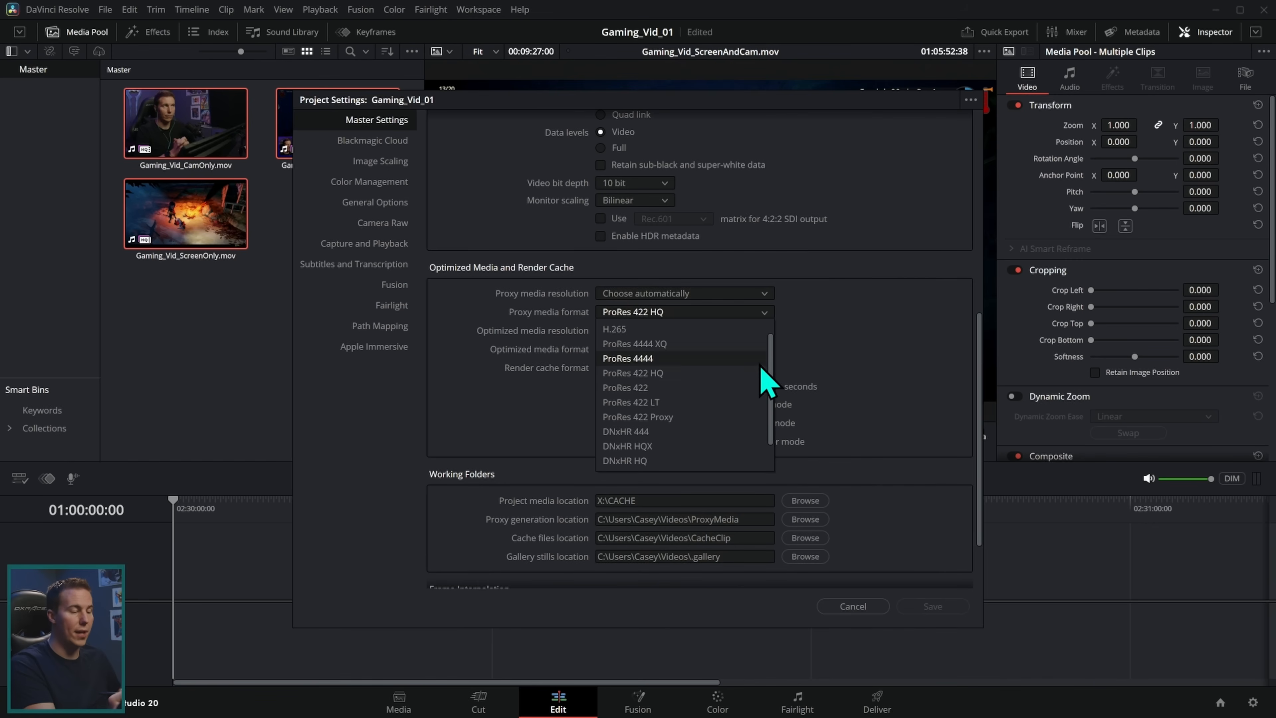
click(671, 421)
Set the proxy media resolution to Half and save the project settings
click(689, 296)
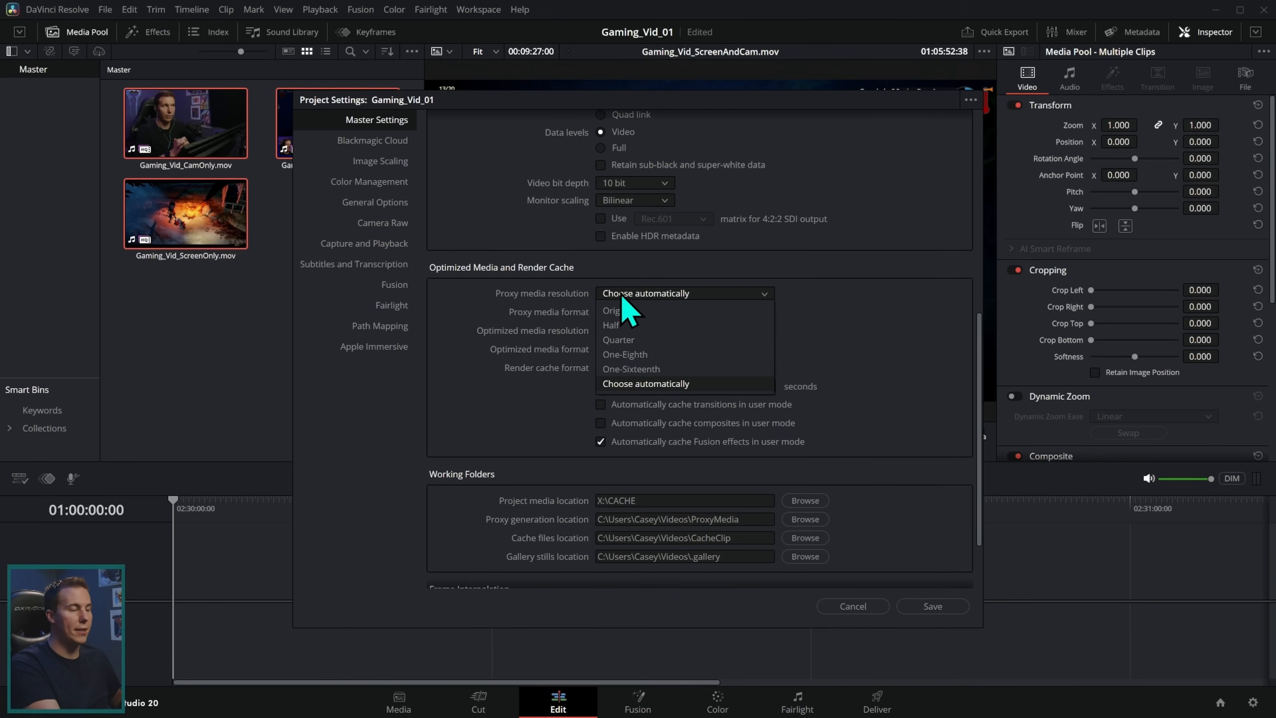
click(648, 325)
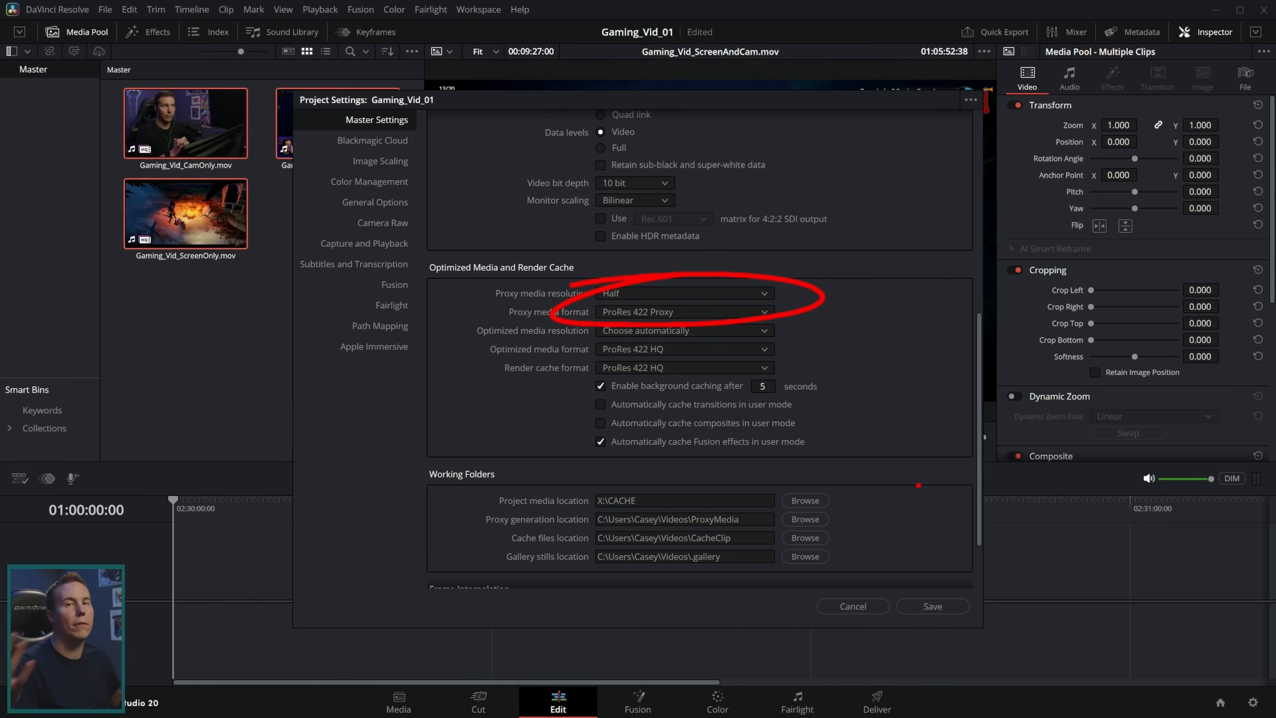
click(935, 608)
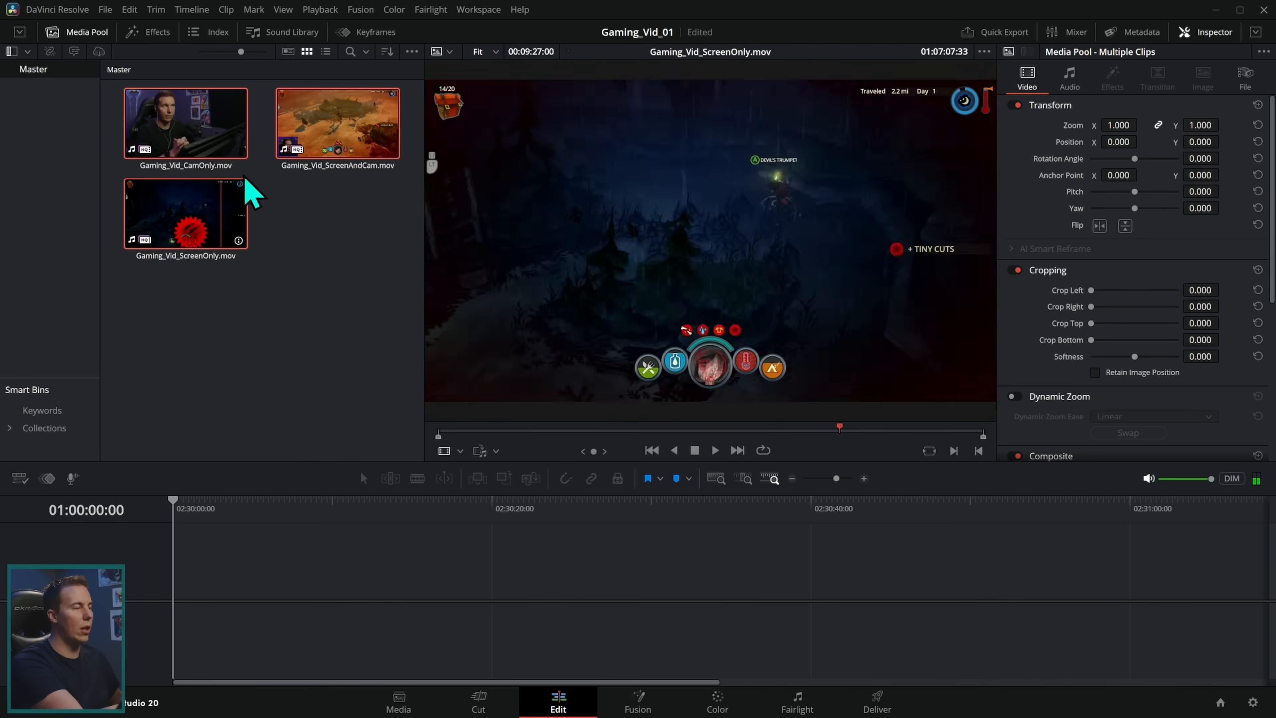
Generate proxy media for the three selected gaming clips in the media pool
right_click(296, 149)
mouse_move(401, 337)
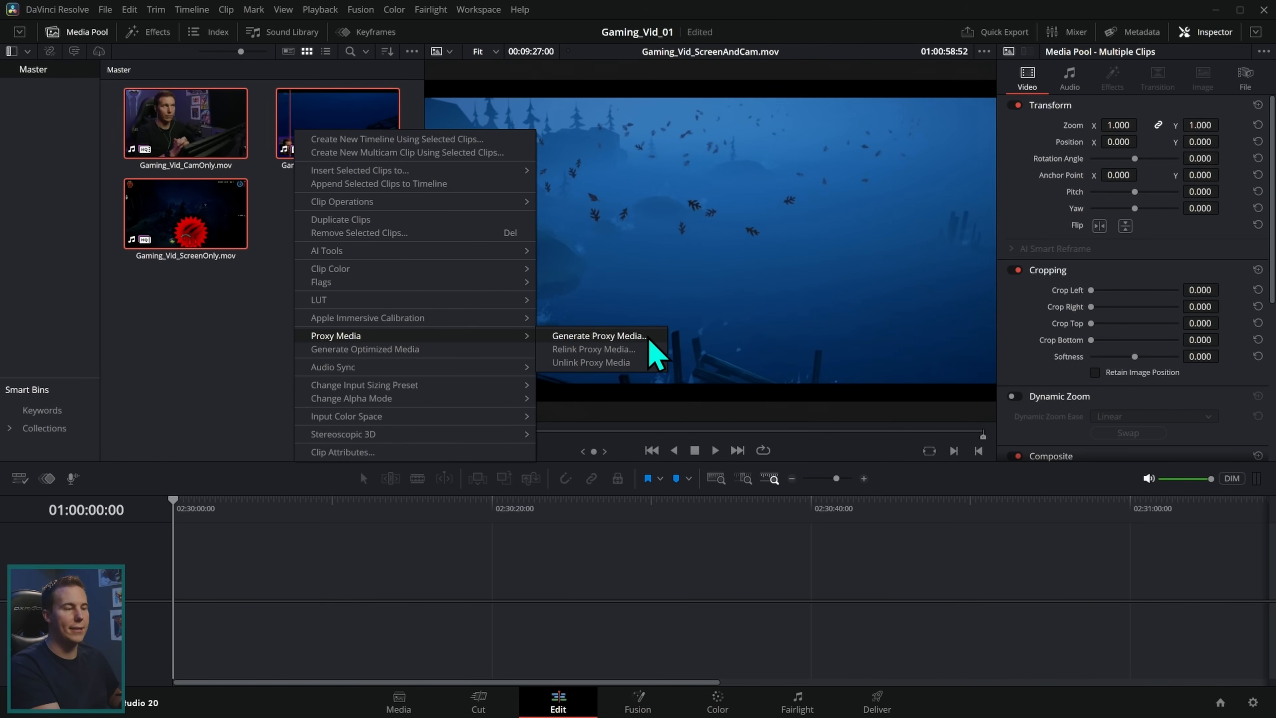
click(598, 335)
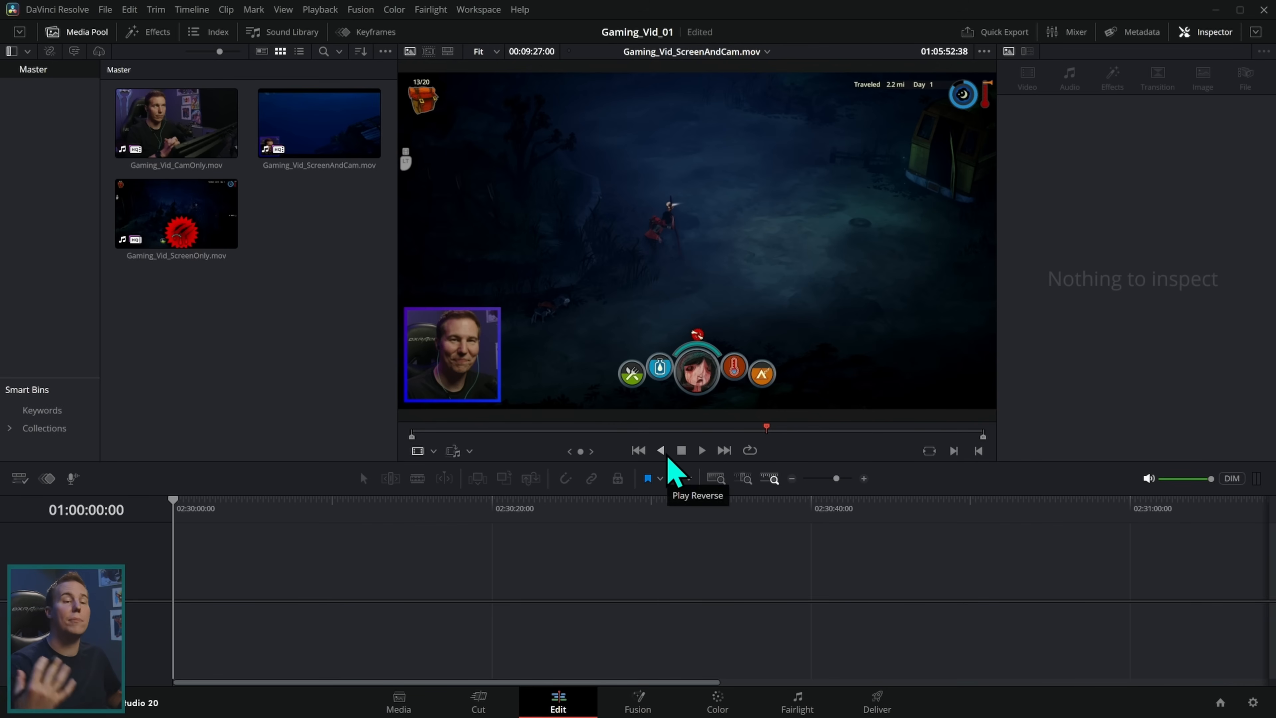
Hide the Inspector and set the viewer's proxy handling to Prefer Proxies
click(1206, 33)
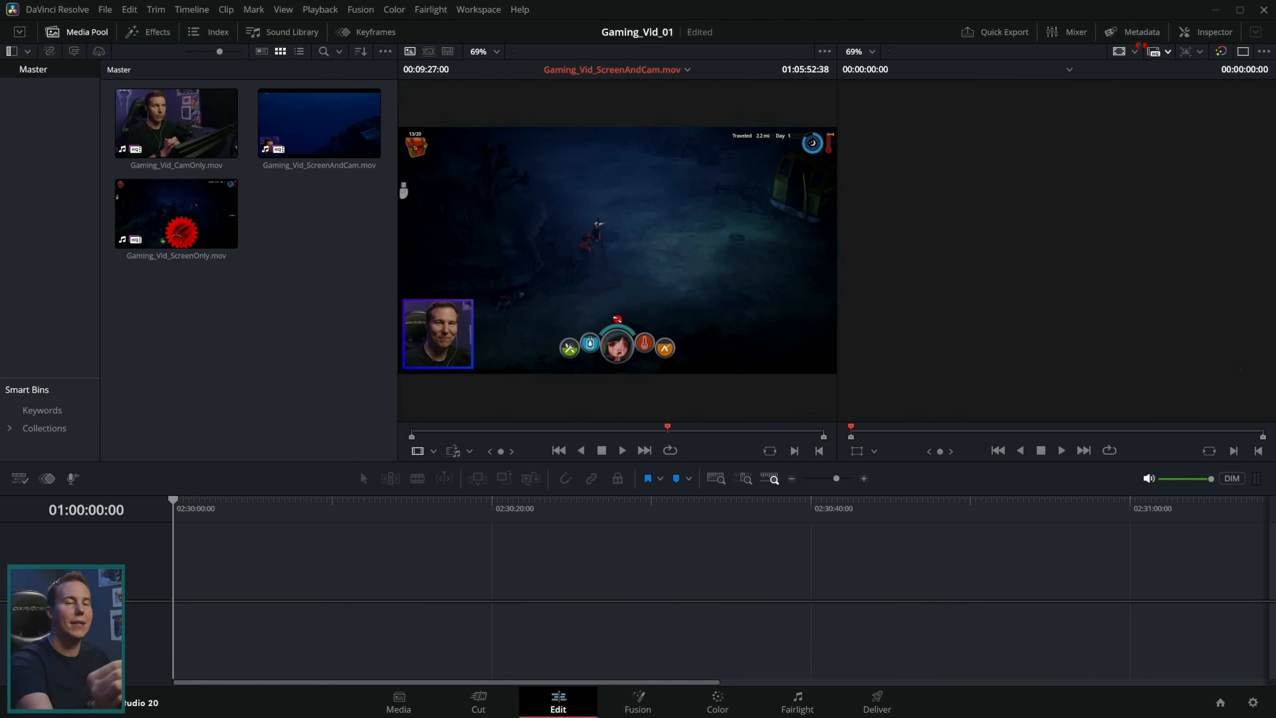
click(1169, 52)
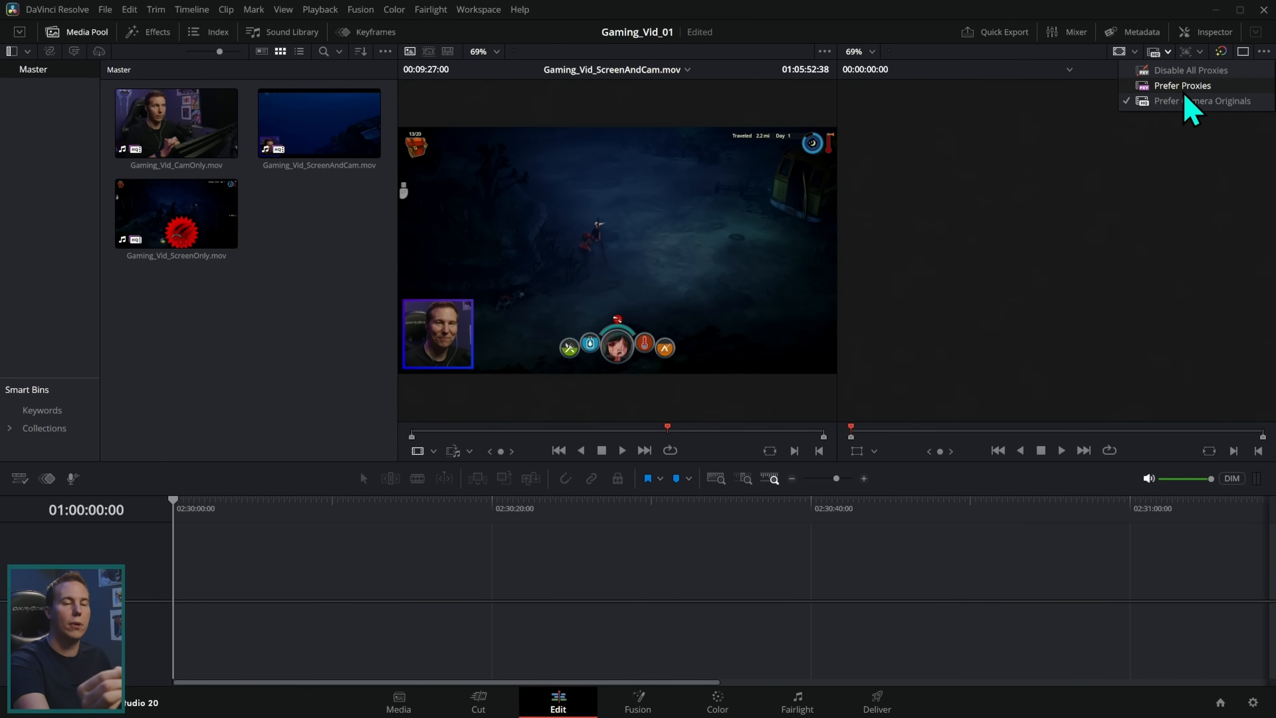
click(1216, 85)
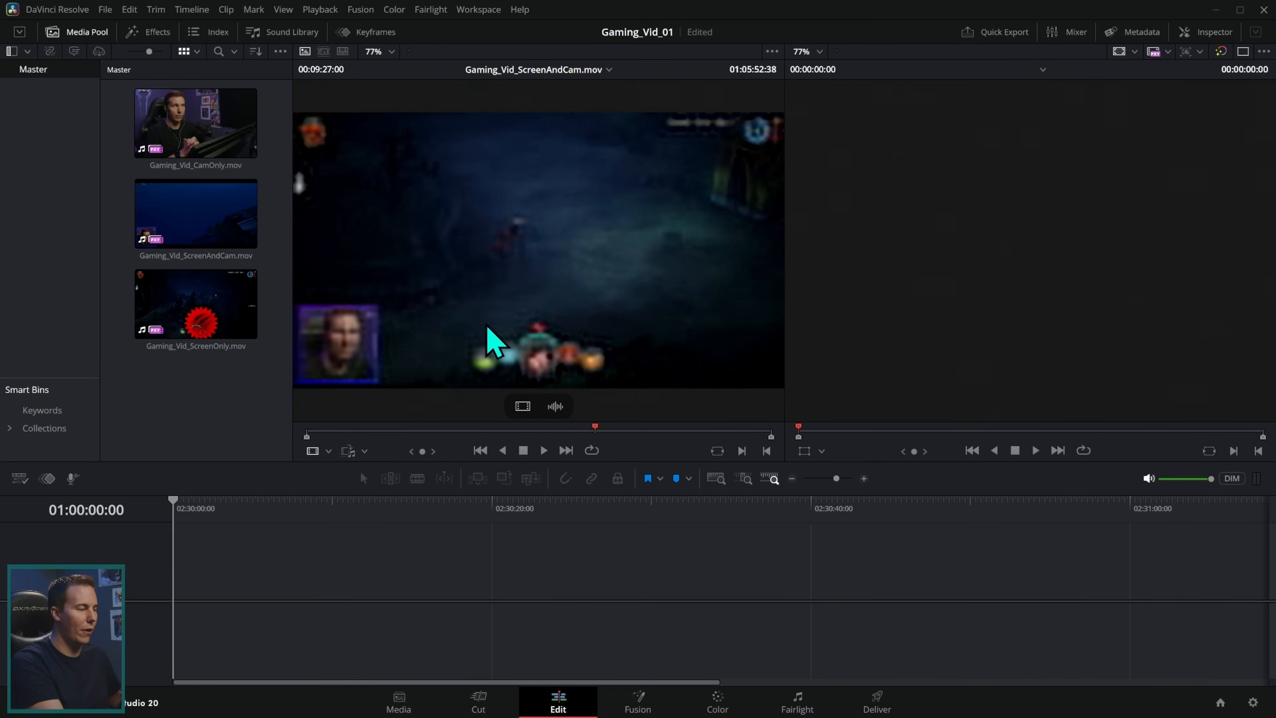
Scrub through Gaming_Vid_ScreenAndCam.mov to check its proxy playback, and switch proxy handling to Prefer Camera Originals
click(527, 431)
mouse_move(550, 430)
mouse_down()
mouse_move(573, 430)
mouse_move(452, 430)
mouse_move(662, 431)
mouse_move(561, 431)
mouse_up()
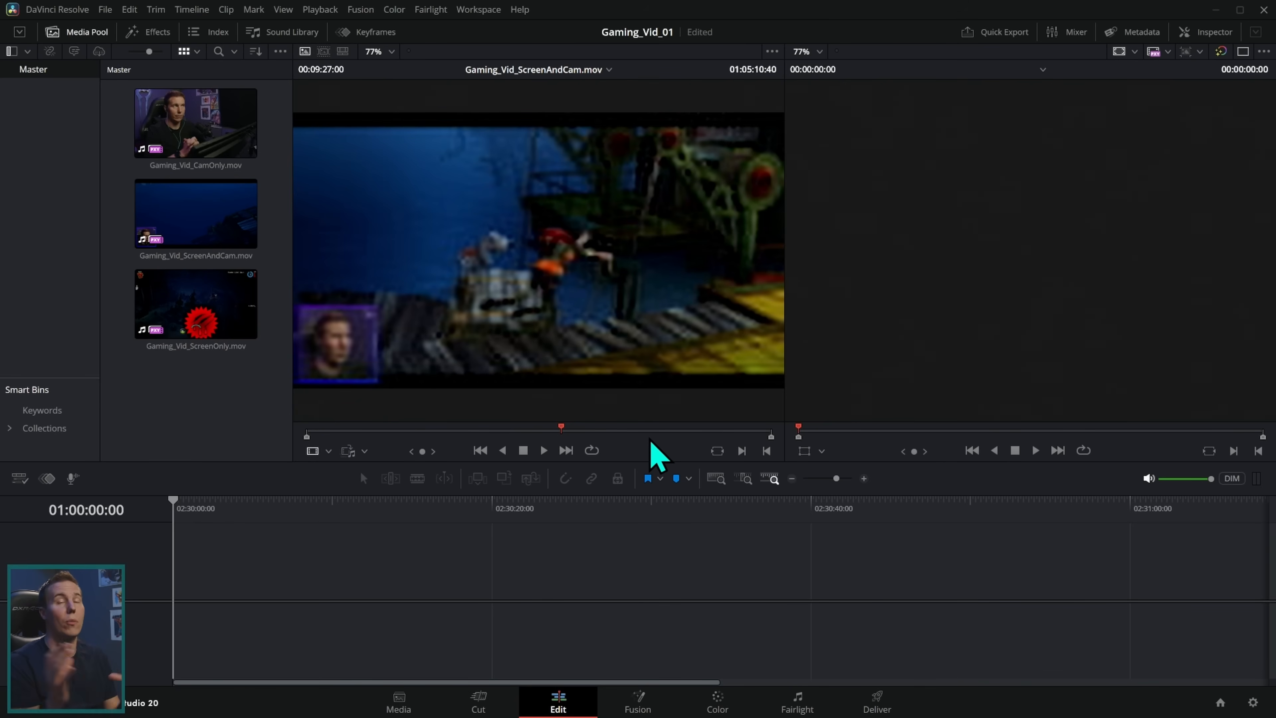
drag(648, 432, 674, 455)
click(1154, 51)
click(1188, 101)
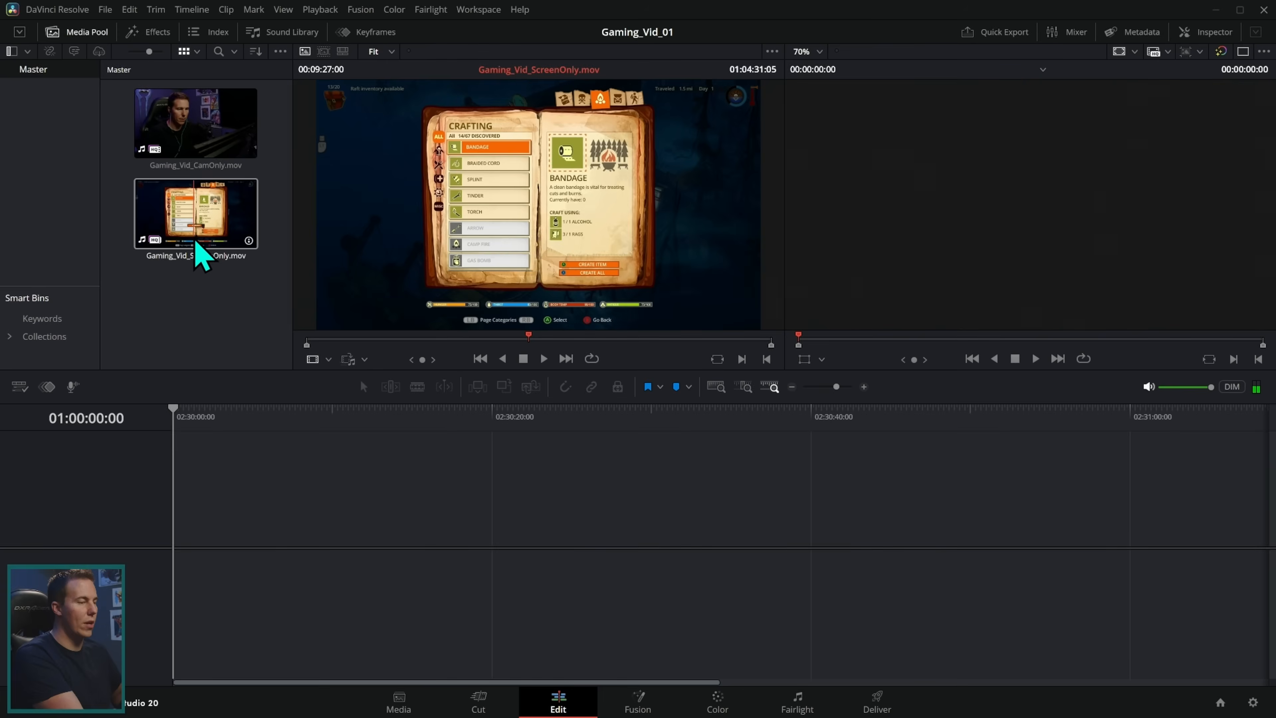
Create a new timeline named Edit from Gaming_Vid_CamOnly.mov and Gaming_Vid_ScreenOnly.mov
drag(270, 297, 193, 108)
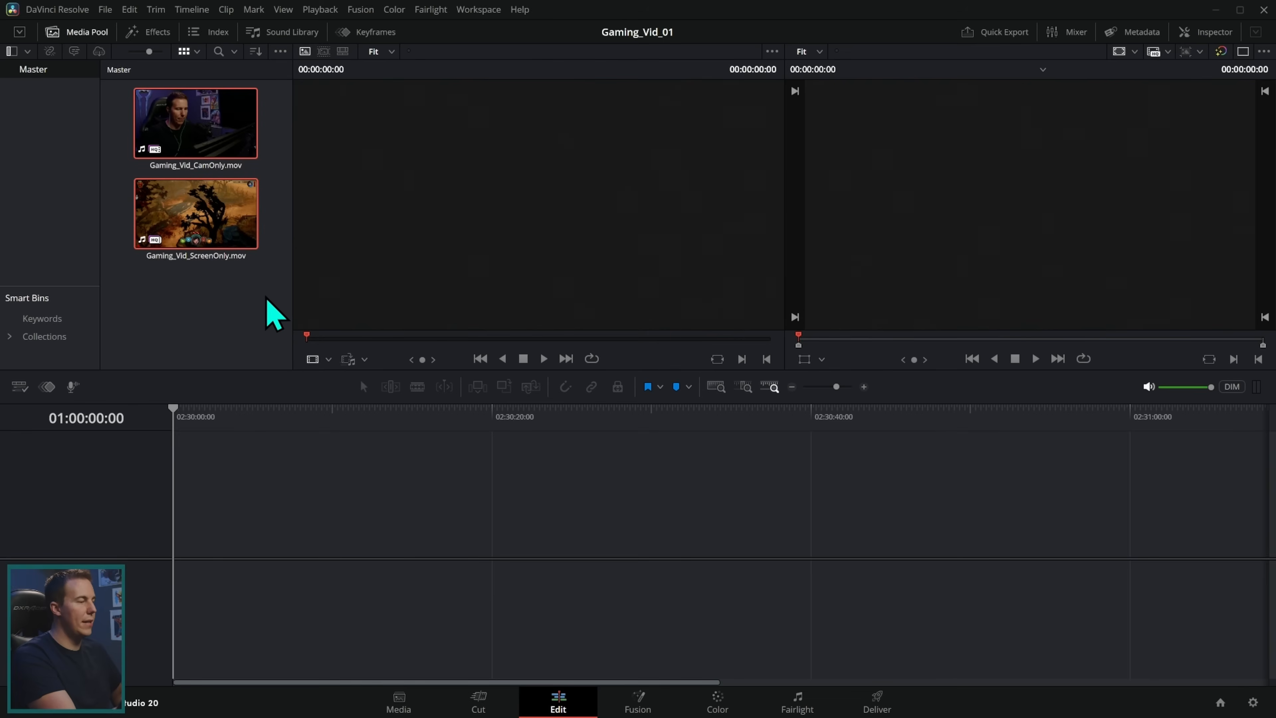
right_click(223, 141)
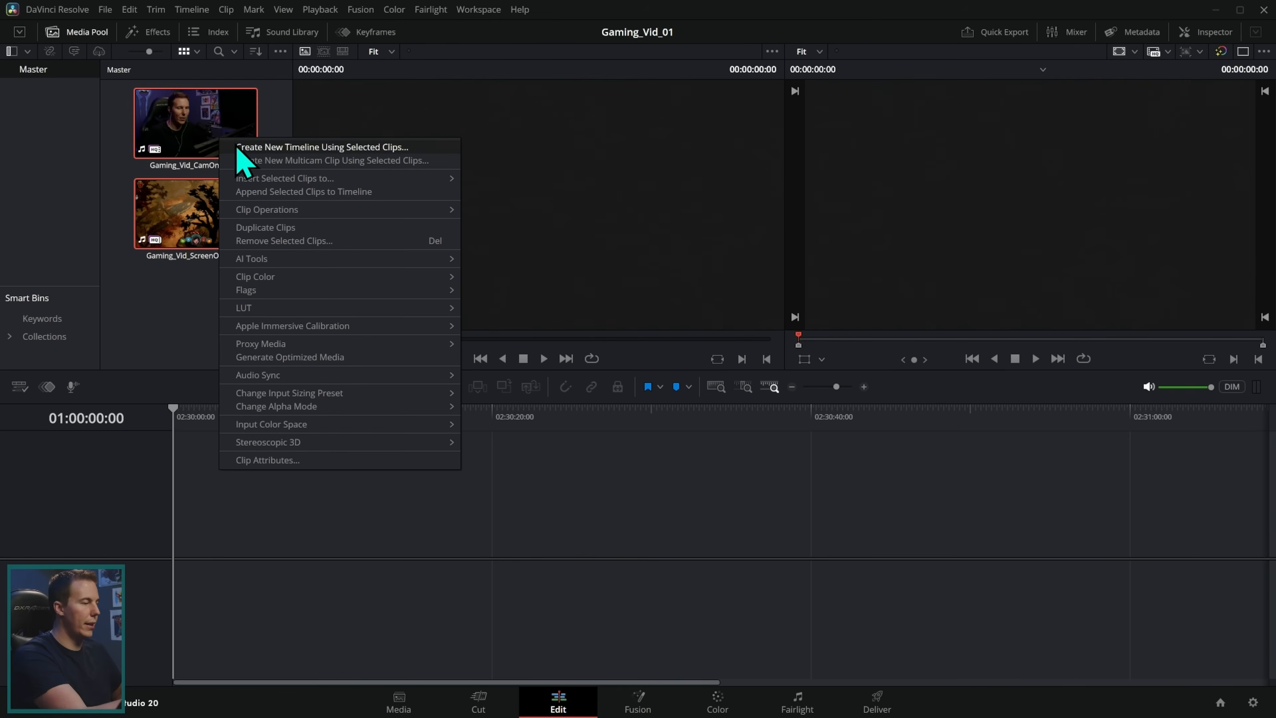
click(419, 151)
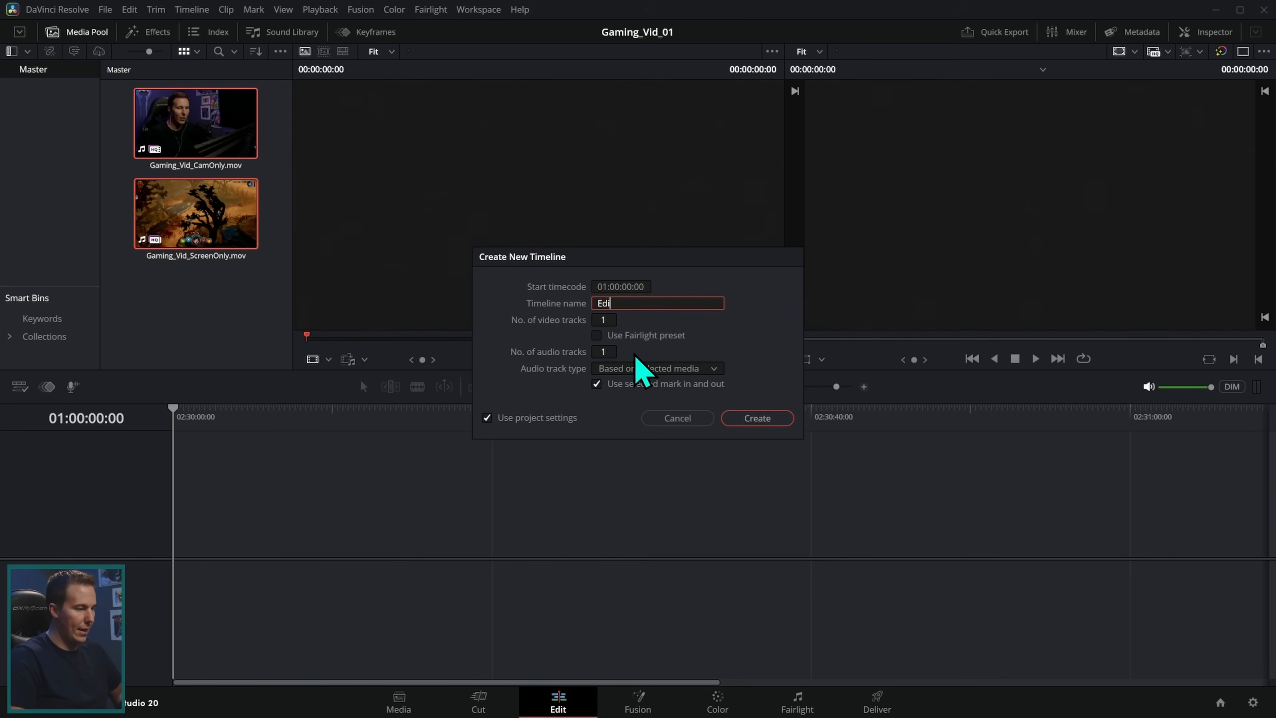
click(758, 421)
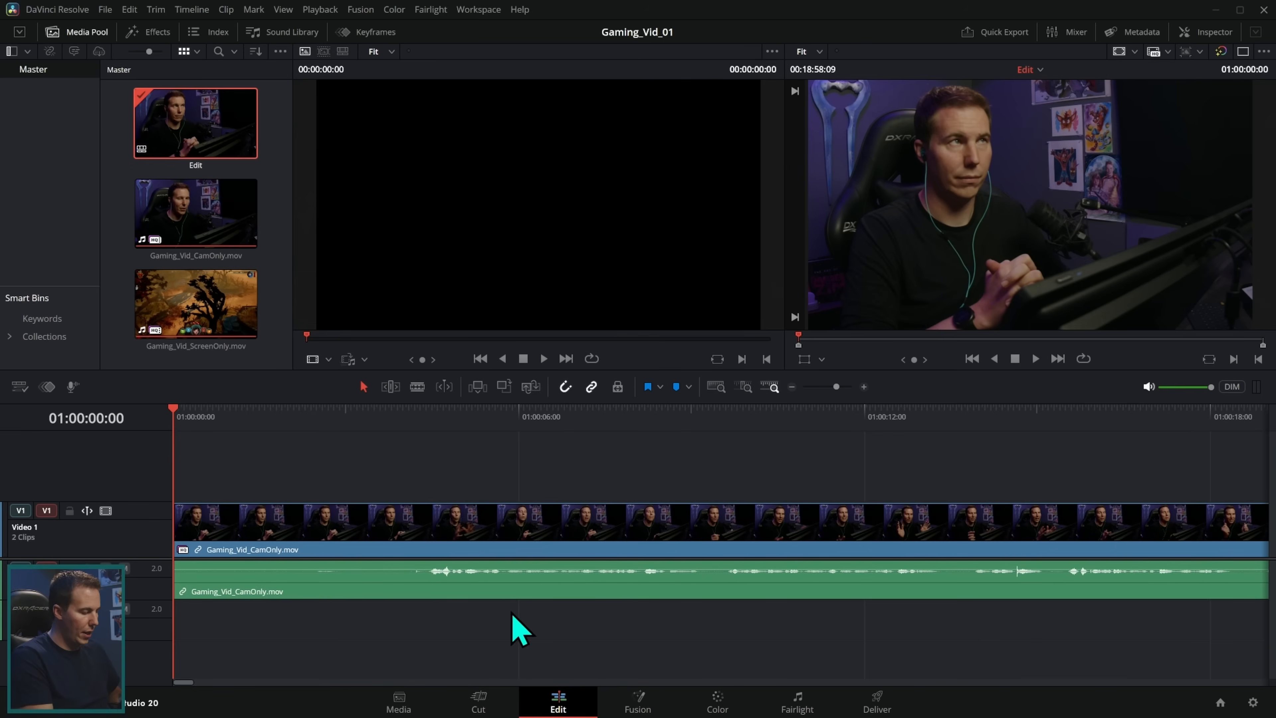
Set the clip color of Gaming_Vid_CamOnly.mov on the timeline to Yellow and deselect it
key(shift+z)
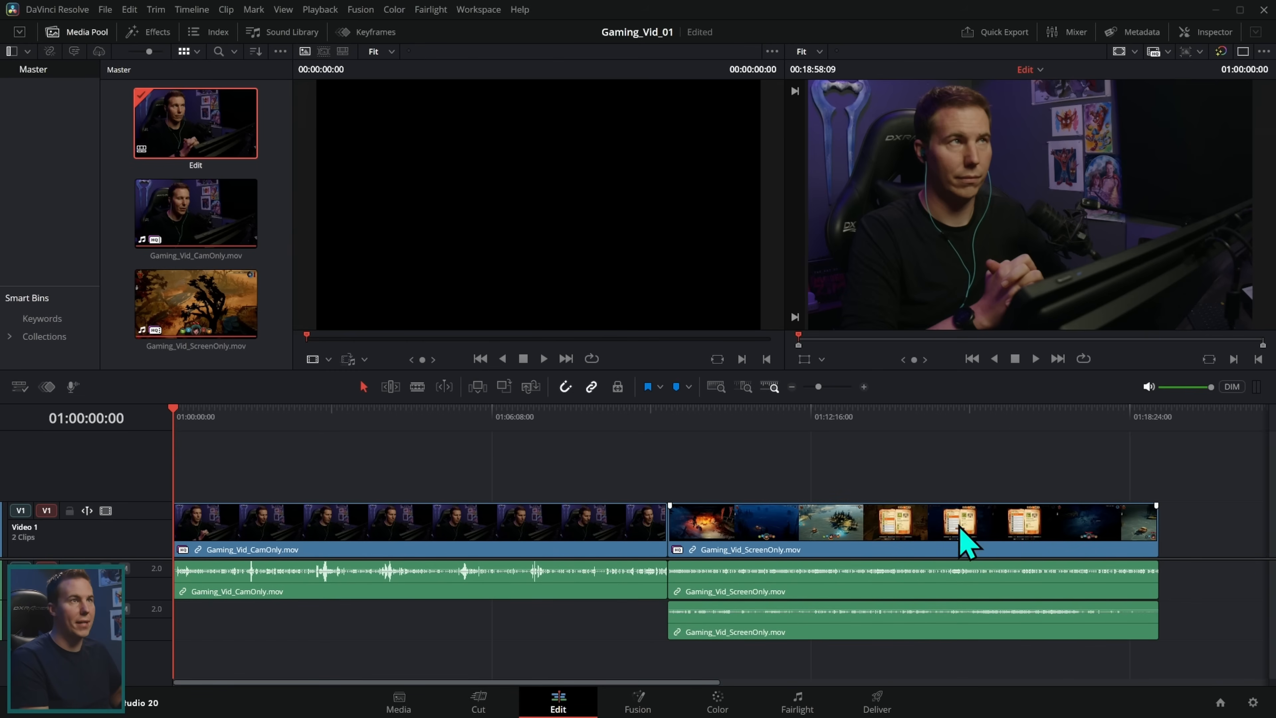
click(600, 568)
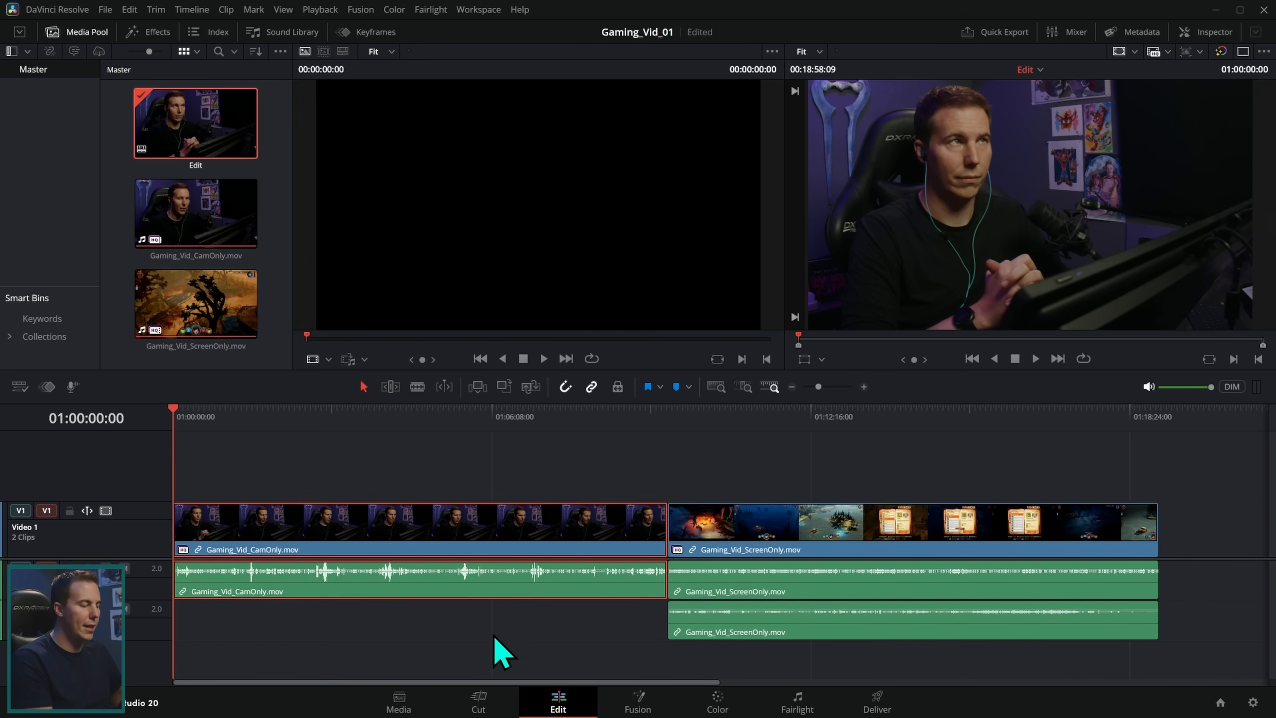
right_click(475, 528)
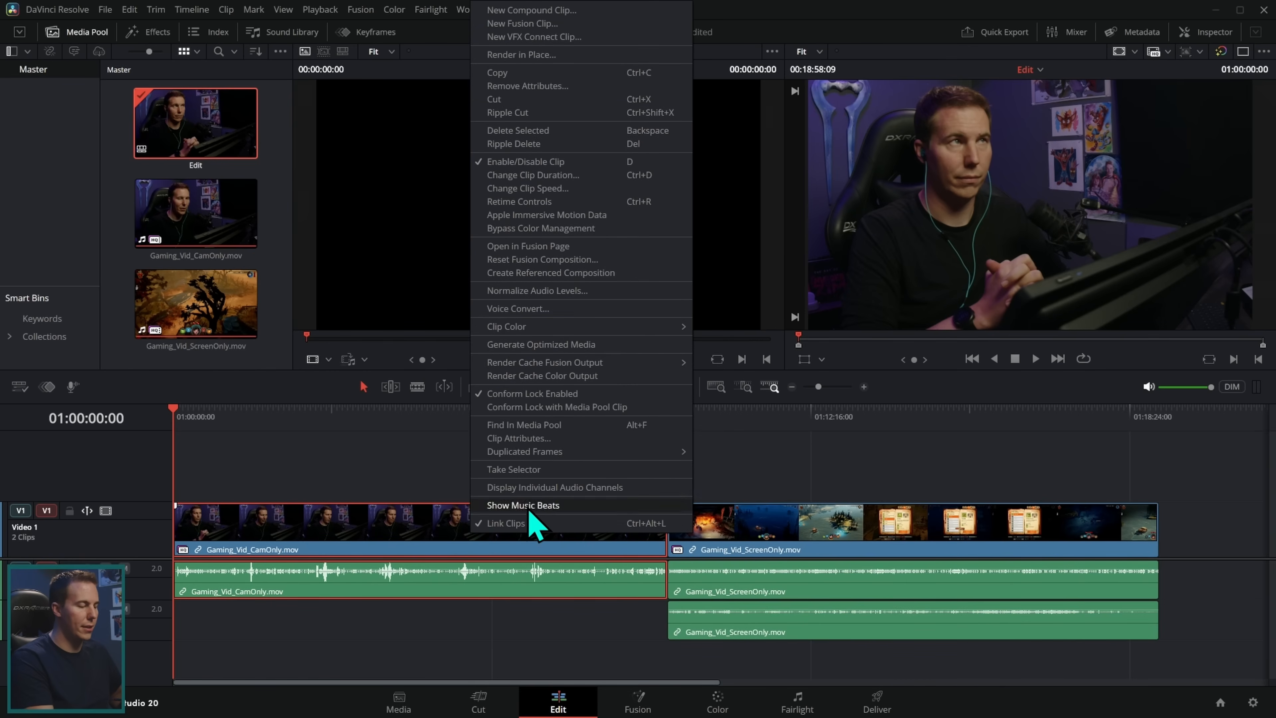
mouse_move(646, 327)
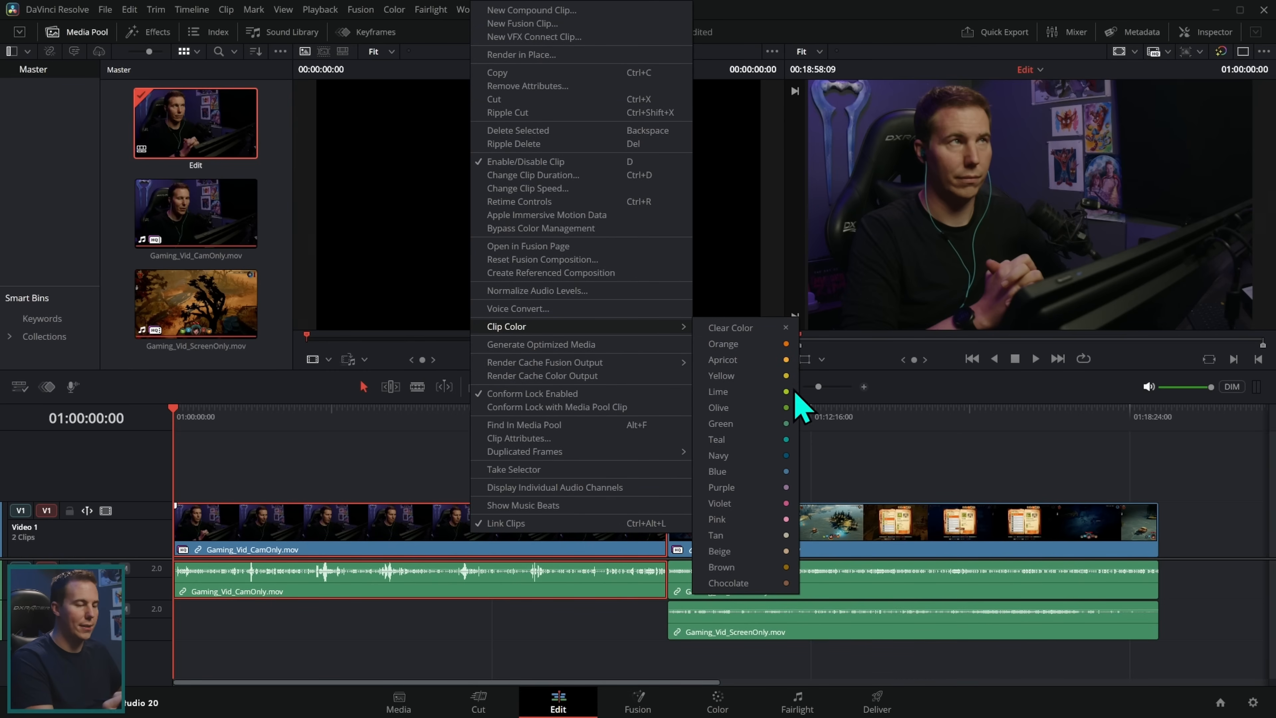
click(771, 377)
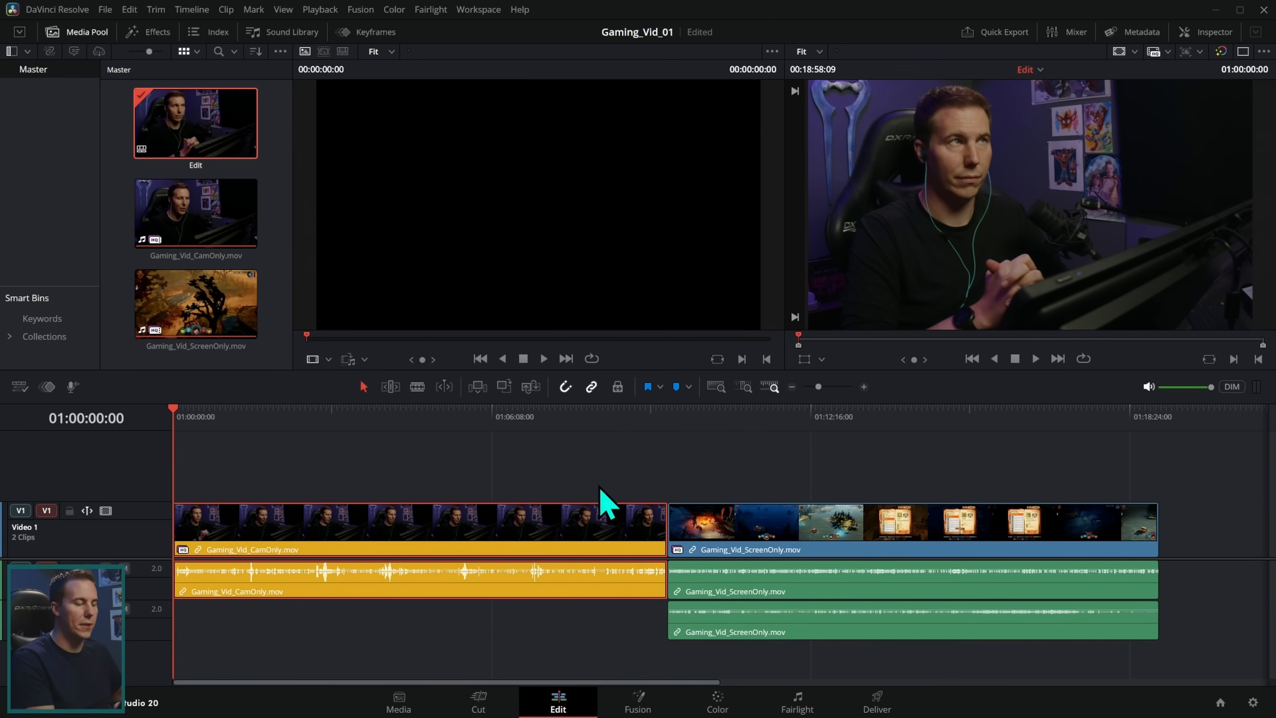
click(587, 649)
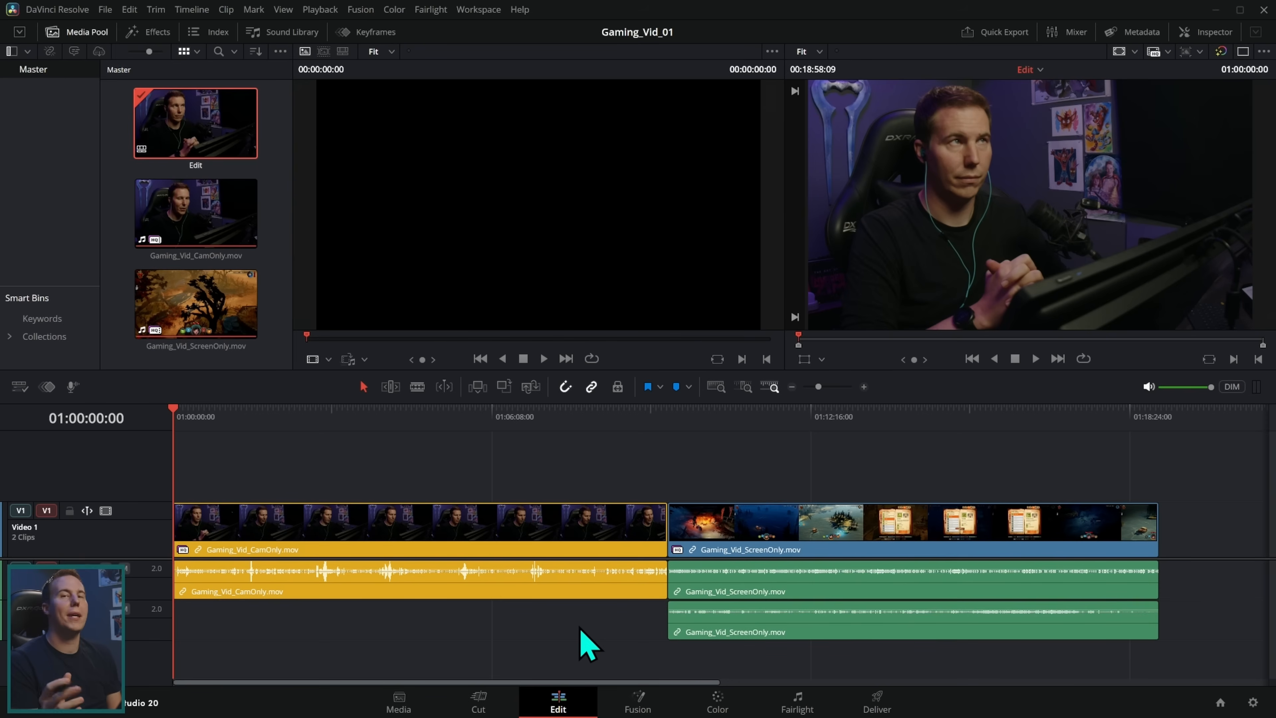
Scrub through the camera and gameplay clips on the timeline to review both recordings
drag(849, 417, 984, 438)
drag(326, 413, 458, 428)
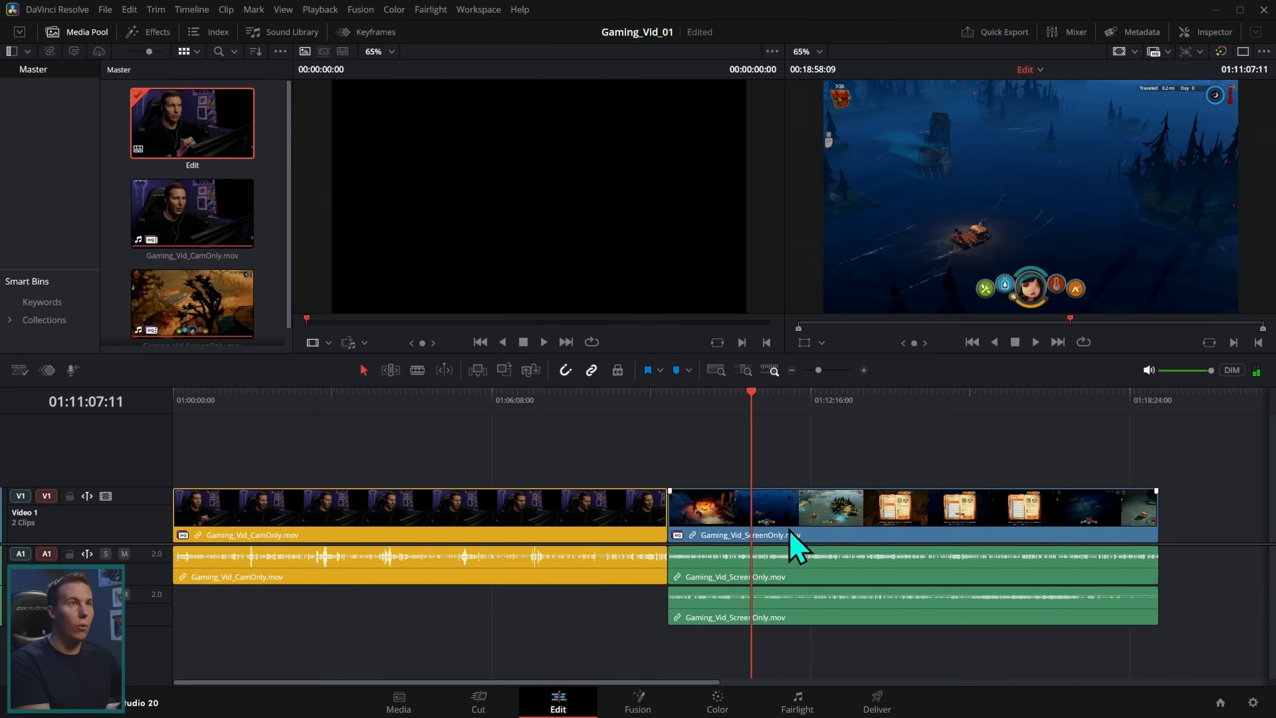
click(960, 405)
drag(974, 415, 945, 427)
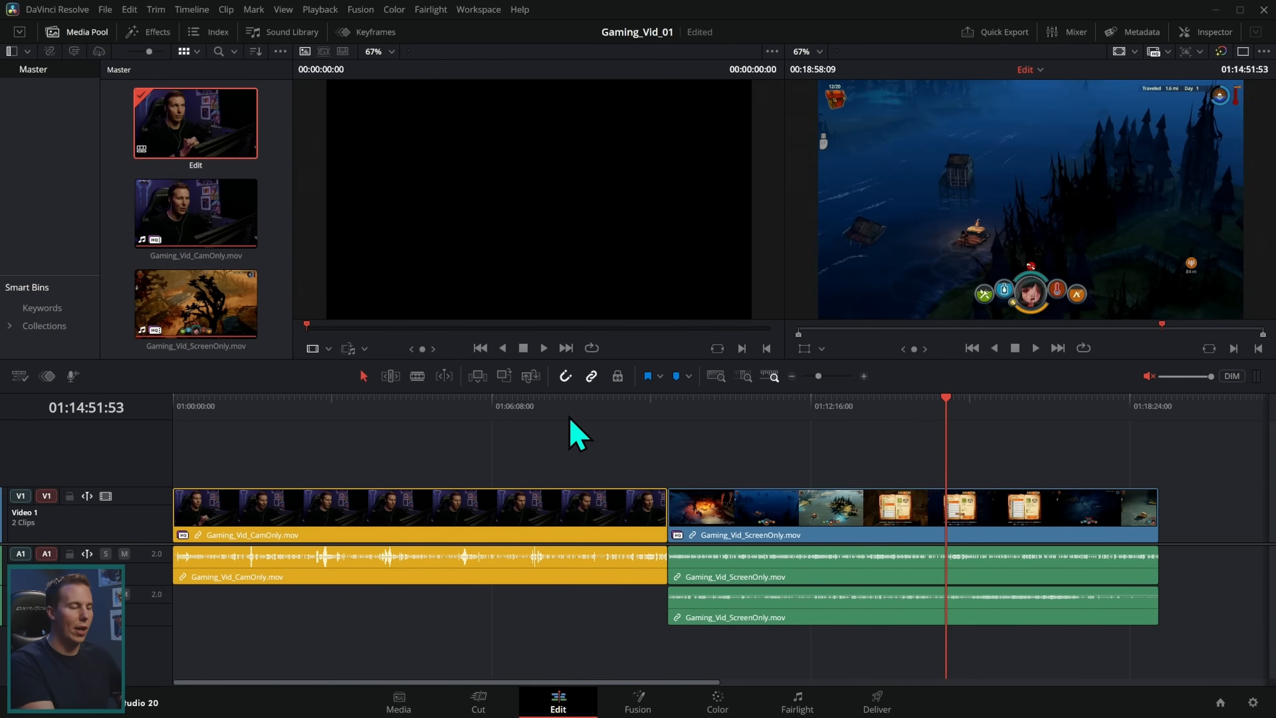
click(523, 455)
key(ctrl+z)
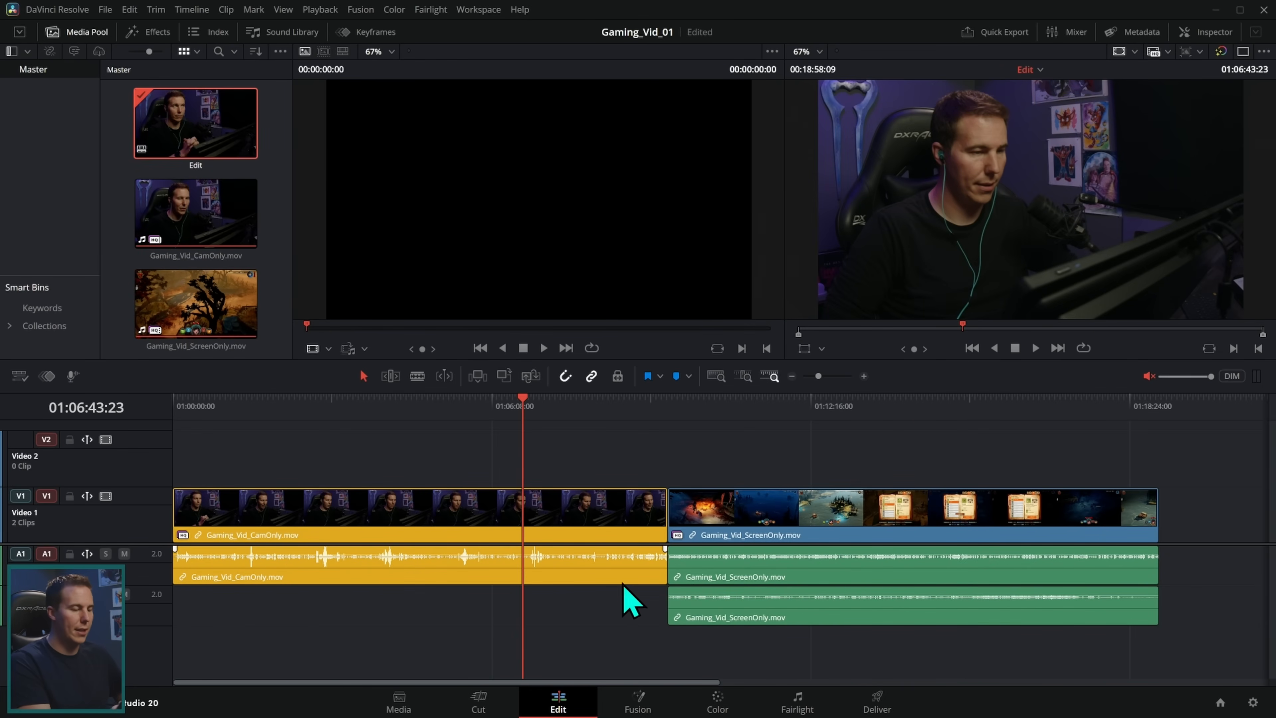
Move Gaming_Vid_CamOnly.mov to separate video and audio tracks, align its start with Gaming_Vid_ScreenOnly.mov, and save the project
key(ctrl+s)
drag(576, 591, 585, 648)
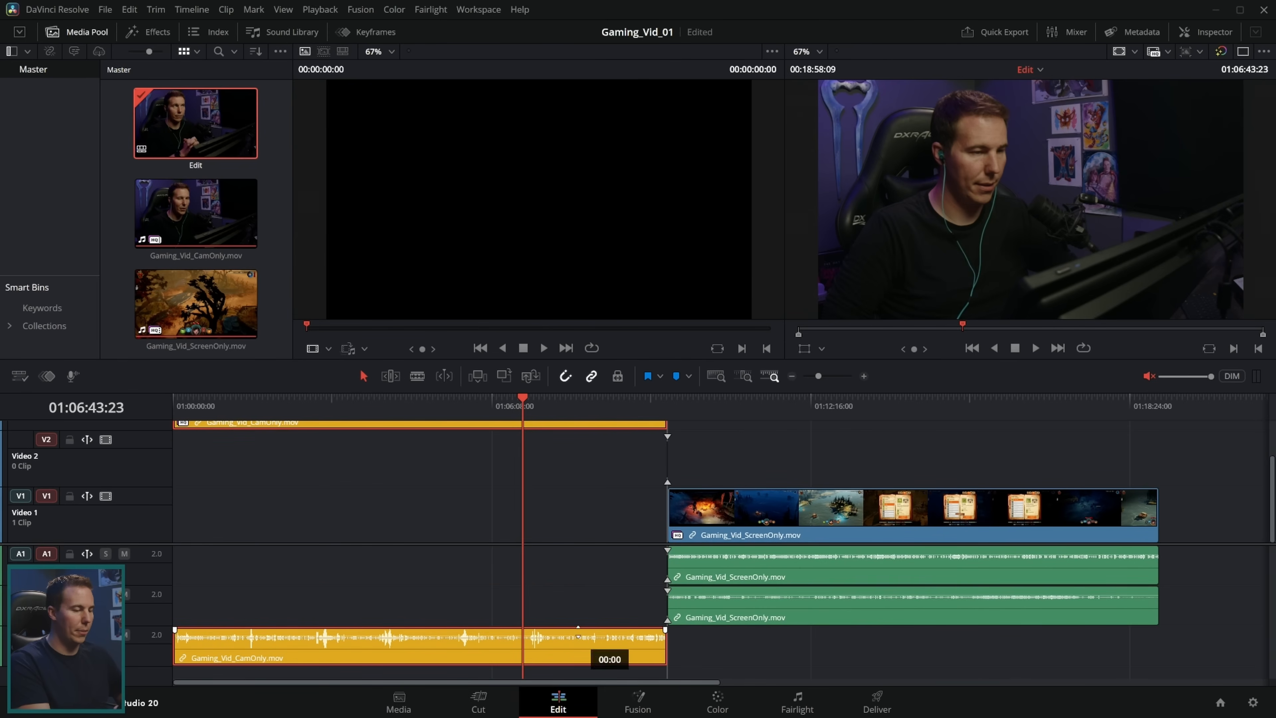
drag(648, 424, 1141, 456)
scroll(1195, 468, down, 1)
key(ctrl+s)
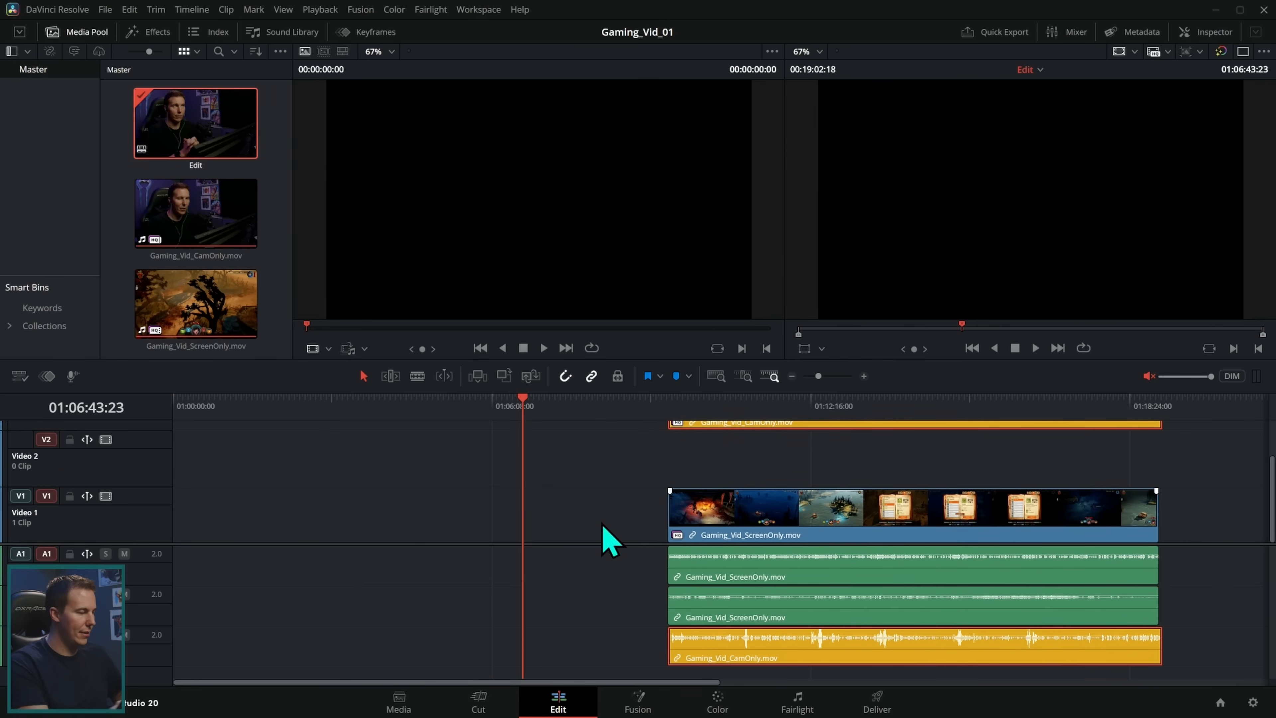
Delete the empty video track between the camera clip and the gameplay clip
right_click(152, 456)
click(236, 492)
right_click(128, 470)
click(201, 559)
Select all the stacked camera and gameplay clips, shift them together near the timeline's beginning, and deselect them
drag(1226, 439, 945, 644)
drag(1002, 521, 568, 523)
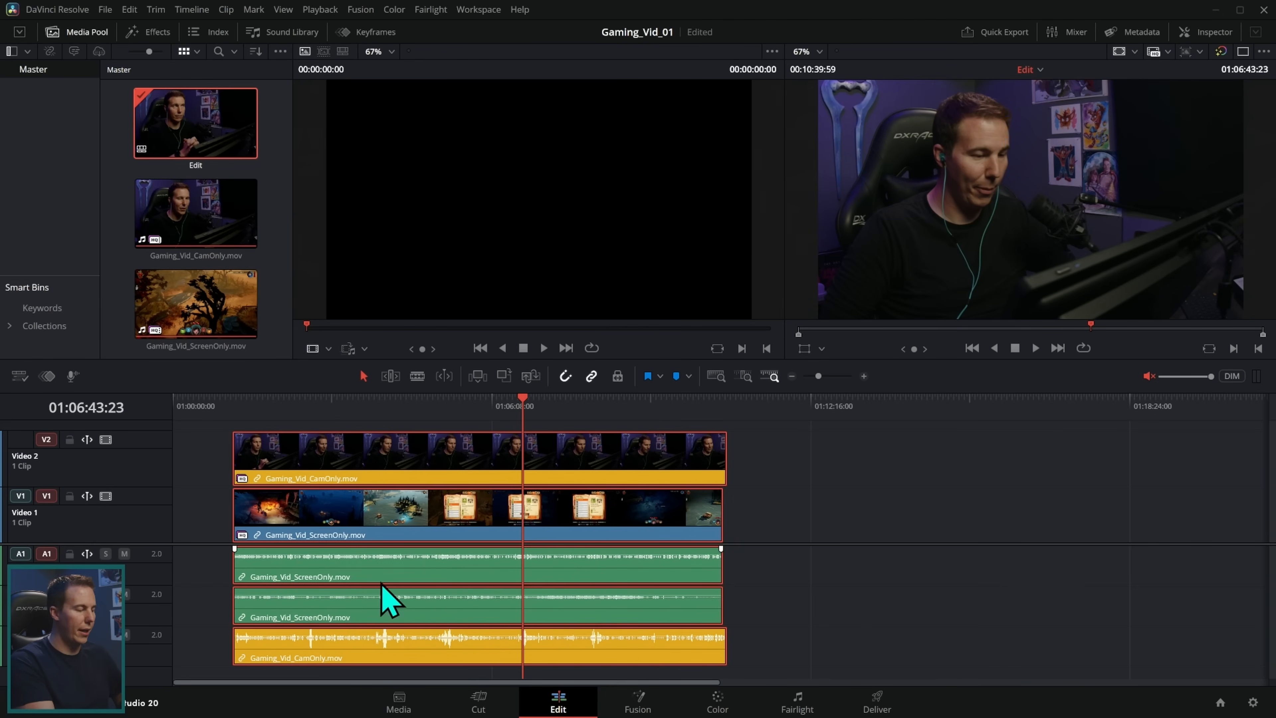
click(864, 575)
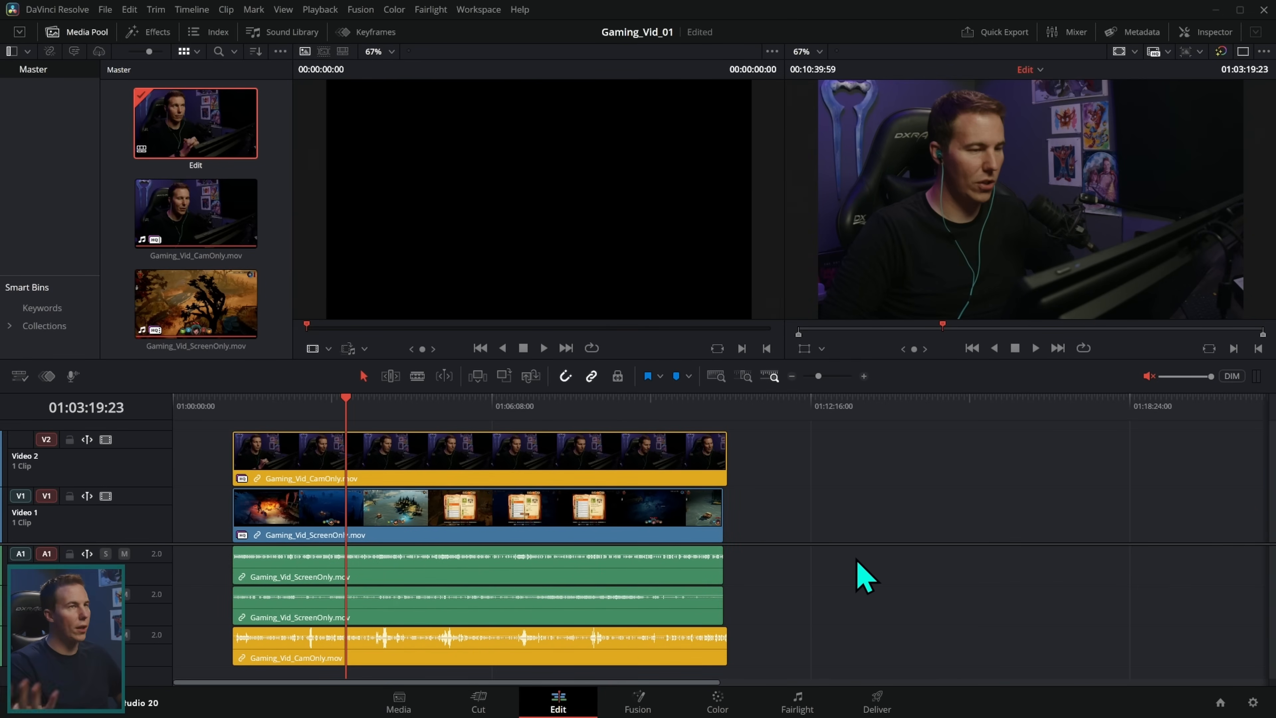
Scale the Gaming_Vid_CamOnly.mov video clip down to a zoom of 0.270 on both axes
click(501, 411)
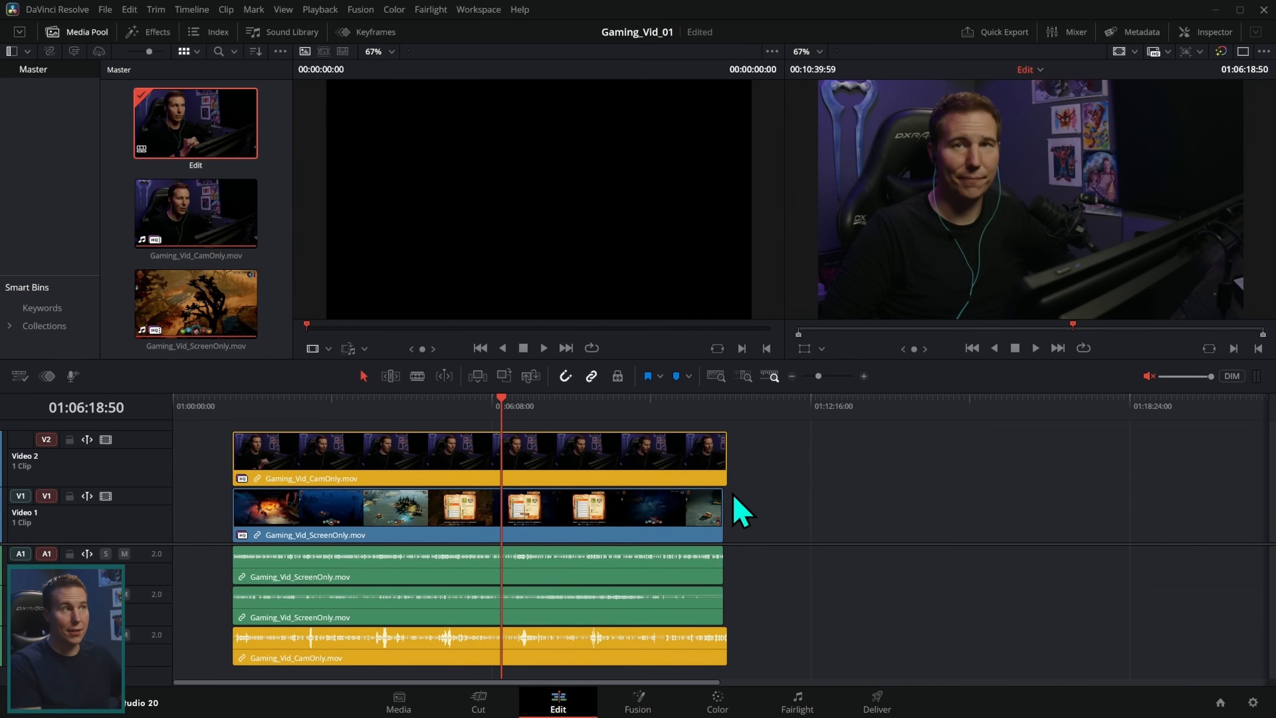
click(483, 466)
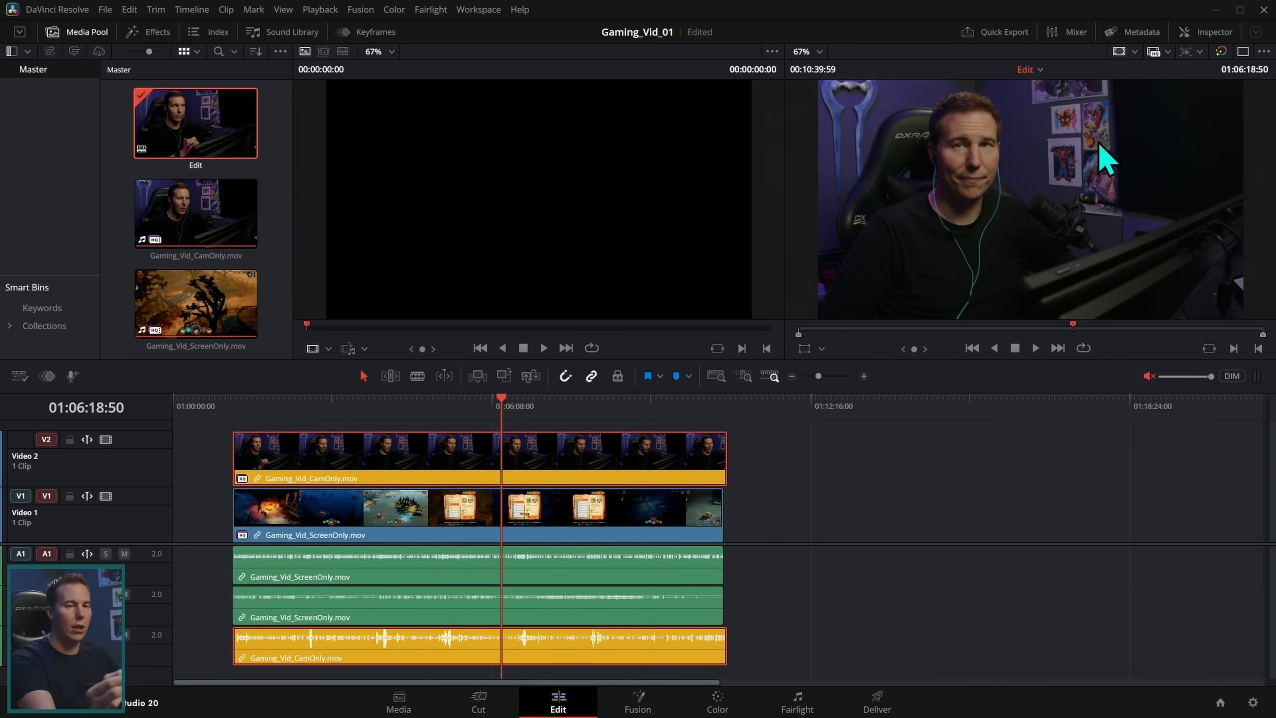
click(1208, 33)
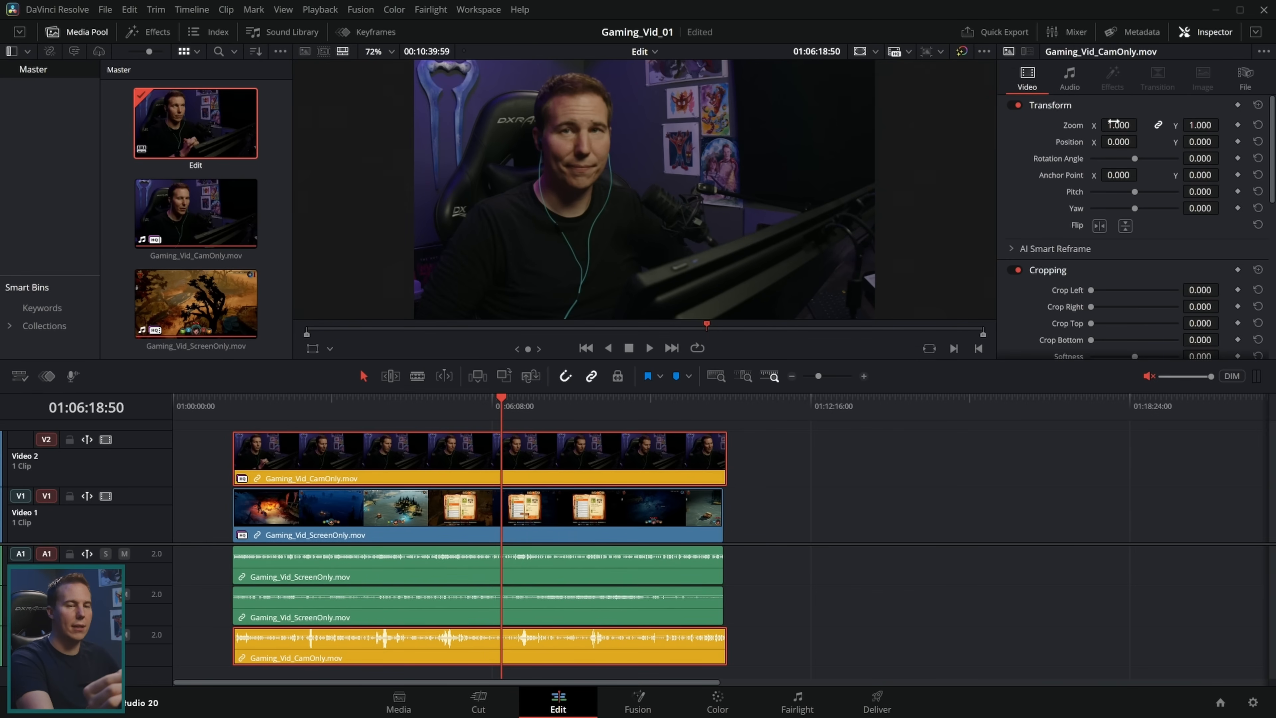
drag(1117, 126, 1074, 143)
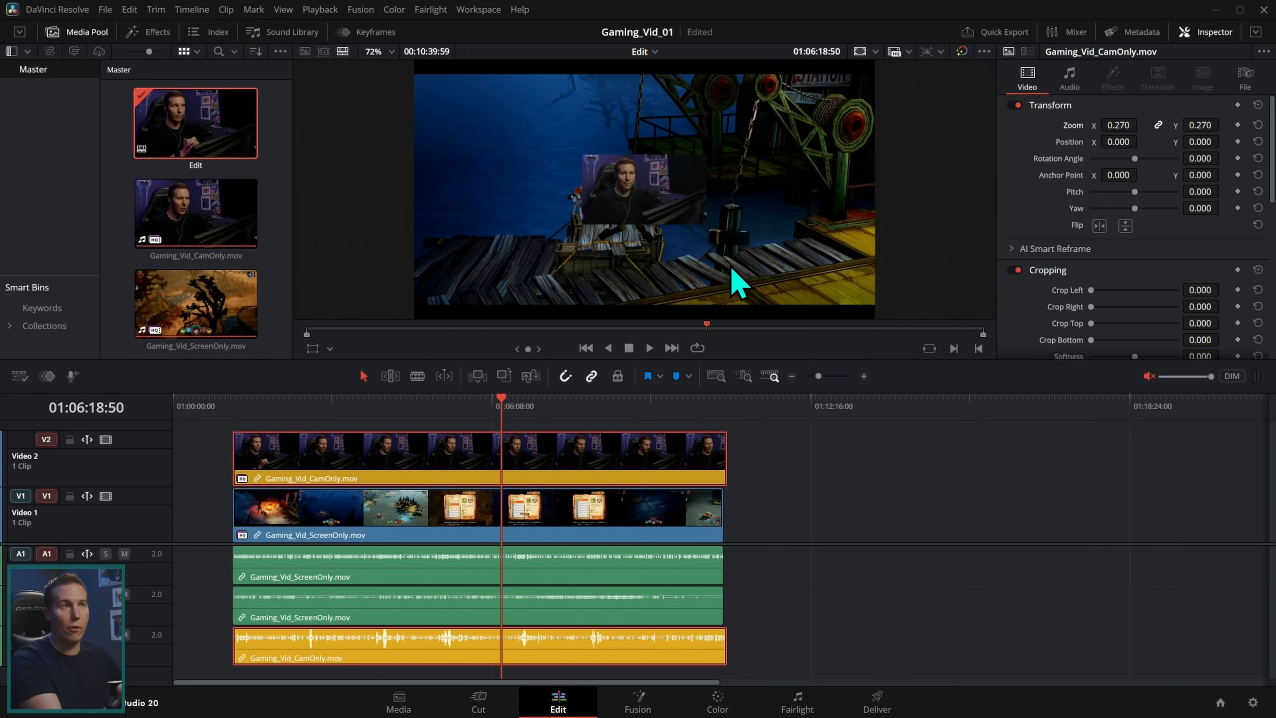
Place the camera overlay in the frame's lower-left corner at position X -711, Y -404, and crop its right side by 644.9
mouse_move(1118, 142)
mouse_down()
mouse_move(1141, 141)
mouse_move(1095, 141)
mouse_up()
drag(1201, 141, 997, 142)
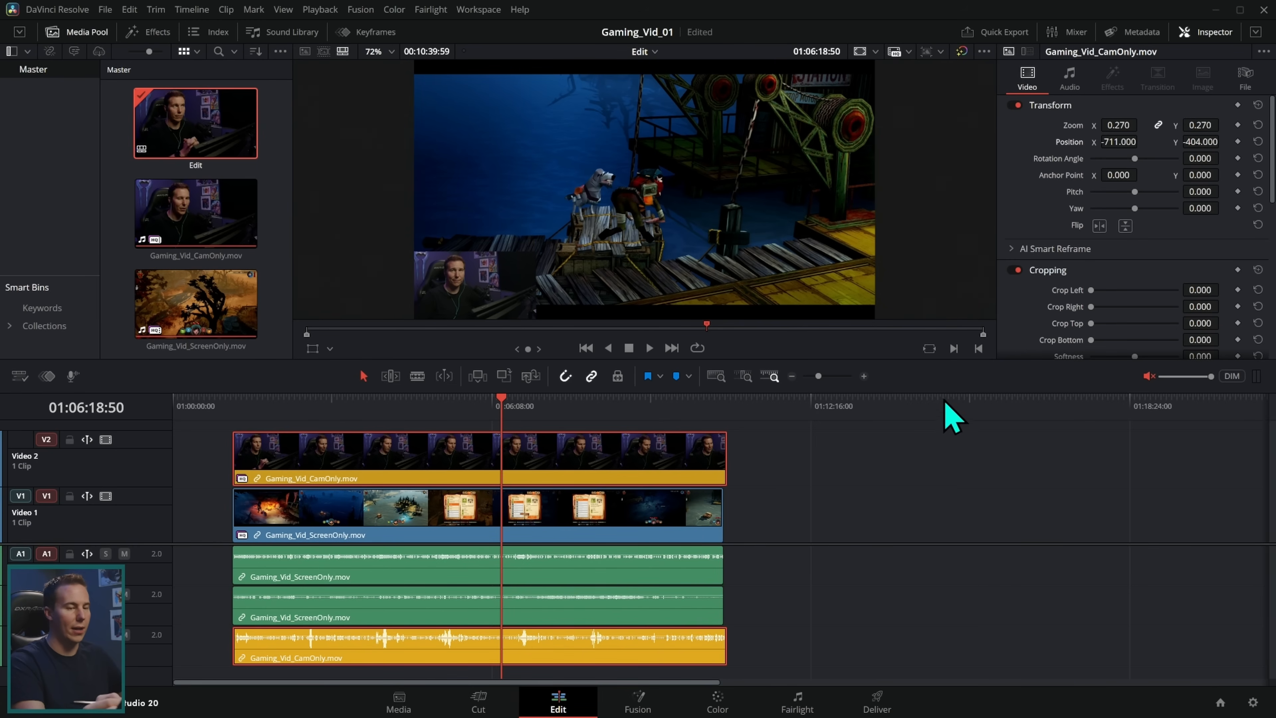
mouse_move(1090, 308)
mouse_down()
mouse_move(1120, 319)
mouse_move(1112, 313)
mouse_up()
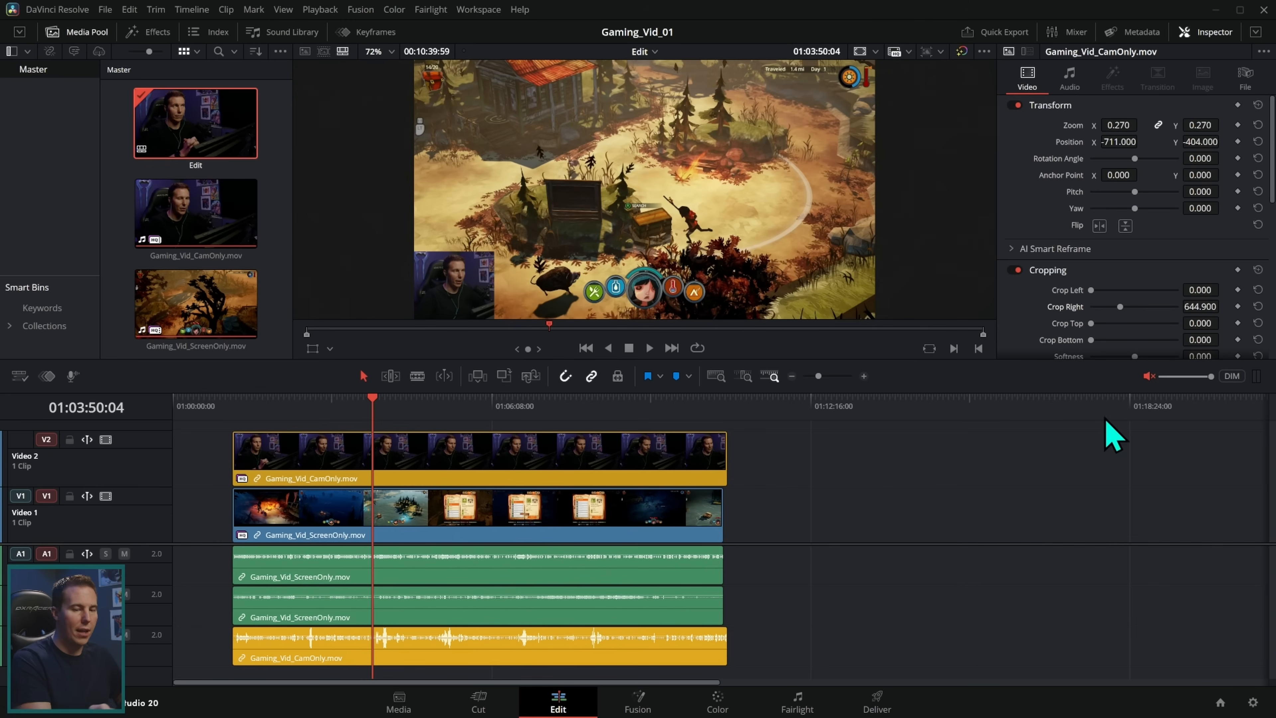
Unmute the timeline audio and play the gameplay section around 01:03:50 to check whether the camera and gameplay sound are in sync
click(1148, 375)
key(space)
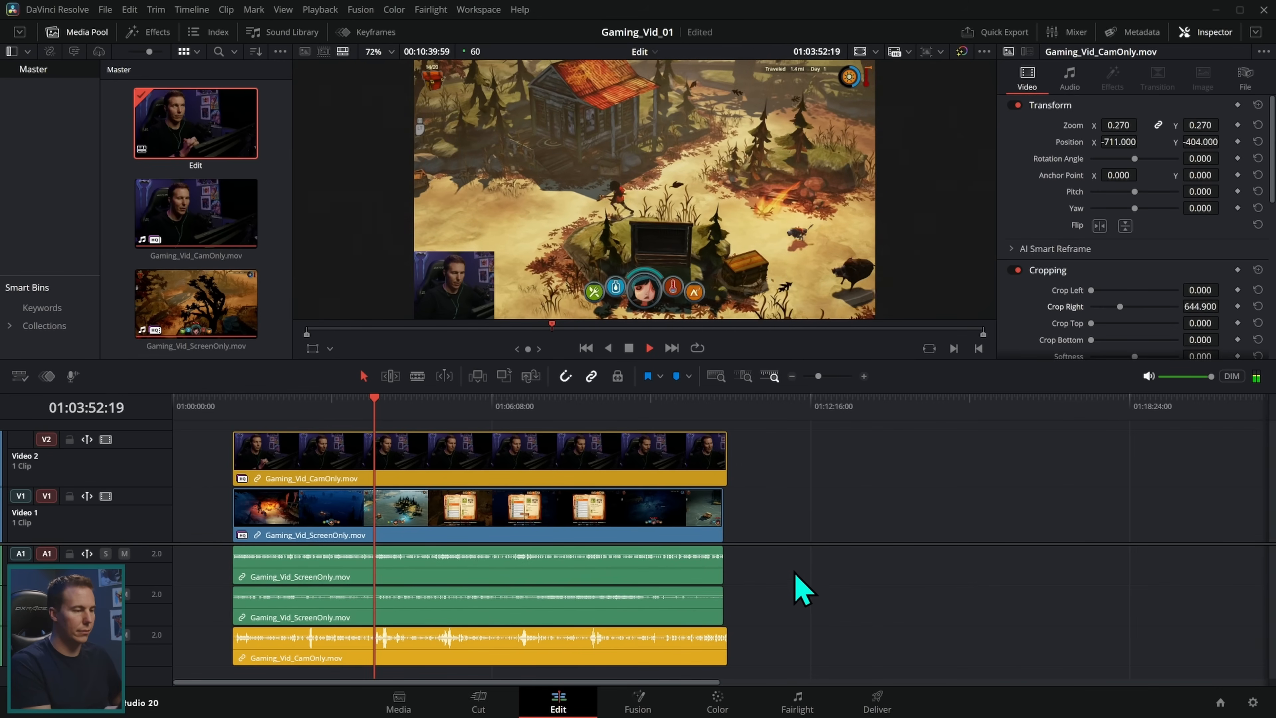
key(space)
scroll(674, 622, up, 3)
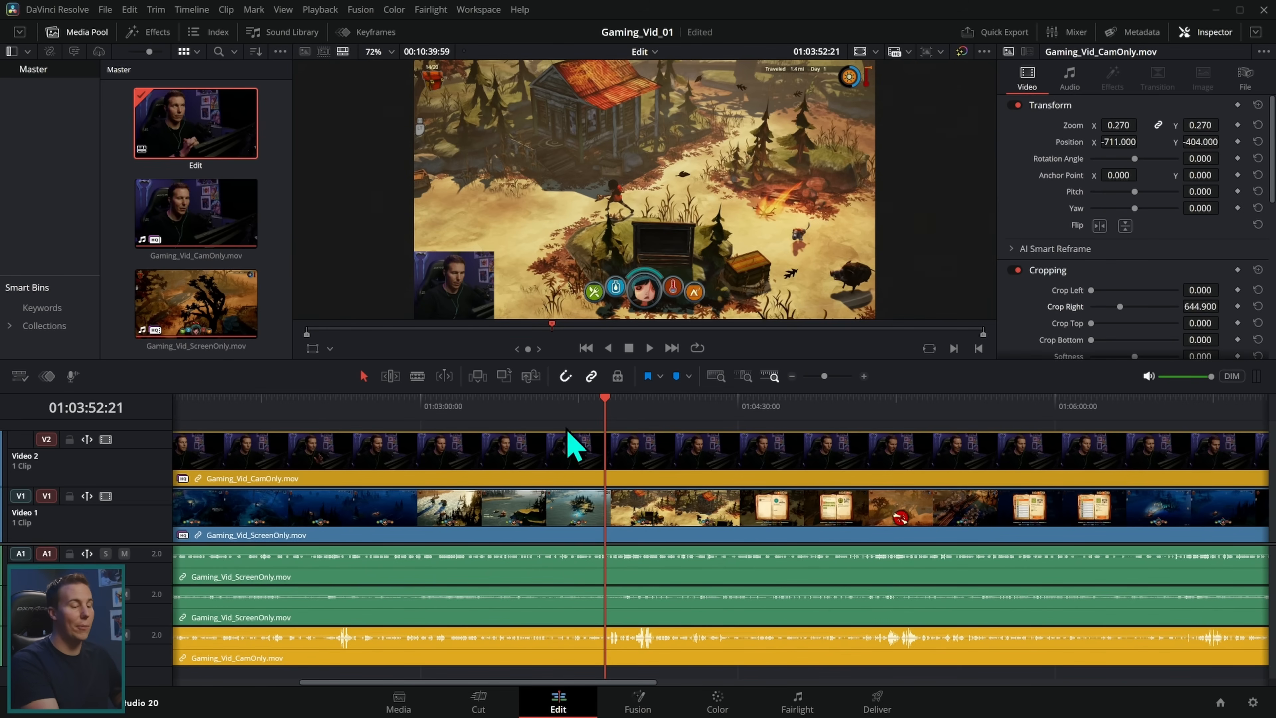
mouse_move(615, 495)
mouse_down()
mouse_move(836, 623)
mouse_move(628, 509)
mouse_up()
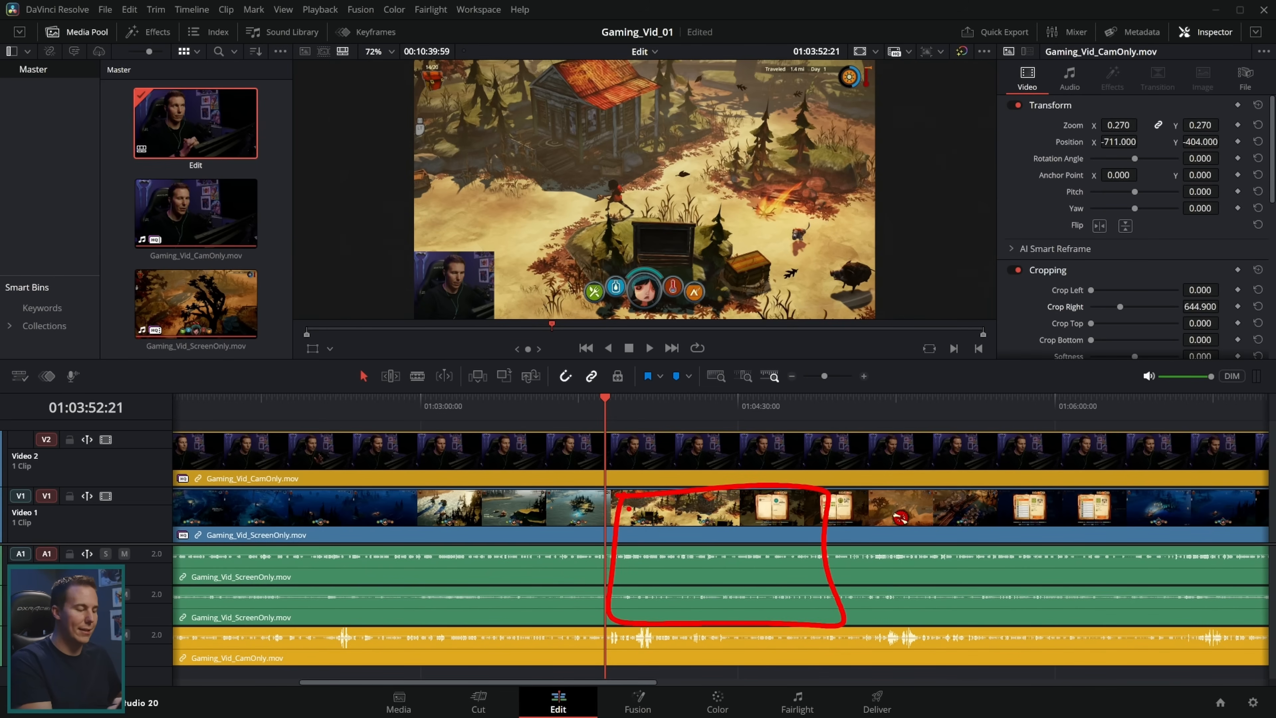
mouse_move(377, 634)
mouse_down()
mouse_move(500, 671)
mouse_move(376, 635)
mouse_up()
mouse_move(385, 428)
mouse_down()
mouse_move(572, 426)
mouse_move(369, 442)
mouse_up()
key(Escape)
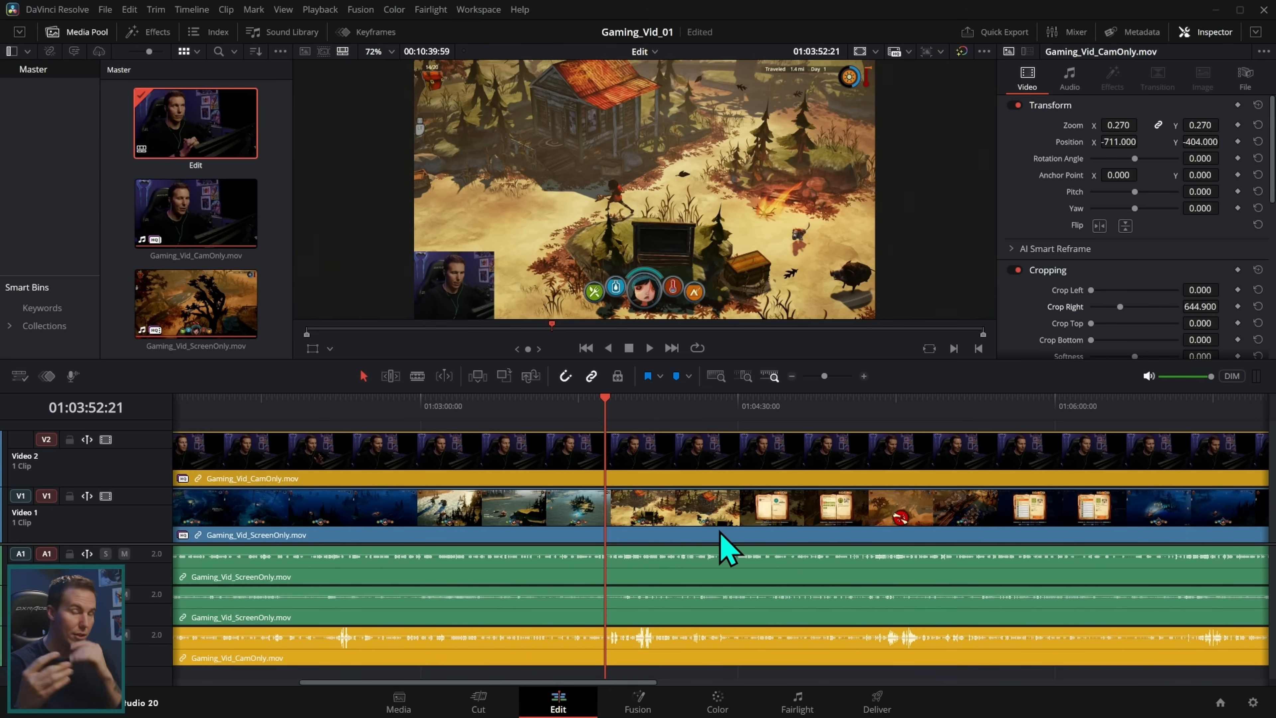
Shrink the video tracks' height, select all camera and gameplay clips, and auto-align them using Waveform synchronization
drag(150, 430, 150, 524)
drag(653, 449, 733, 608)
right_click(690, 535)
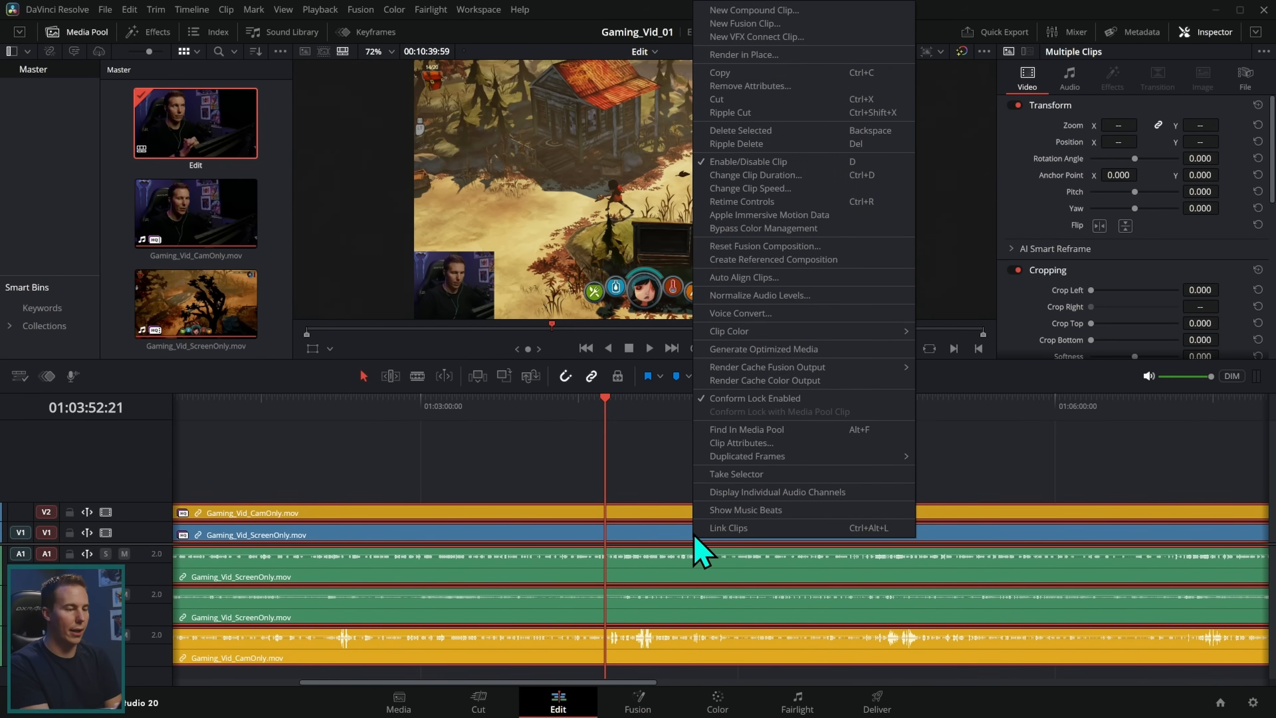
click(753, 277)
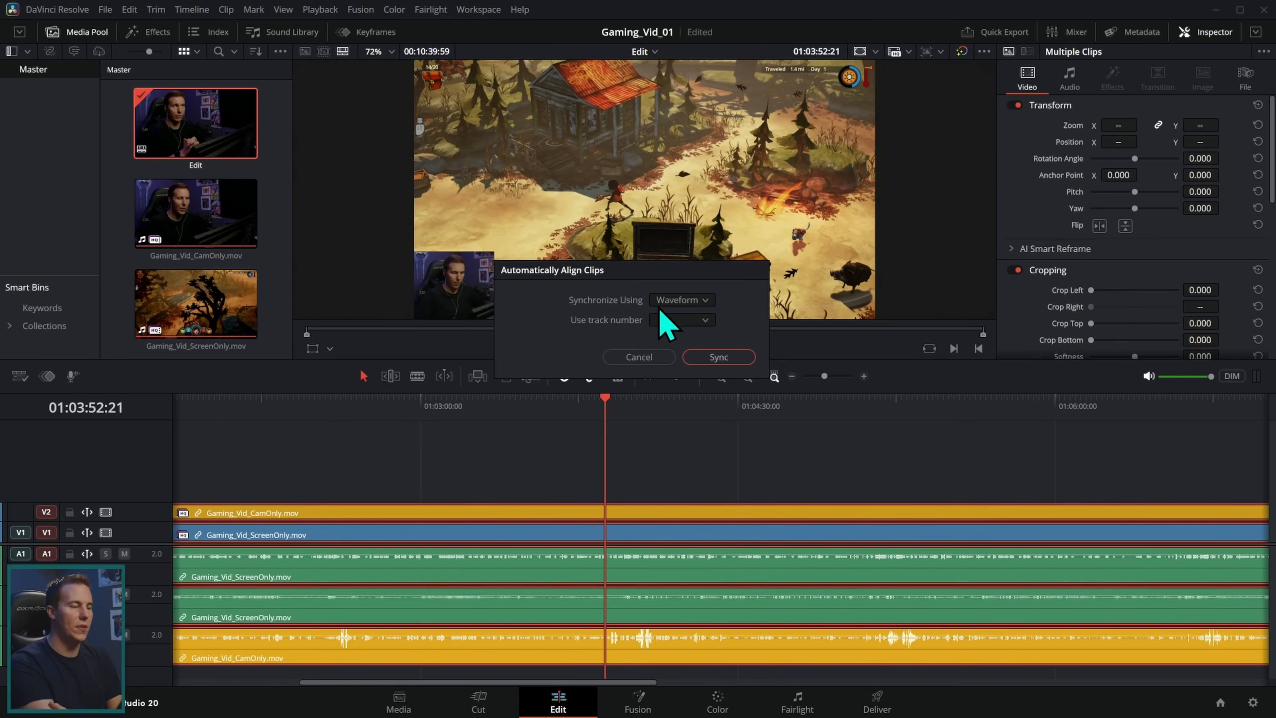
click(720, 358)
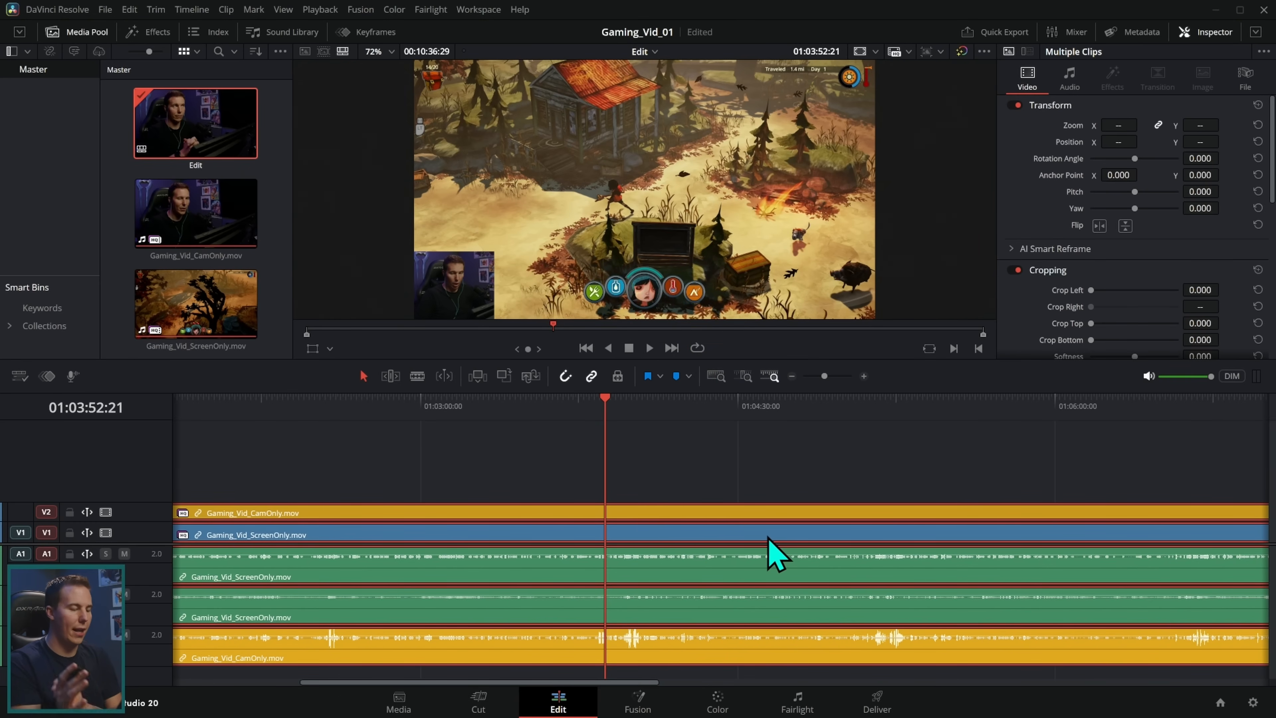
Deselect the clips and play the timeline from 01:03:52:21 to check the sync between camera and gameplay audio
click(541, 434)
key(space)
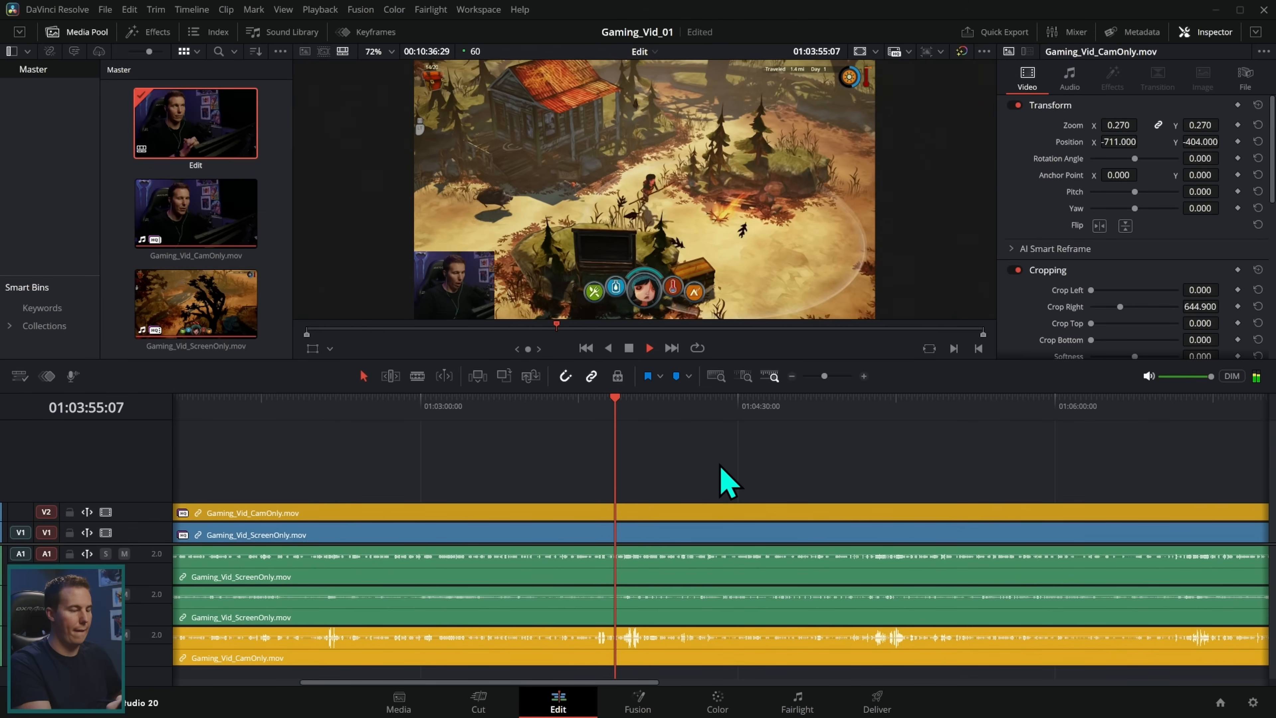
key(space)
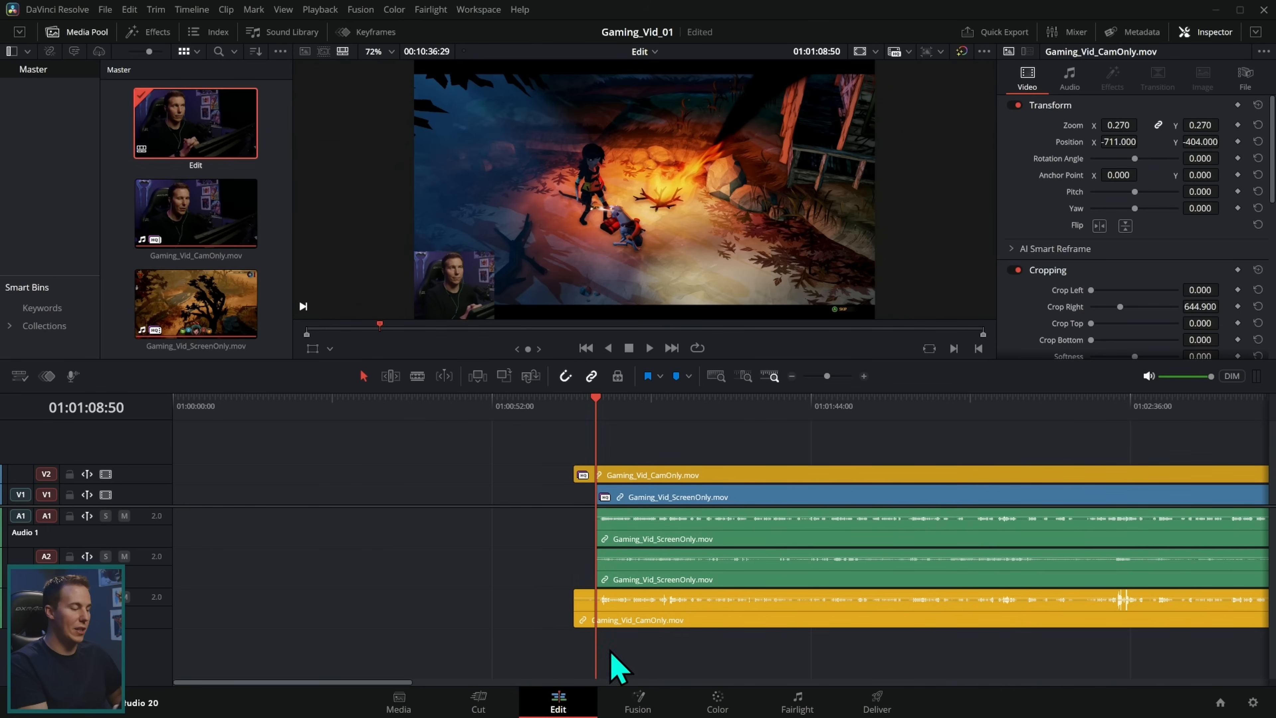
Trim the starts of all camera and gameplay clips to 01:01:09:30 and delete the empty gap before them
click(863, 375)
scroll(810, 579, right, 3)
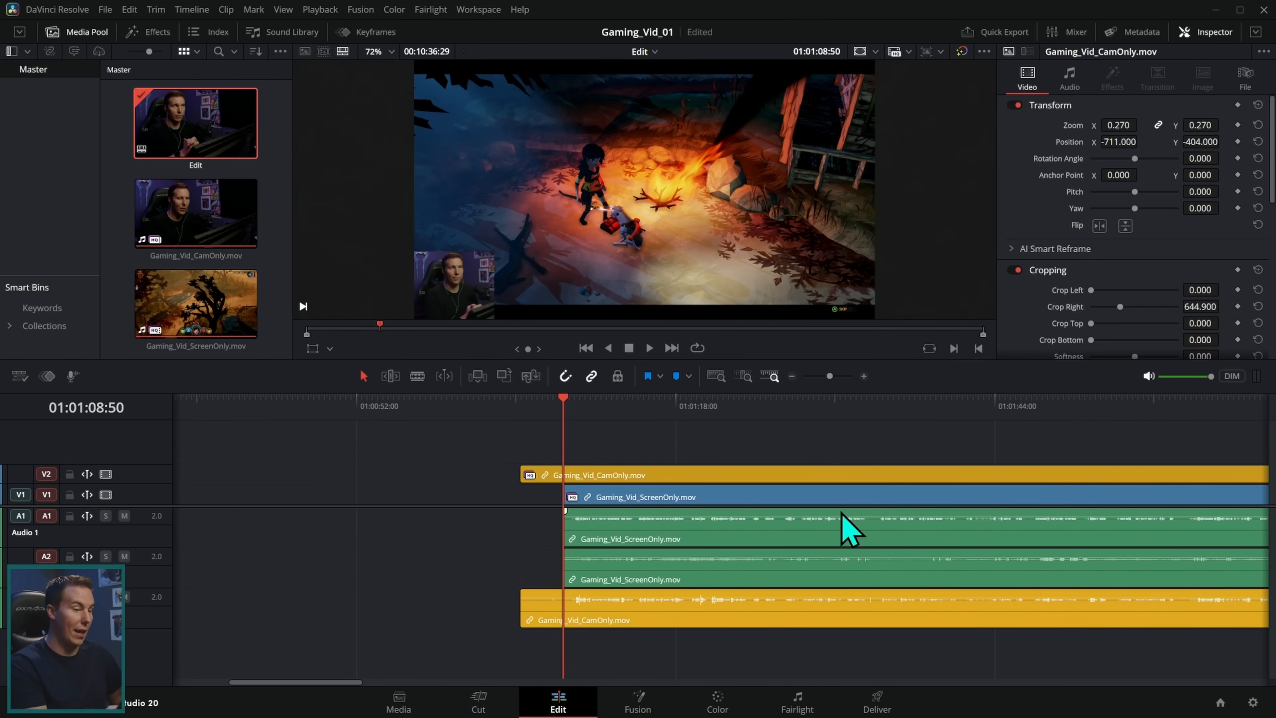
click(861, 378)
key(space)
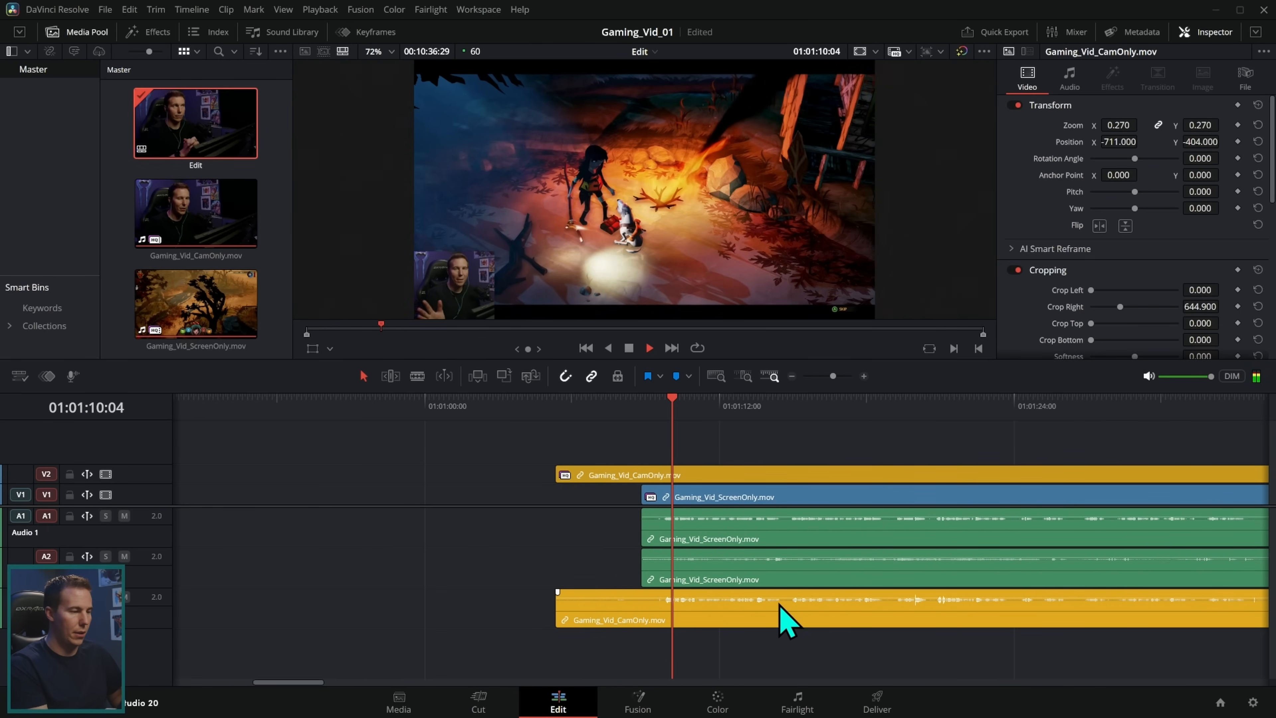
drag(674, 409, 658, 410)
drag(555, 474, 659, 498)
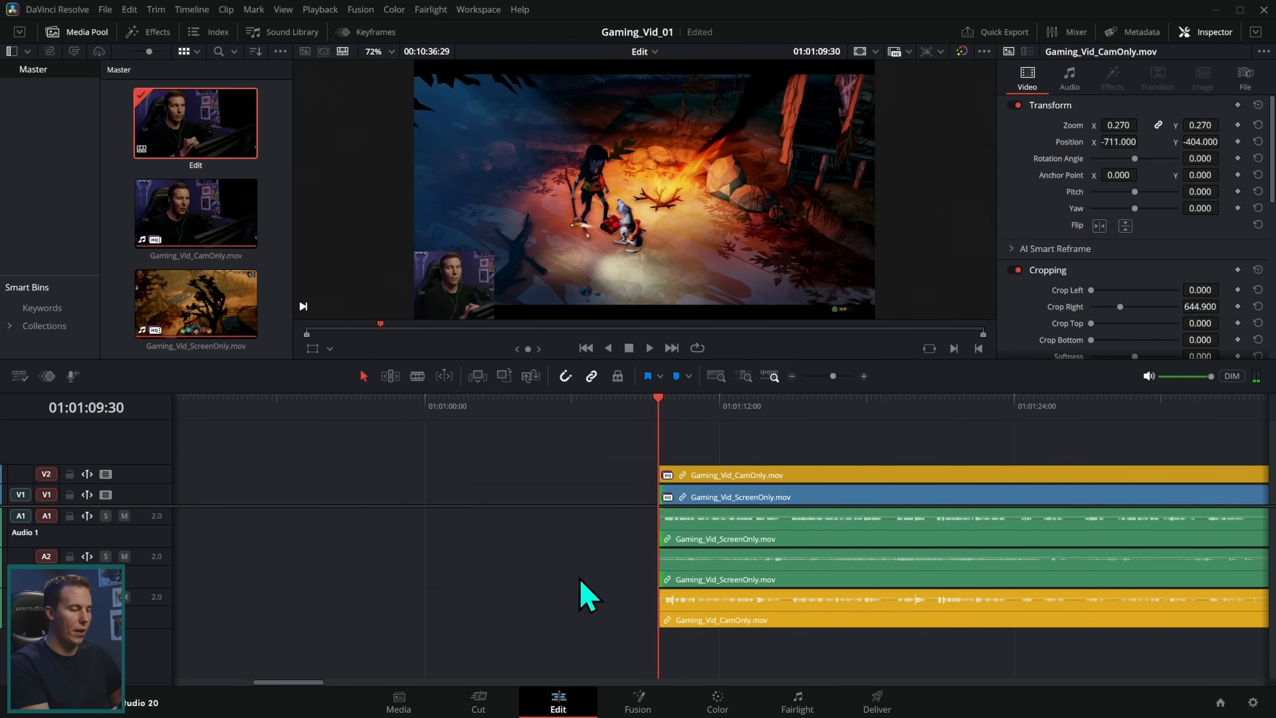
click(561, 538)
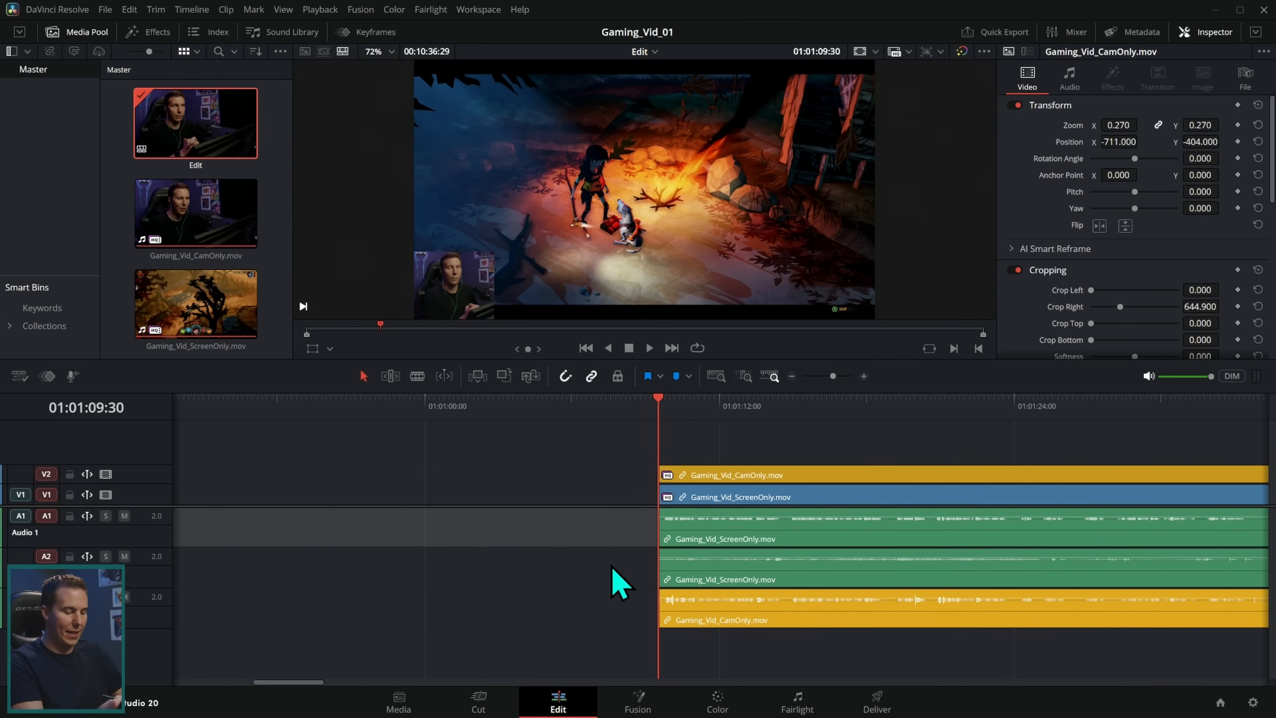
key(Delete)
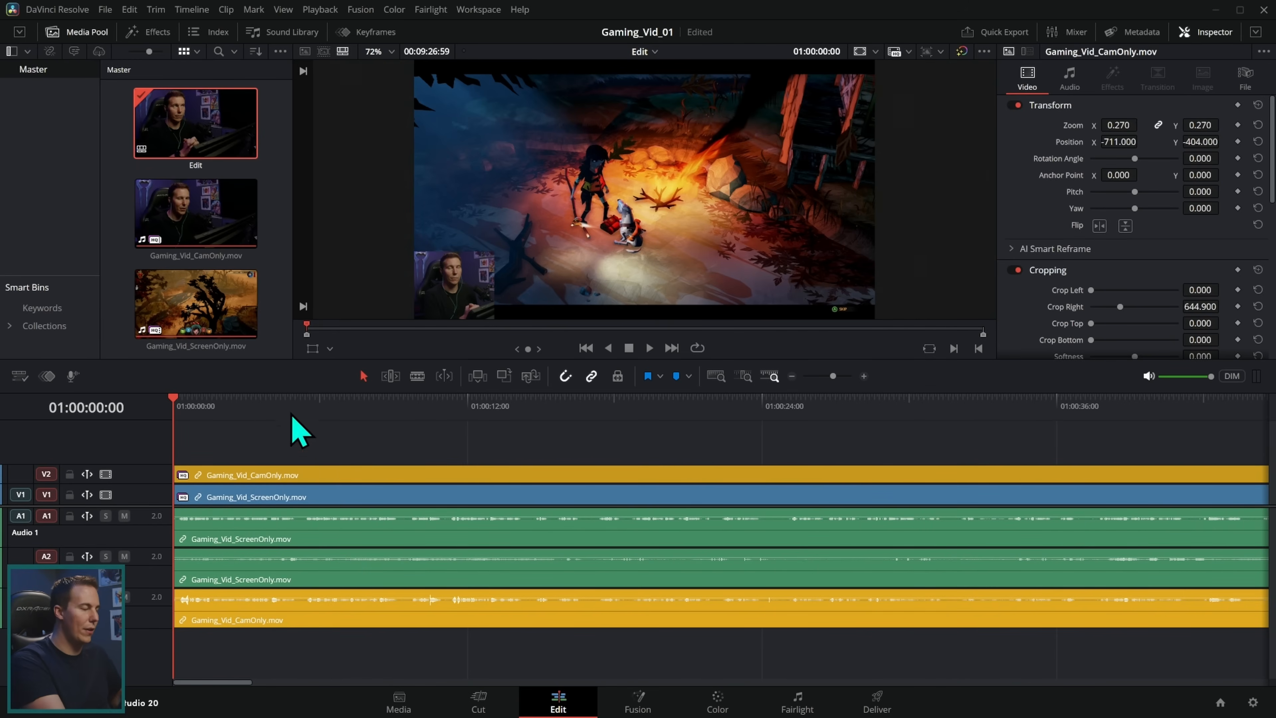
Play the first seconds of the trimmed timeline twice to check the sync of camera and gameplay
key(space)
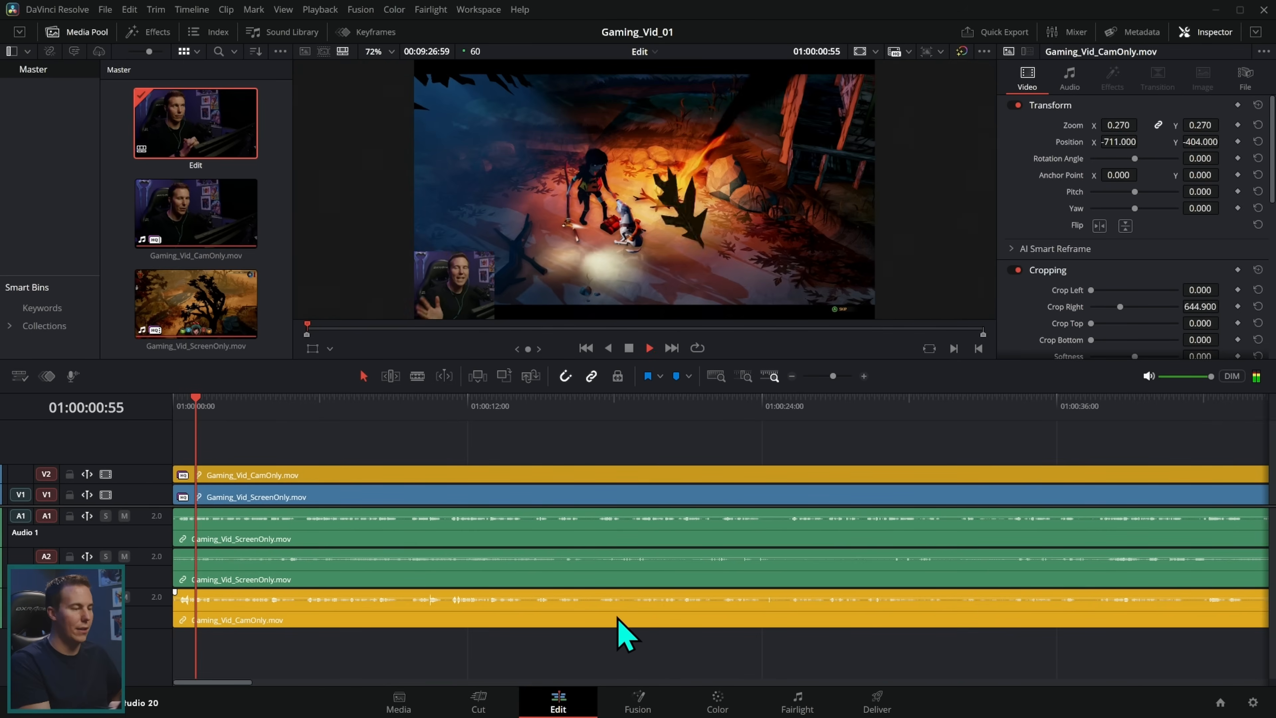
key(space)
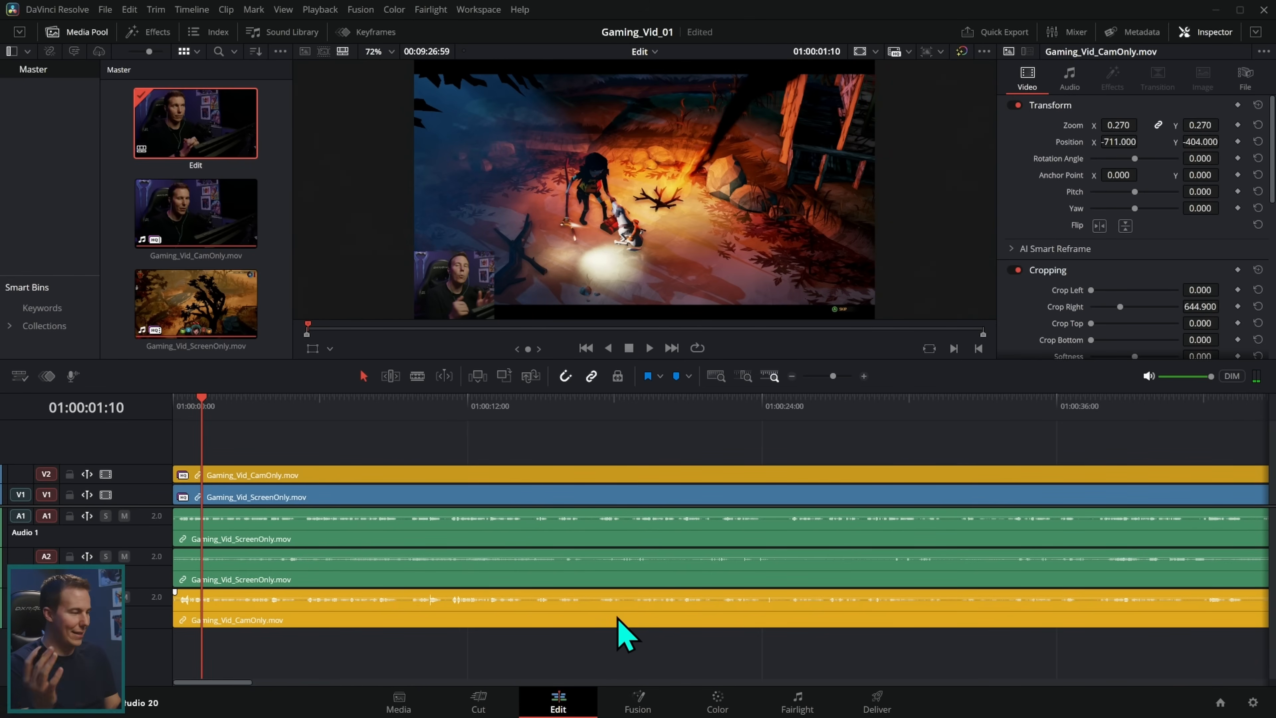
click(195, 411)
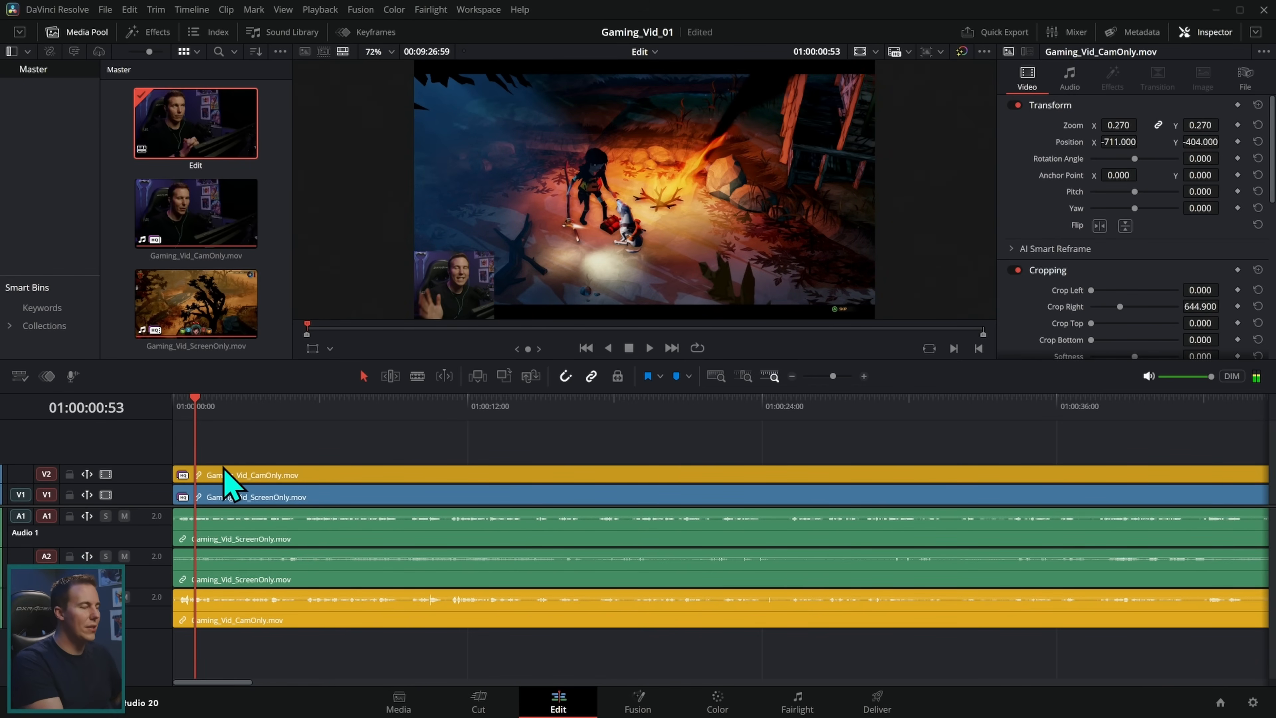
key(space)
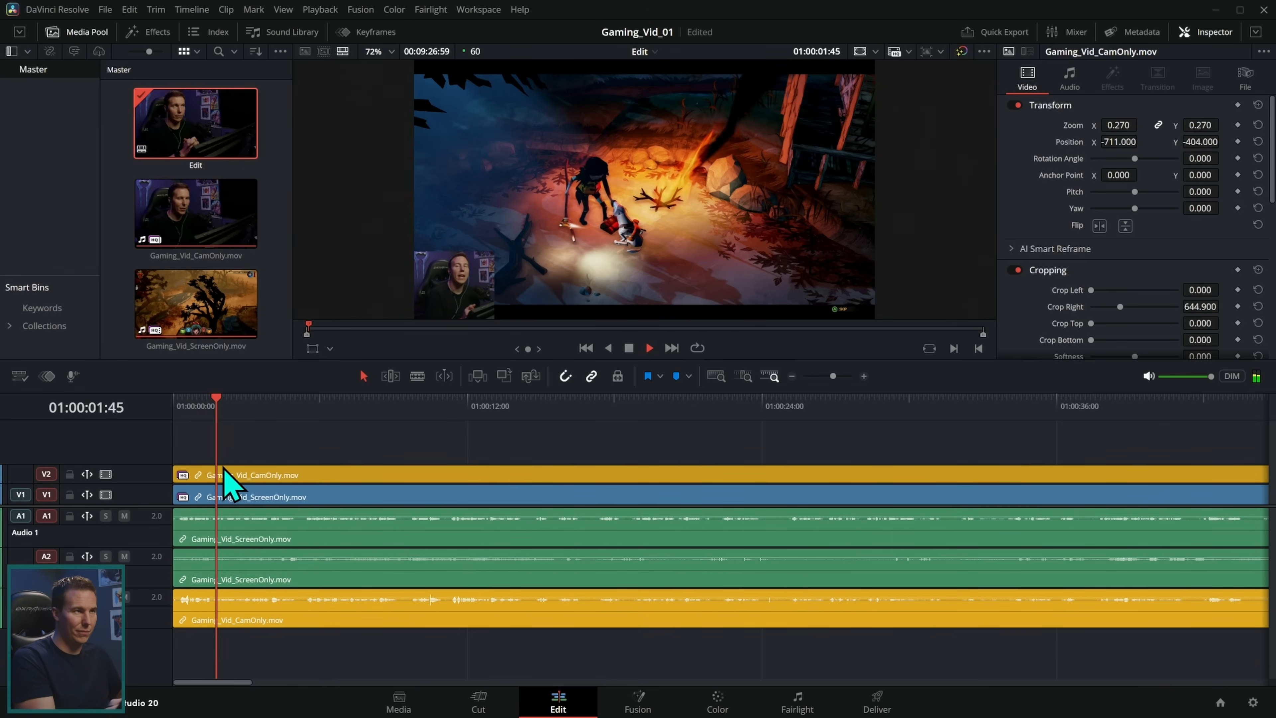
key(space)
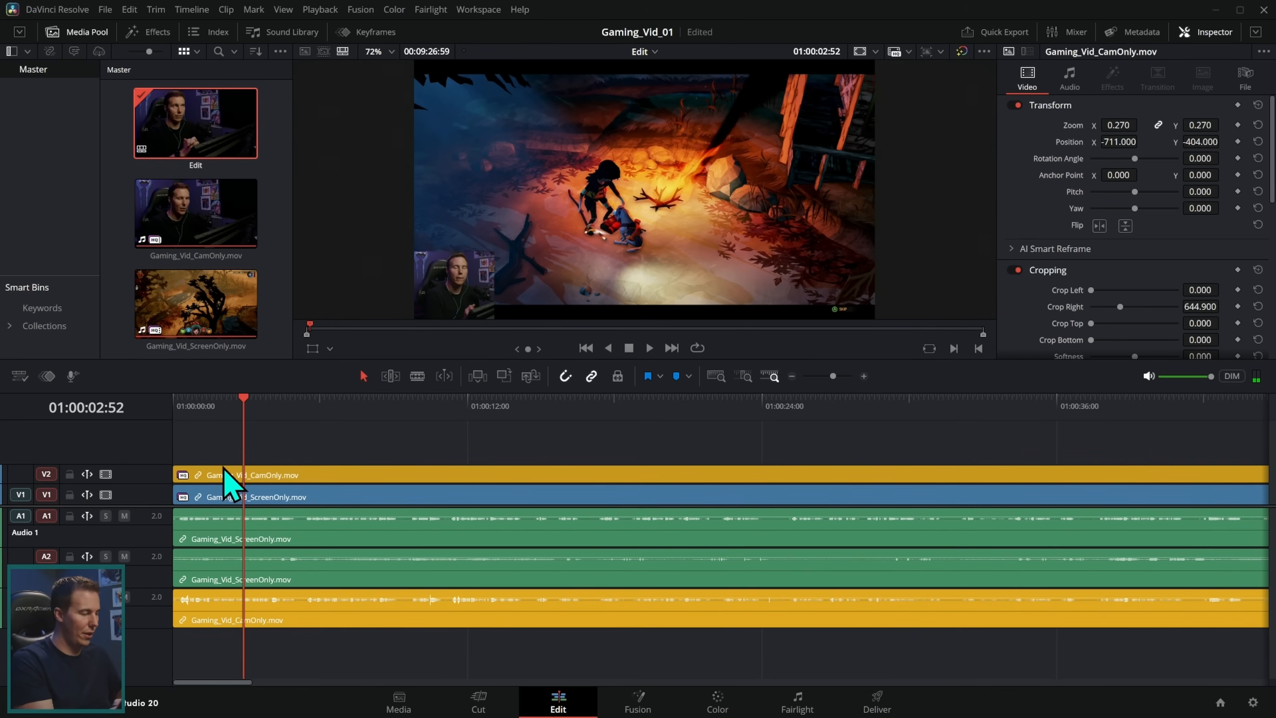
Open the Gaming_Vid_CamOnly.mov clip from the timeline in the source viewer and play it on its own
click(446, 478)
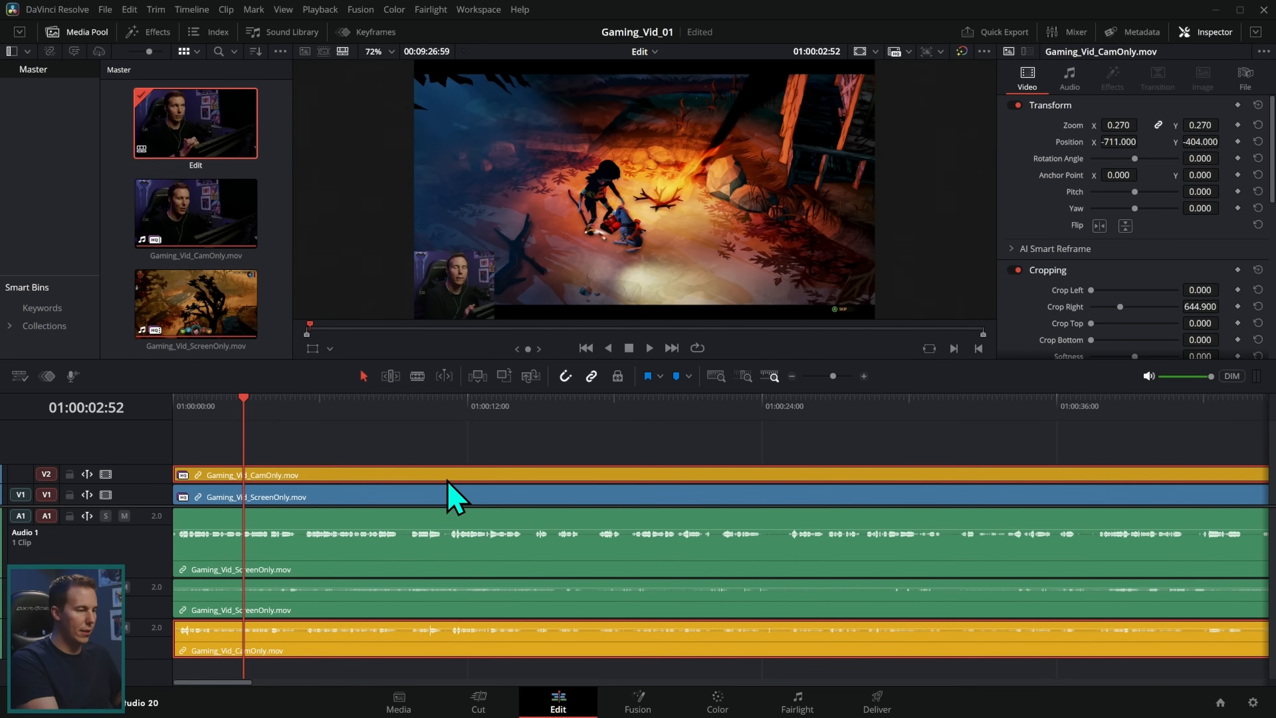
double_click(448, 479)
key(space)
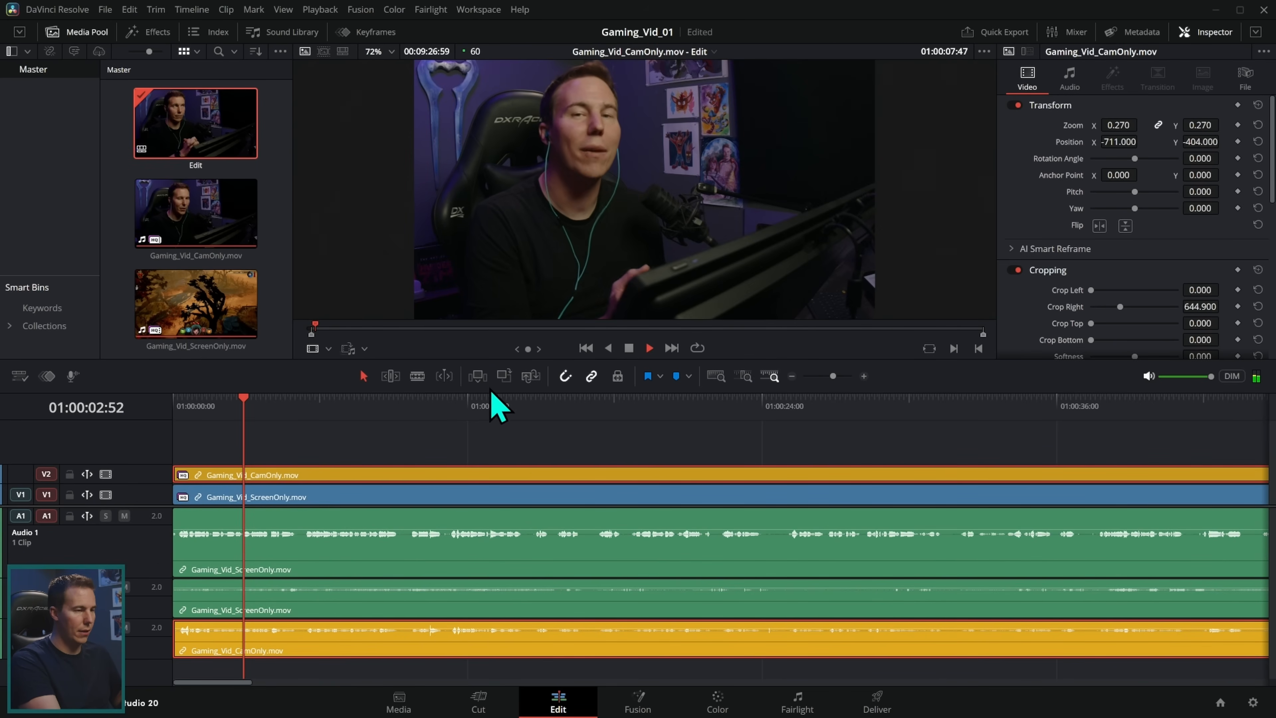
key(space)
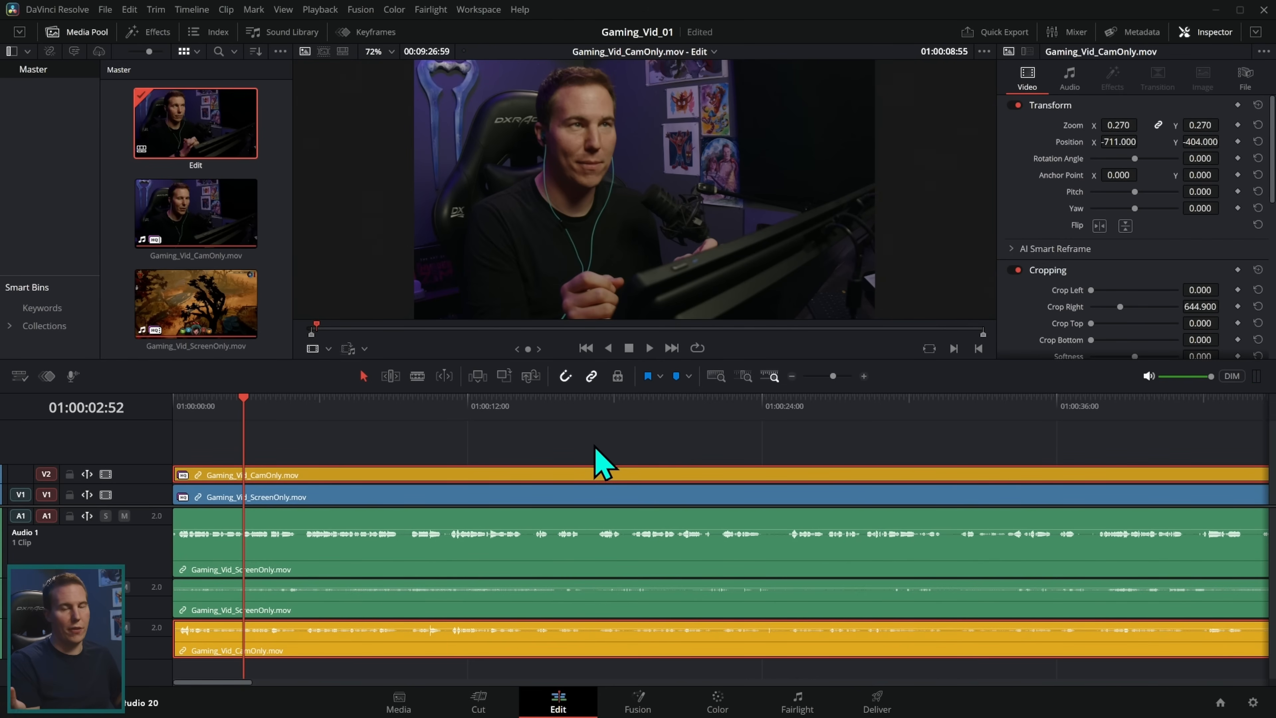
Return to the timeline and delete only the audio of Gaming_Vid_CamOnly.mov, keeping its video
click(569, 447)
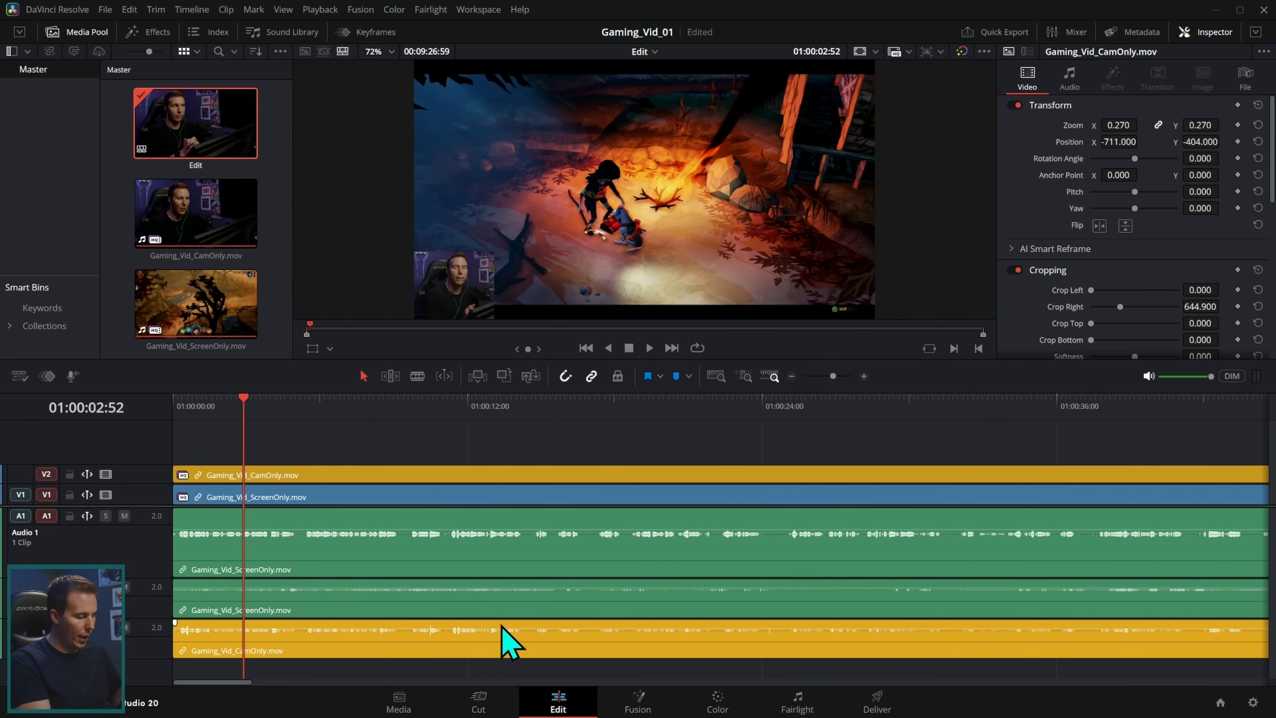
click(397, 653)
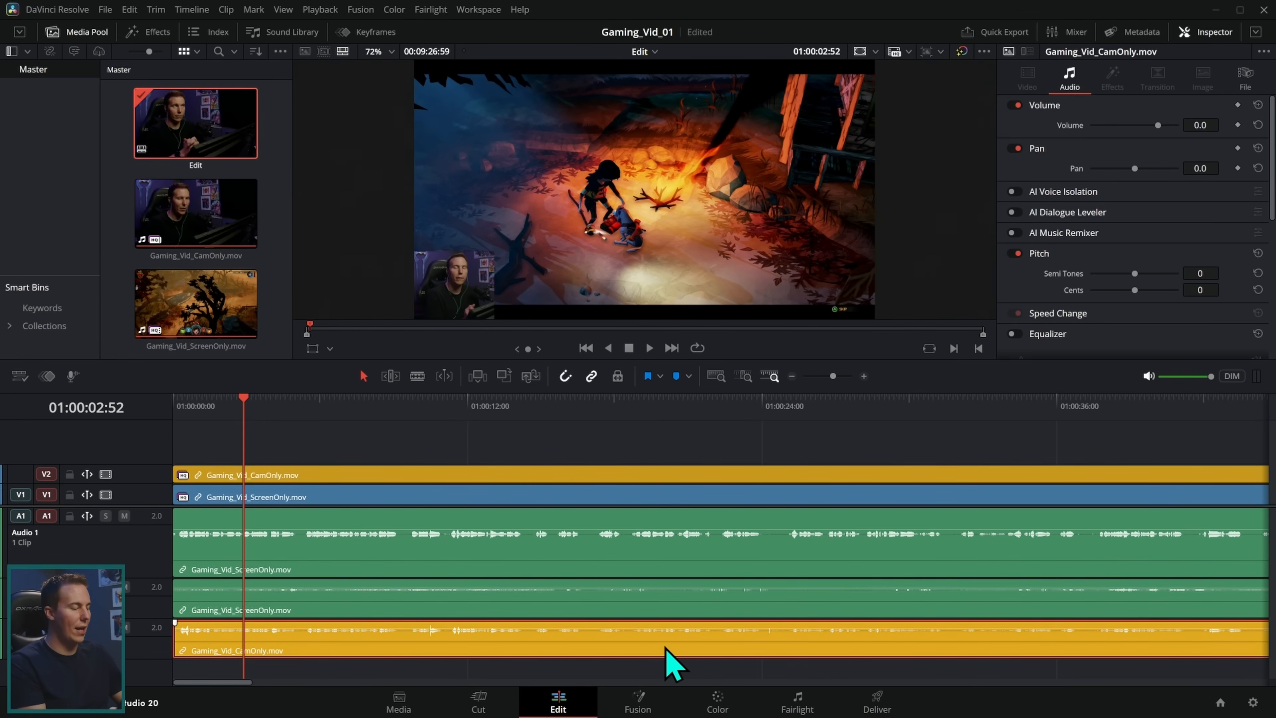
key(Delete)
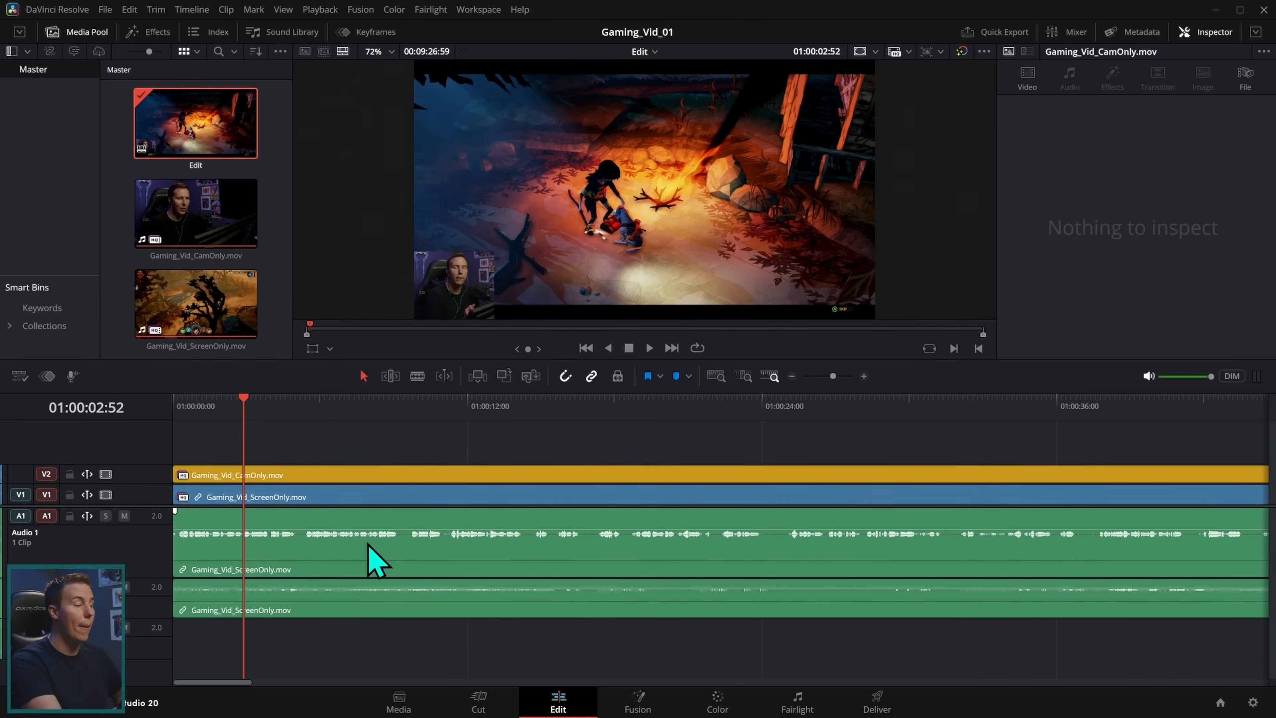
Enlarge the viewer area and play the timeline from 01:00:08:02 to review the picture and remaining audio
drag(562, 358, 417, 425)
click(372, 468)
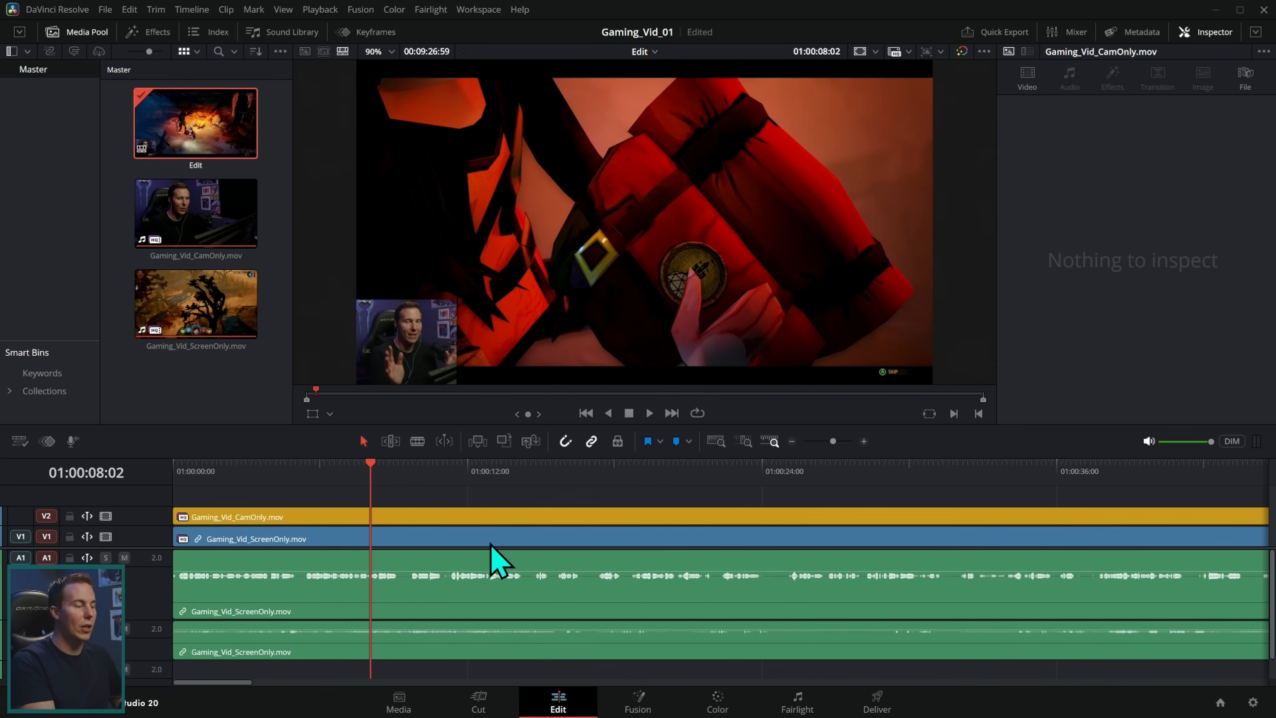
key(space)
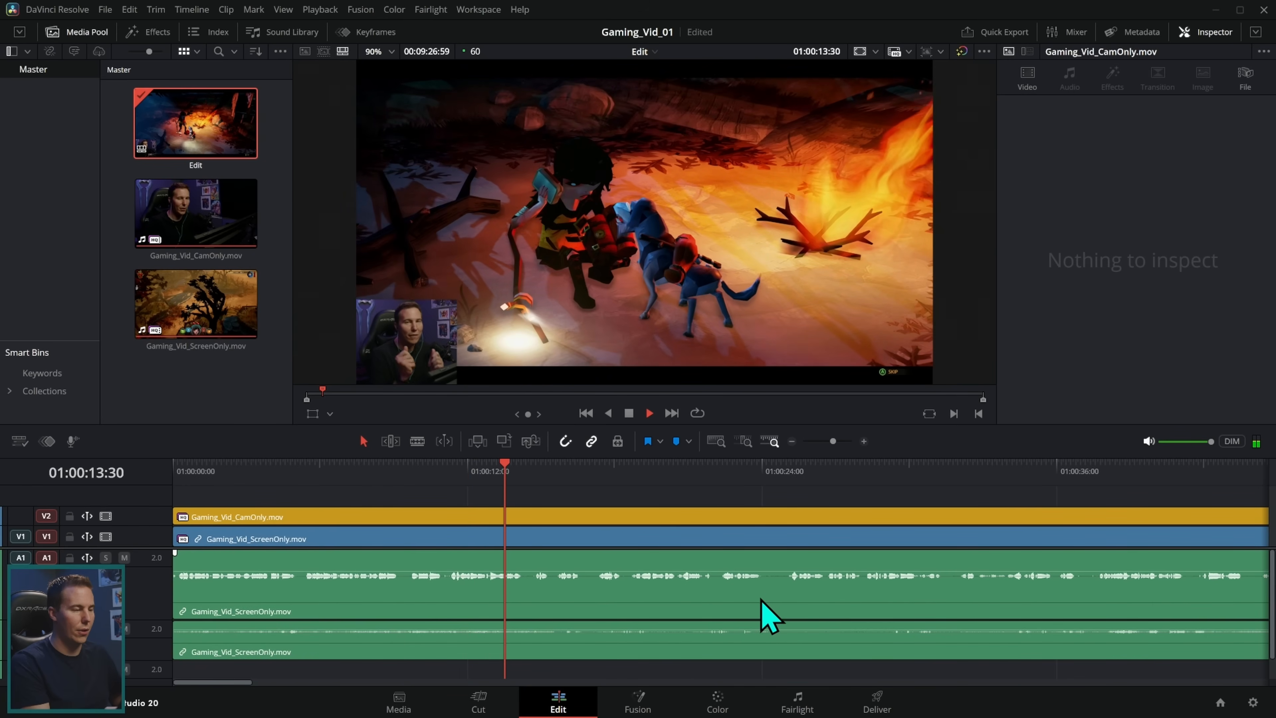
key(space)
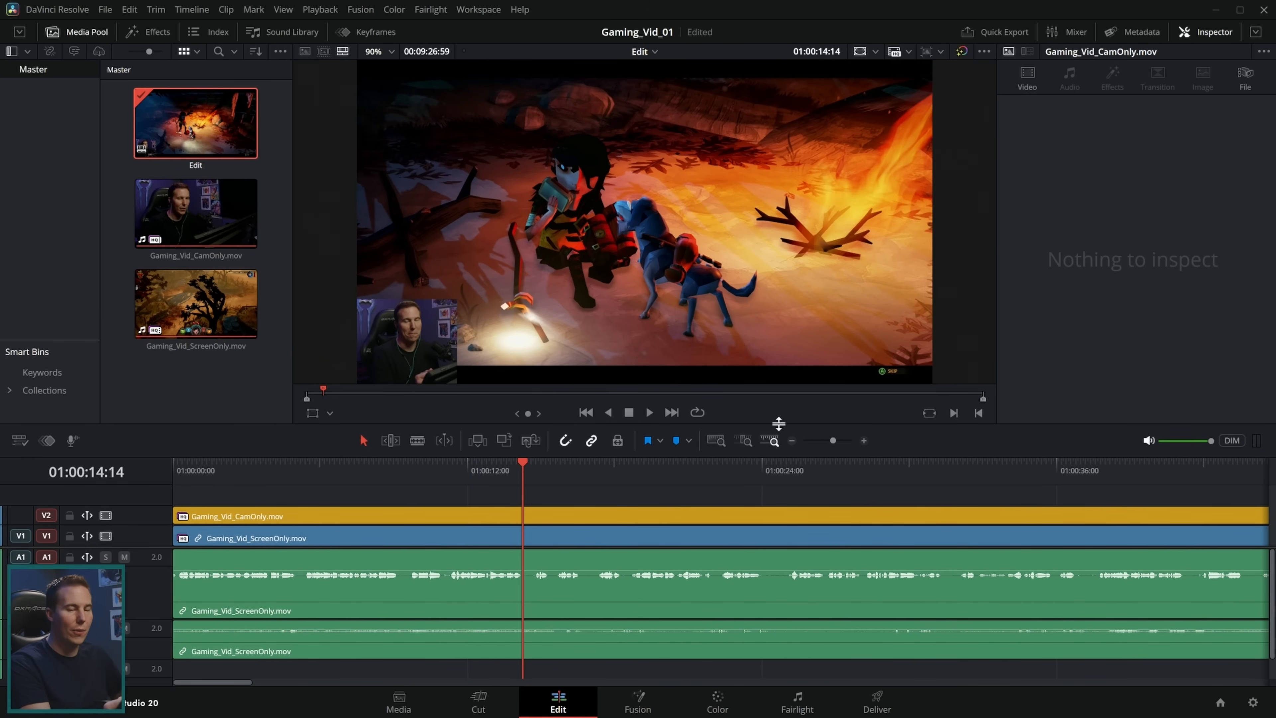
Give the timeline area more room and increase the height of the second gameplay audio track
drag(774, 424, 786, 348)
drag(158, 582, 159, 662)
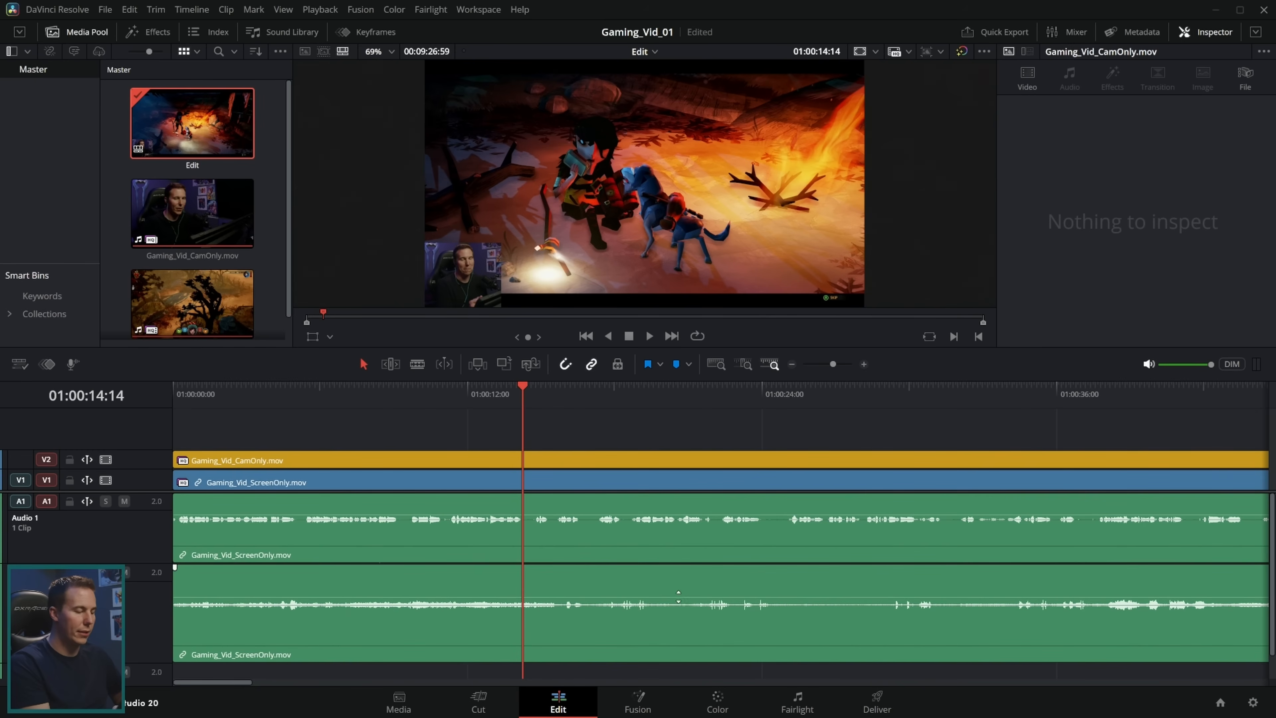
Lower the second gameplay audio track to about -20 dB and play the timeline to check the mix
drag(683, 594, 680, 618)
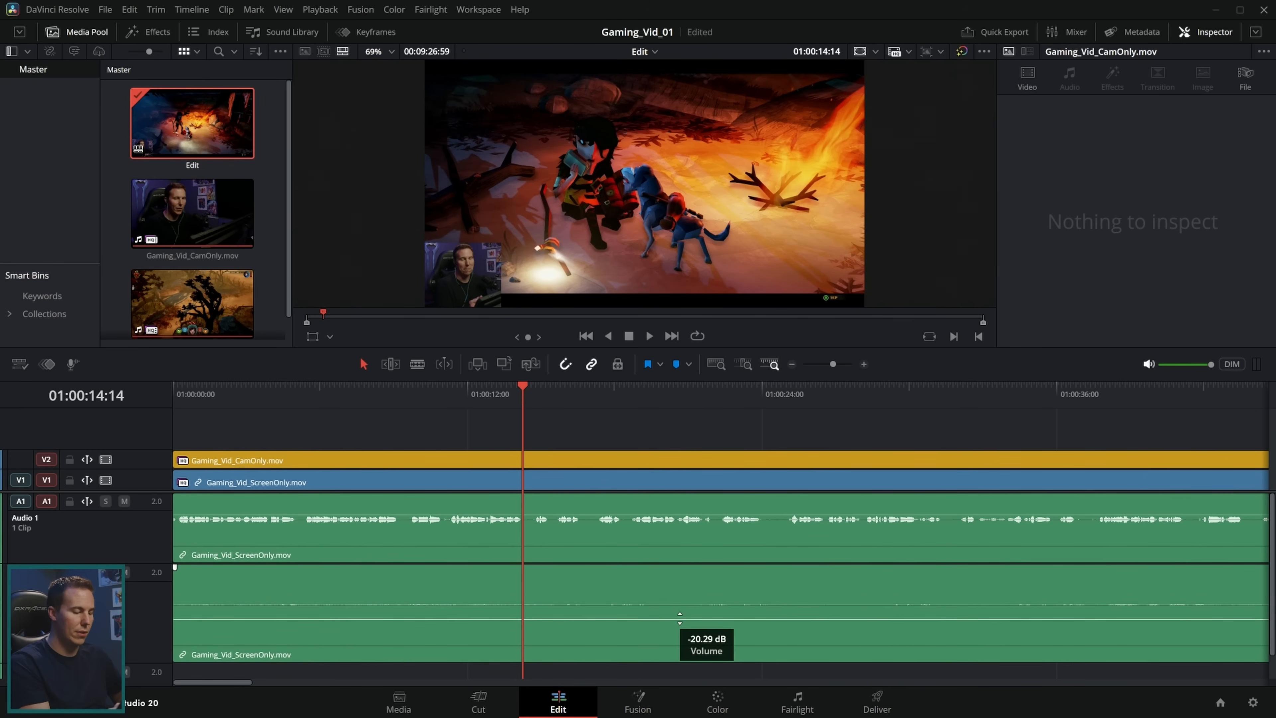
click(437, 397)
key(space)
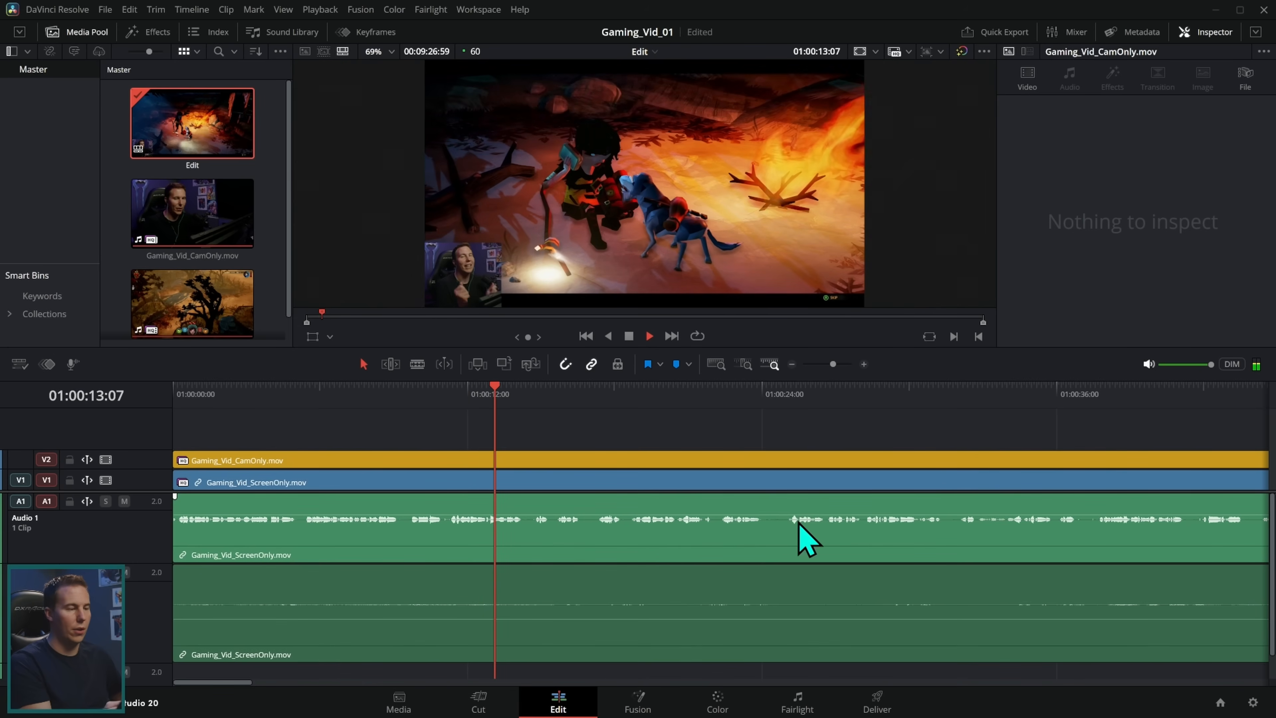
key(space)
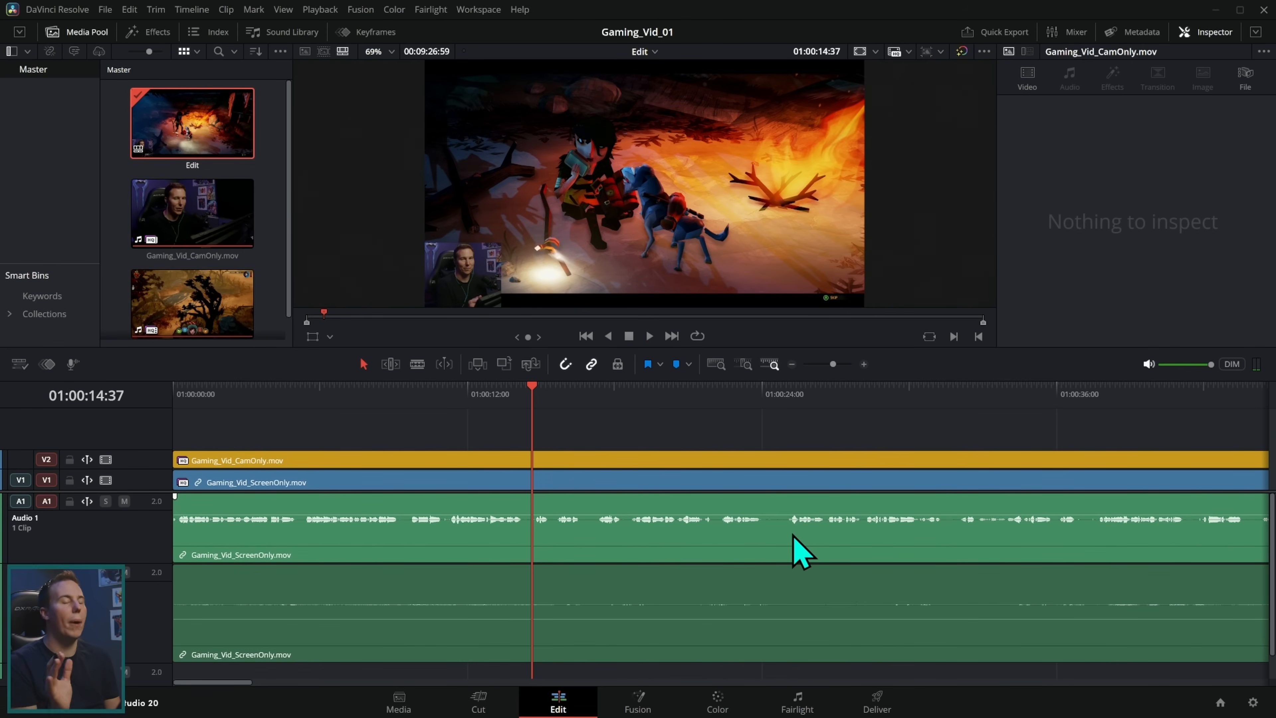
Scrub through the full recording from start to end to get an overview of the footage
key(shift+z)
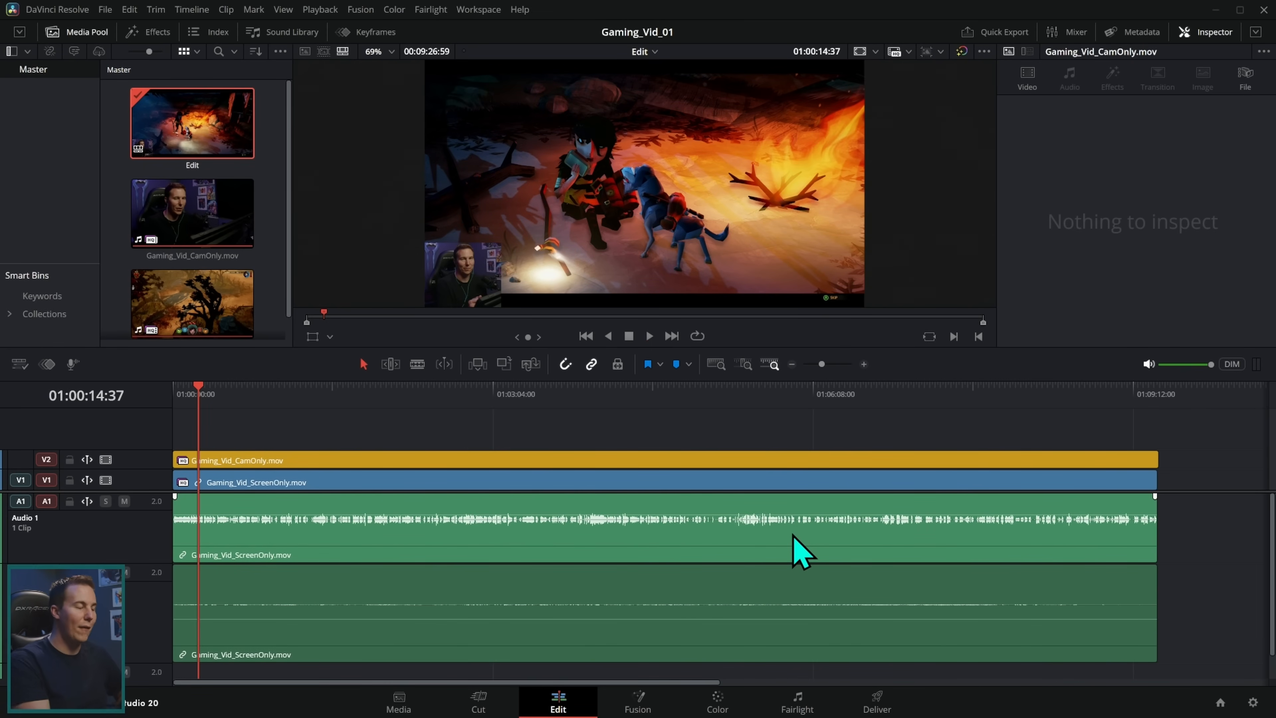
drag(296, 397, 696, 442)
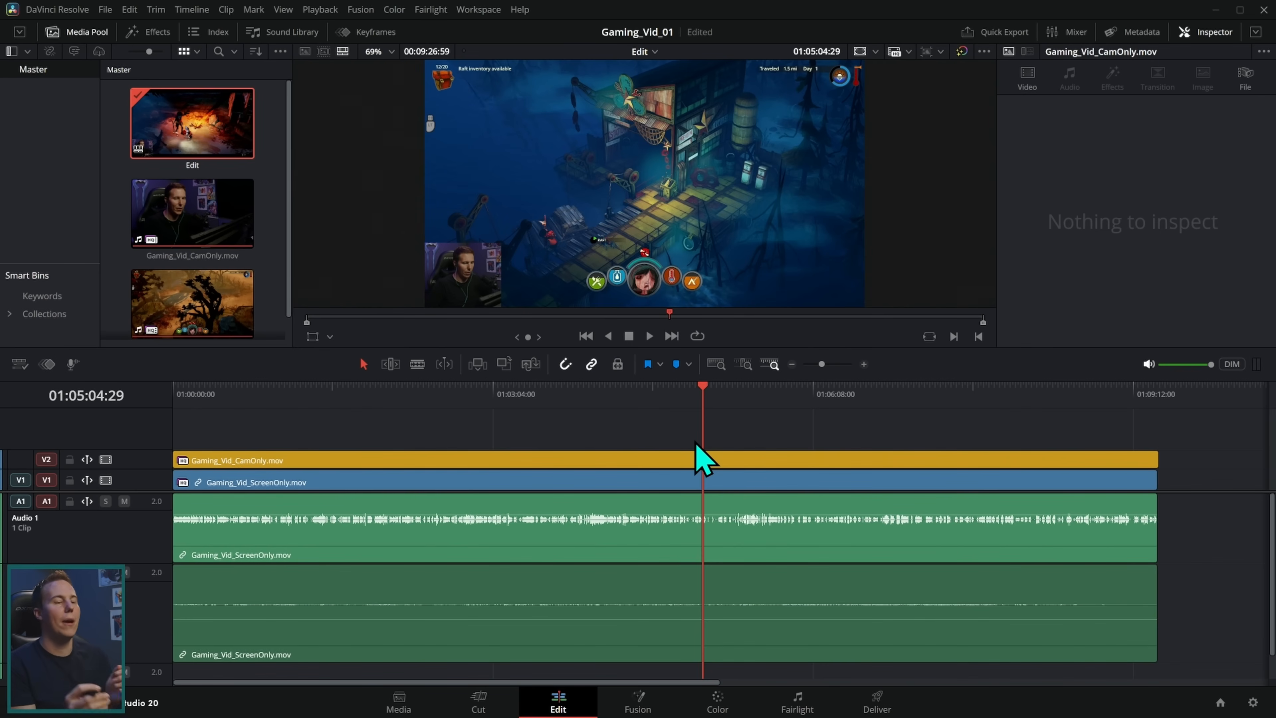
drag(194, 408, 1053, 441)
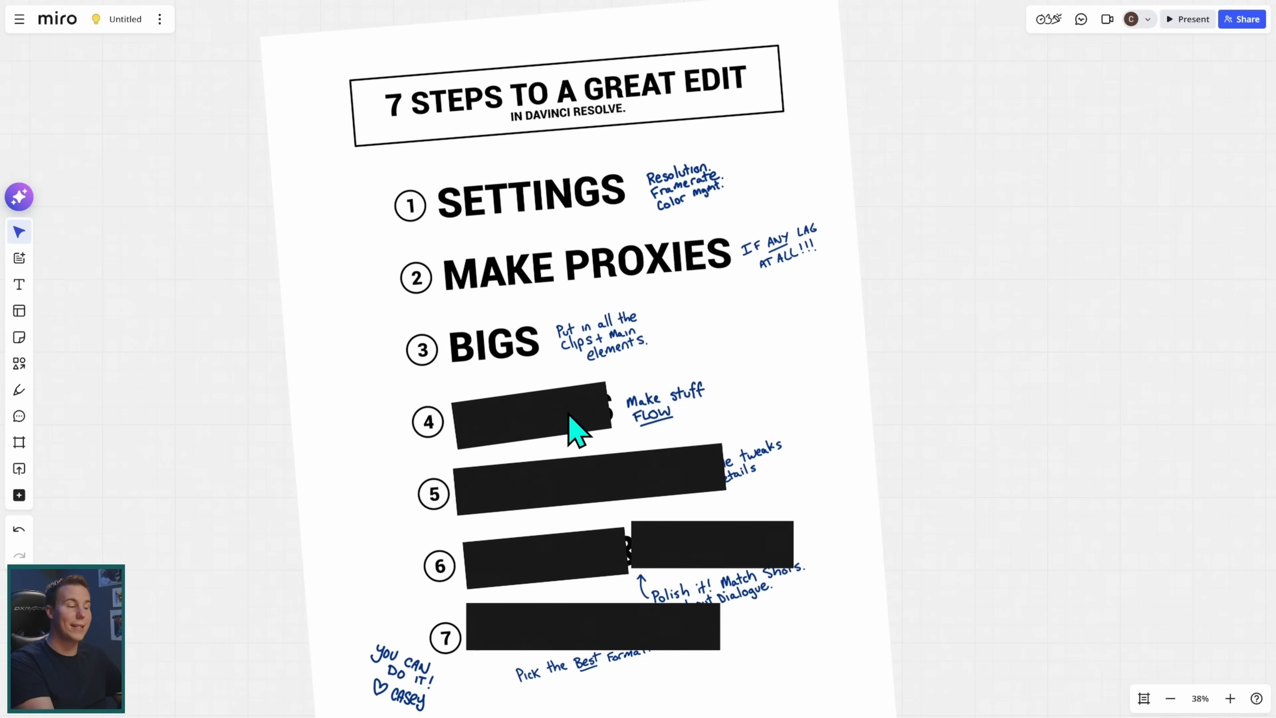
Switch to the Miro board and delete the black bar covering step 4 of the editing checklist
click(569, 428)
key(Delete)
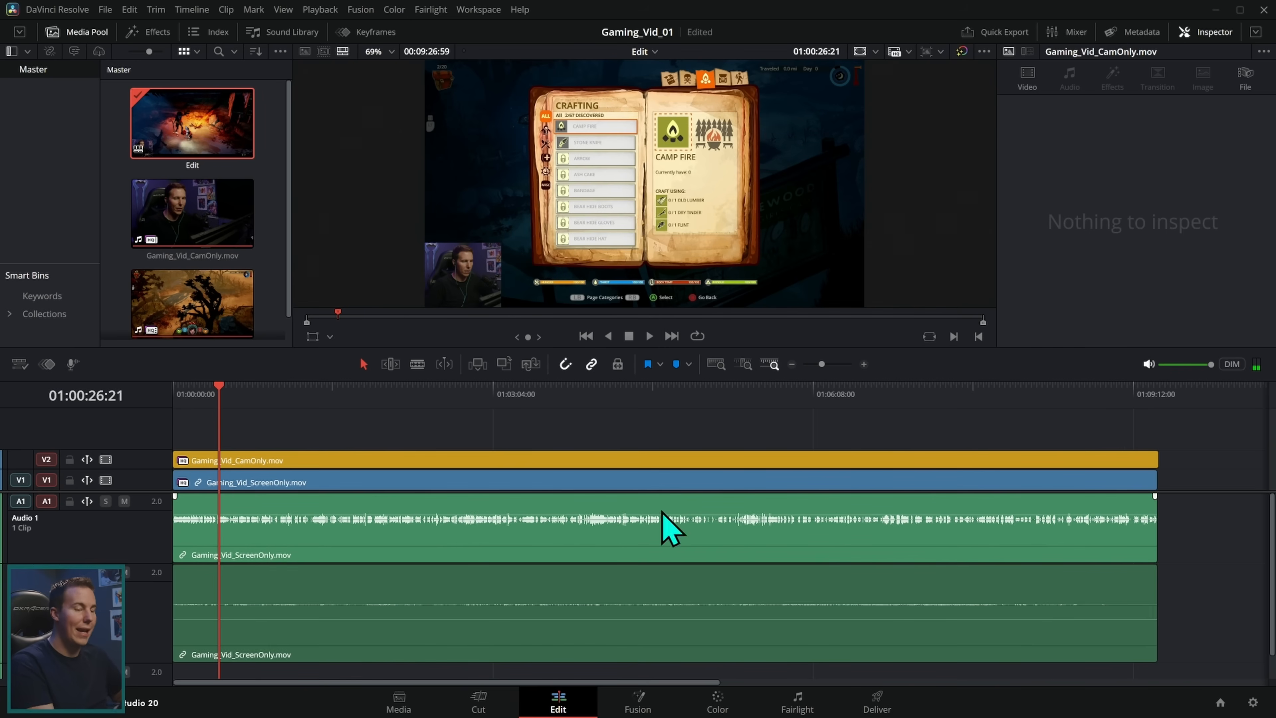
Reduce the second audio track's height, play on from about 01:00:56 and split all clips at 01:01:01:26
click(864, 364)
click(864, 364)
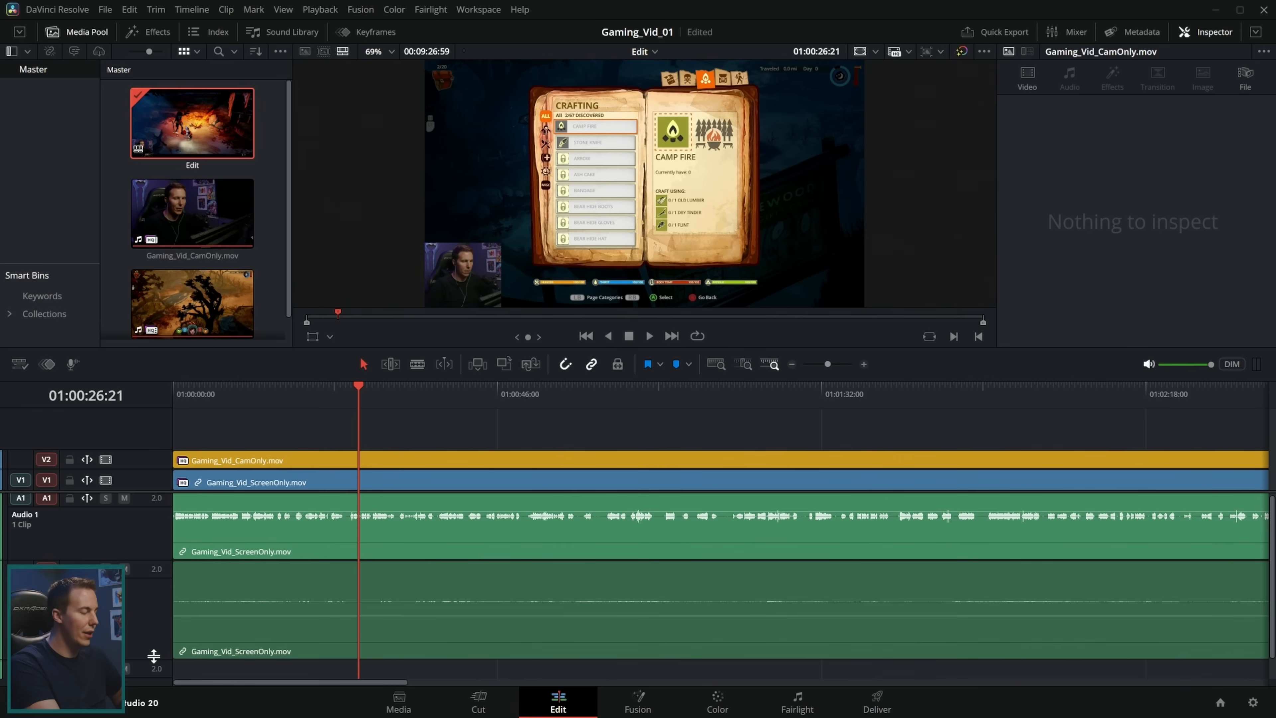
drag(154, 658, 153, 611)
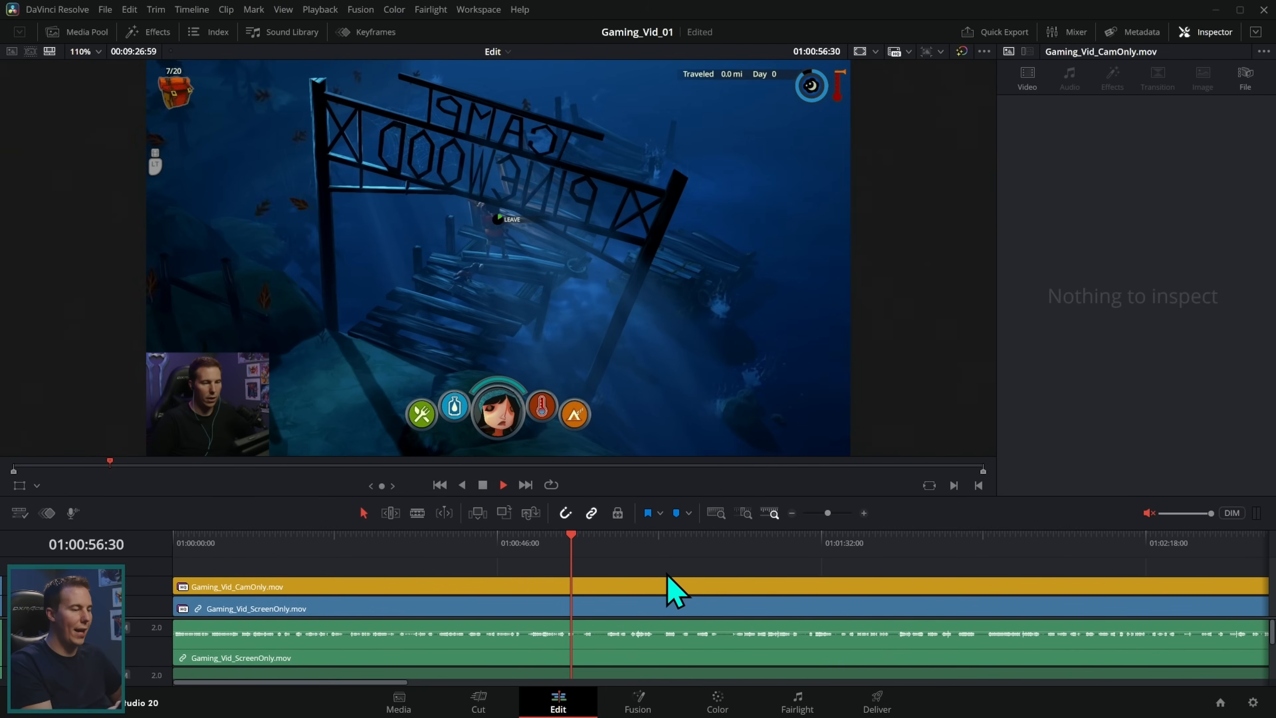
key(space)
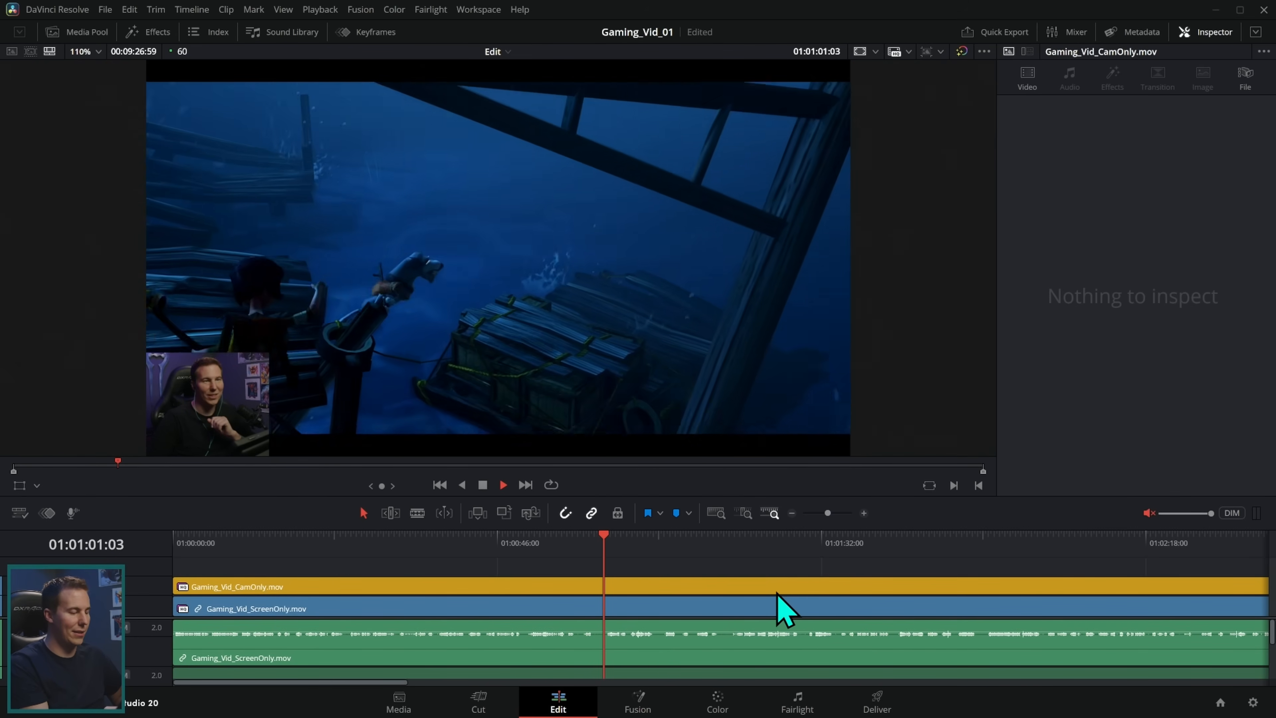
key(space)
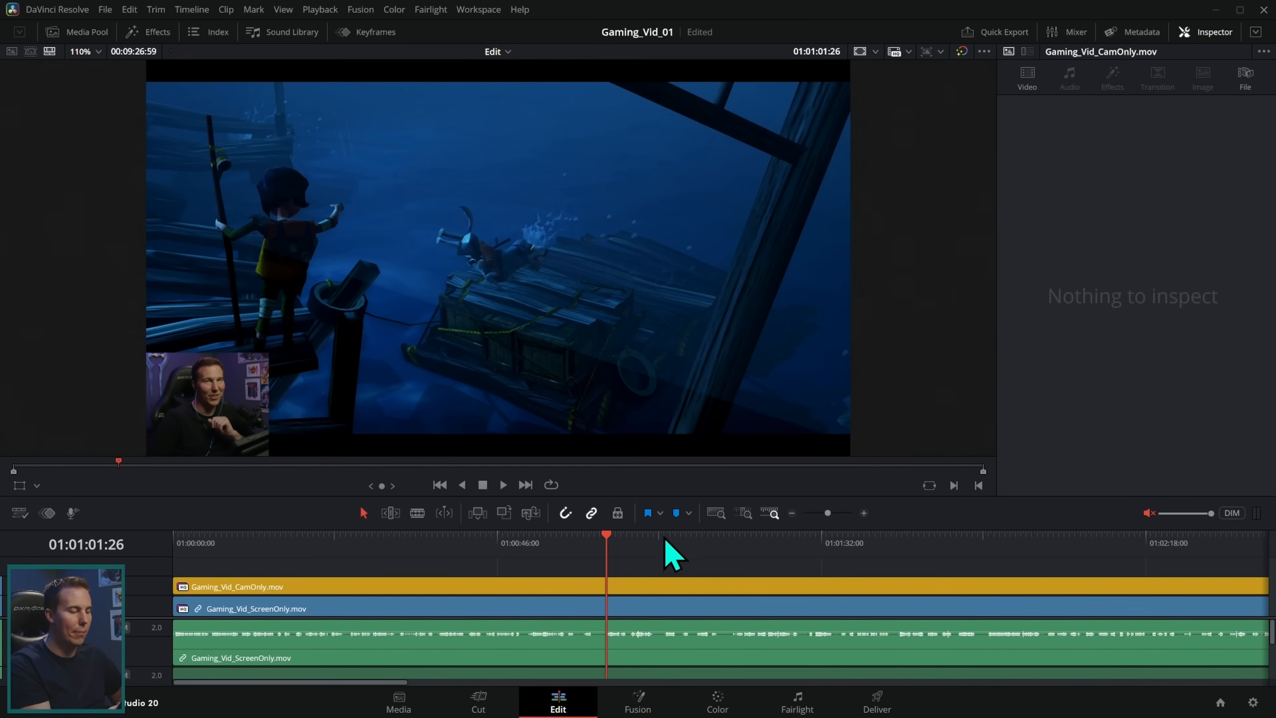
key(ctrl+backslash)
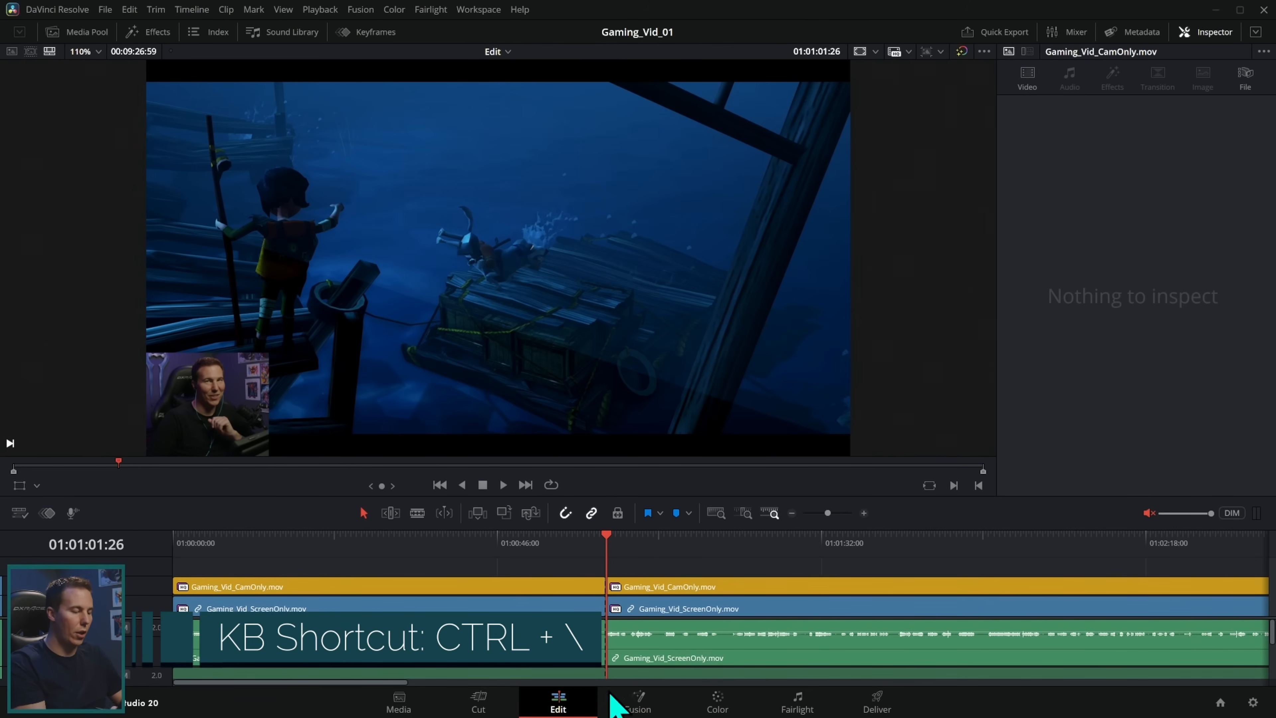
Cut out the section from 01:00:56:59 to 01:01:01:26 on all tracks, close the gap and play the join
click(574, 544)
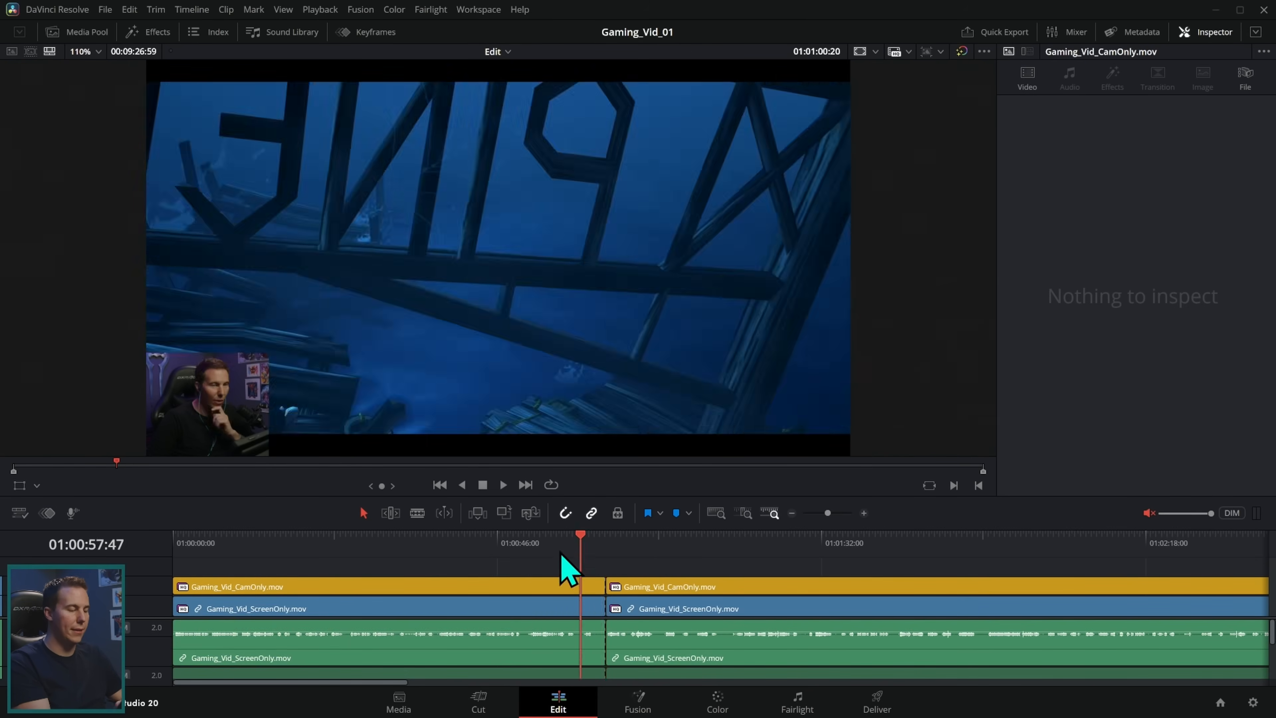
drag(587, 570, 604, 698)
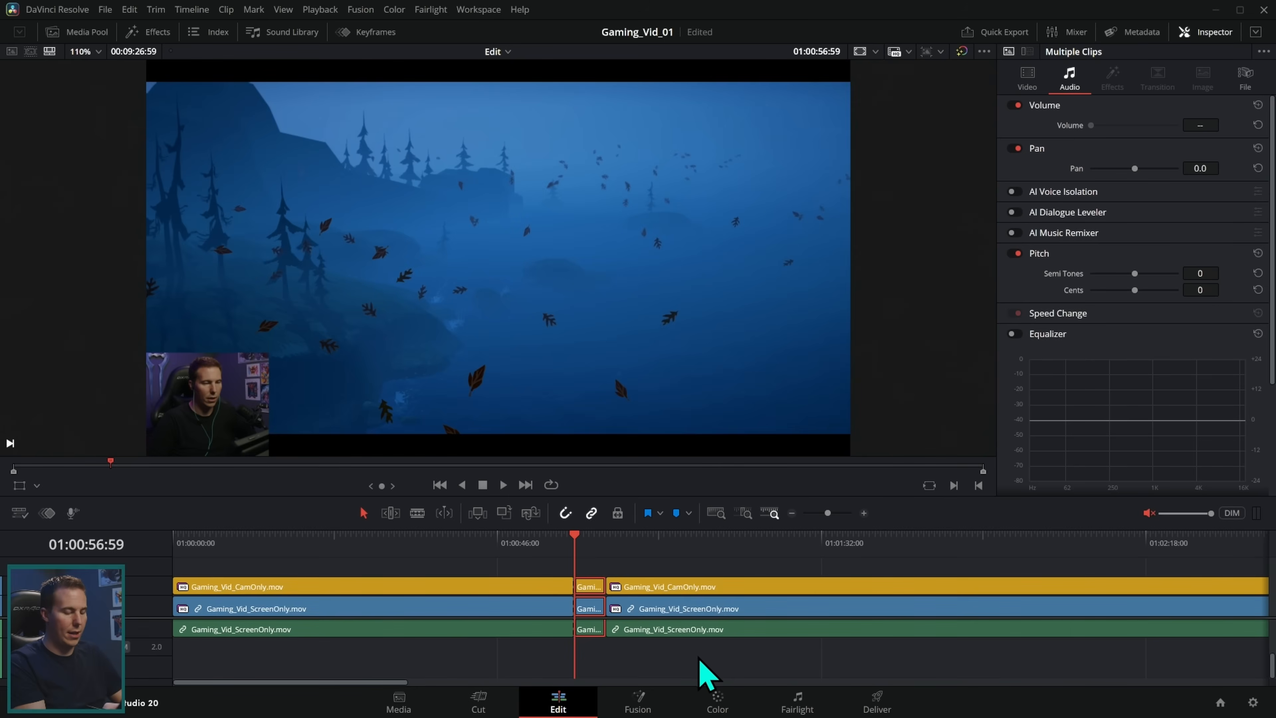
key(Delete)
drag(747, 561, 588, 562)
key(/)
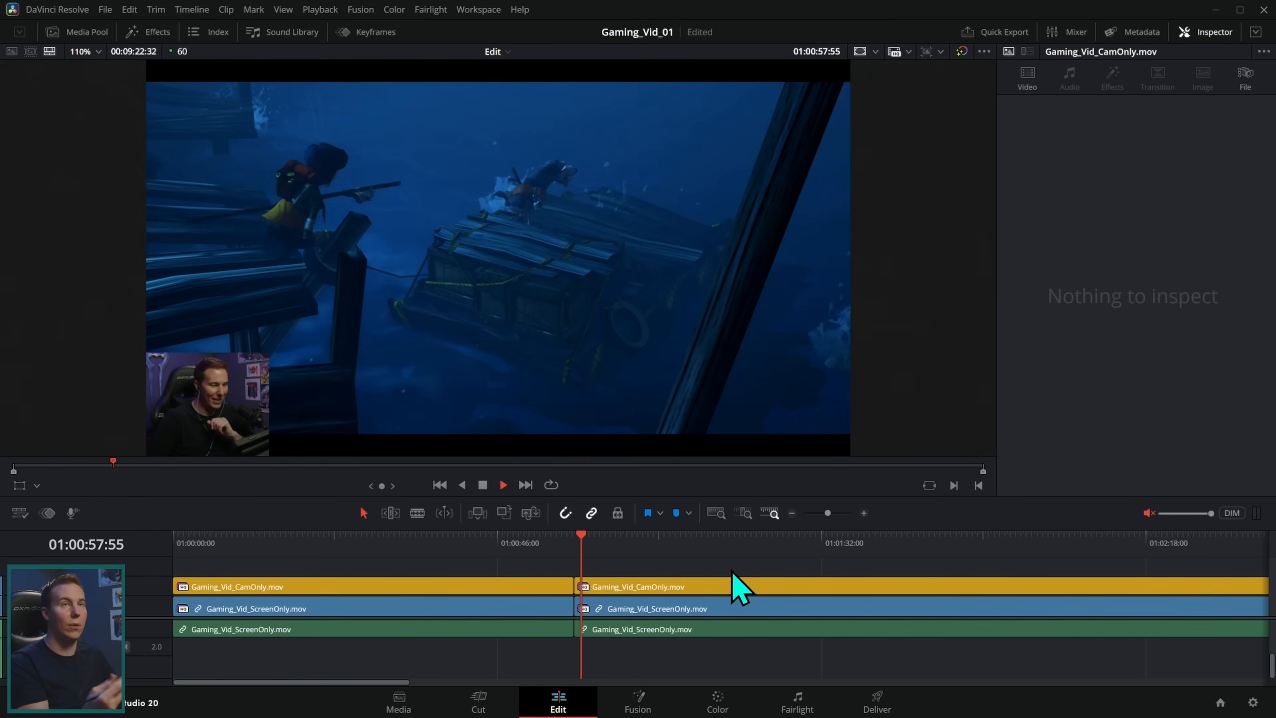
Skim the remaining footage between about 01:02:10 and 01:03:10 for further sections to cut
key(shift+z)
click(402, 559)
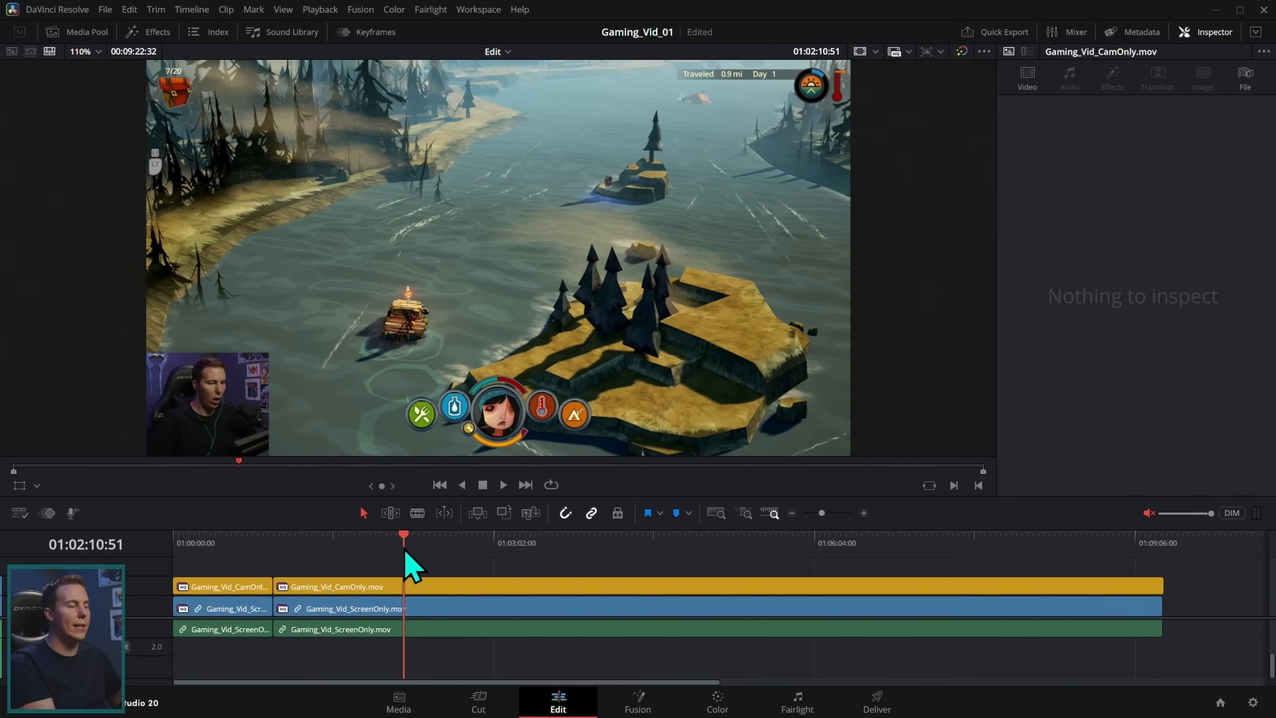
click(475, 561)
click(508, 562)
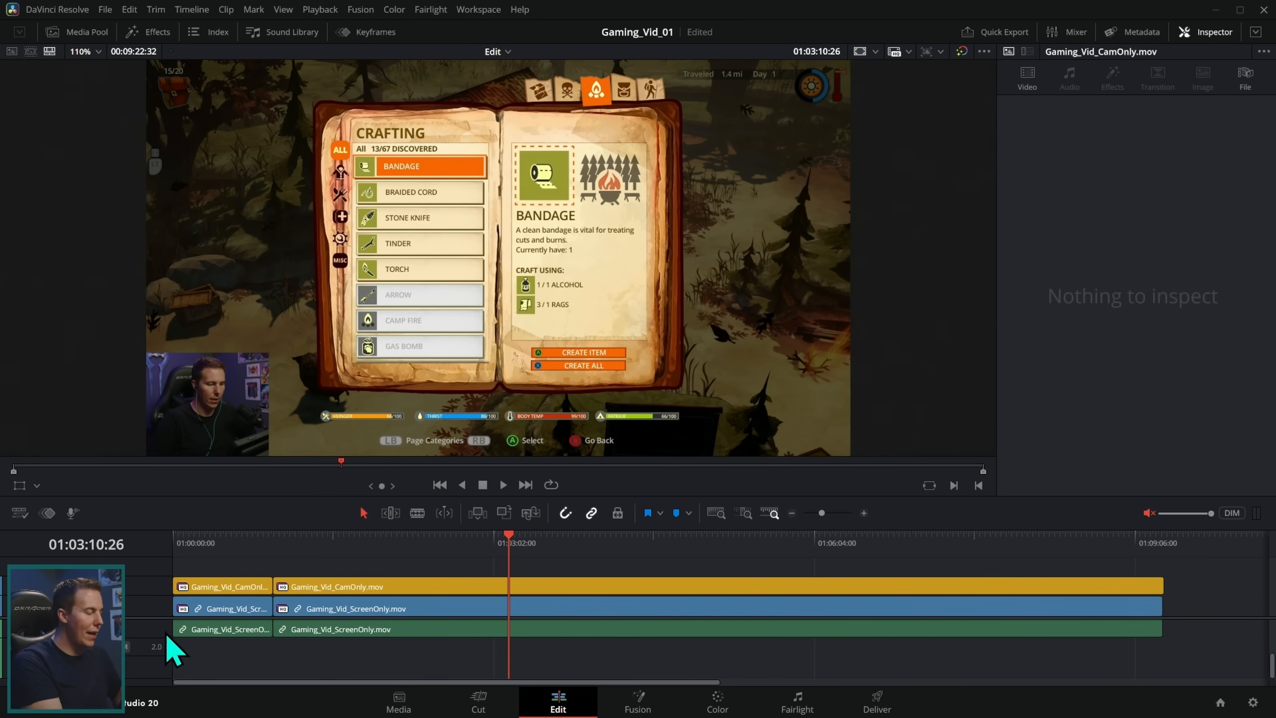
scroll(634, 652, up, 3)
drag(718, 617, 737, 679)
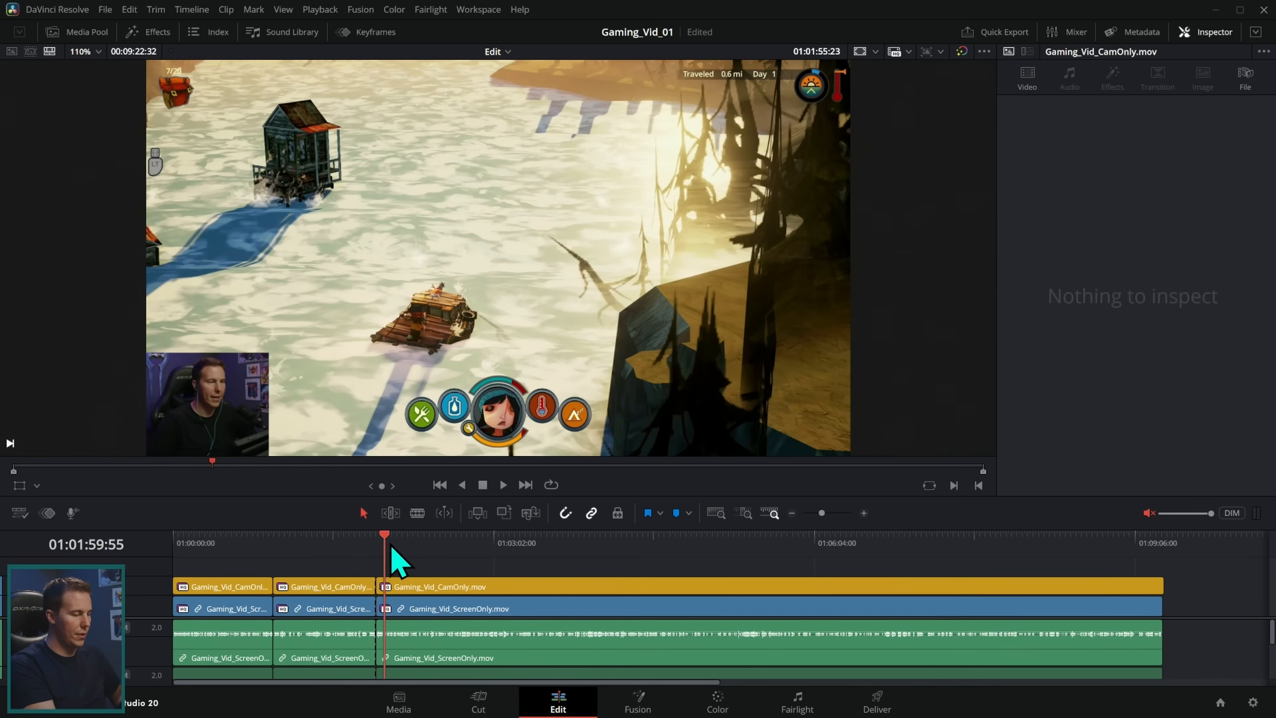
Split and ripple-trim the unwanted sections out of the rest of the timeline, shortening it to 00:06:12:05
drag(390, 545, 823, 556)
key(ctrl+b)
key(ctrl+shift+[)
key(ctrl+b)
key(ctrl+shift+[)
key(ctrl+b)
key(ctrl+shift+[)
key(ctrl+b)
key(ctrl+b)
drag(823, 556, 780, 562)
key(ctrl+shift+[)
key(ctrl+shift+])
drag(779, 562, 331, 594)
key(ctrl+b)
key(ctrl+shift+[)
key(ctrl+shift+])
key(ctrl+b)
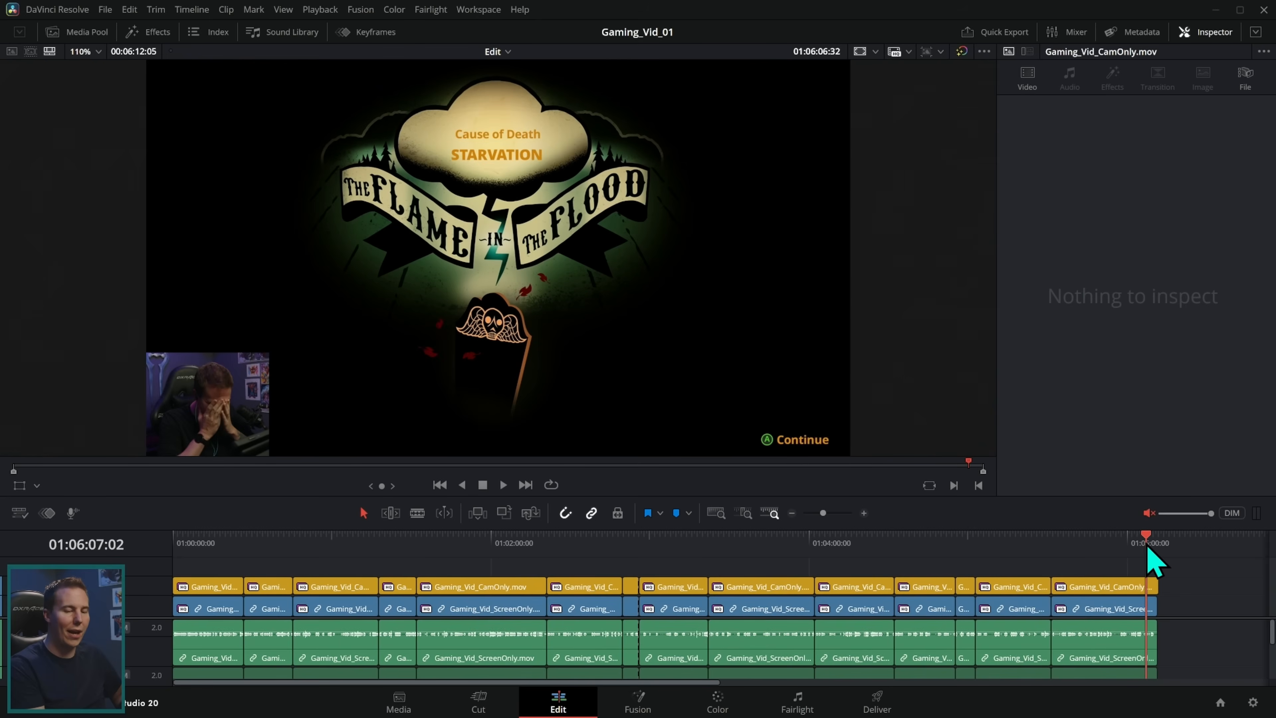
Review the ending and step through the trimmed clips from the beginning up to the cut at 01:02:21:02
drag(1153, 556, 1120, 567)
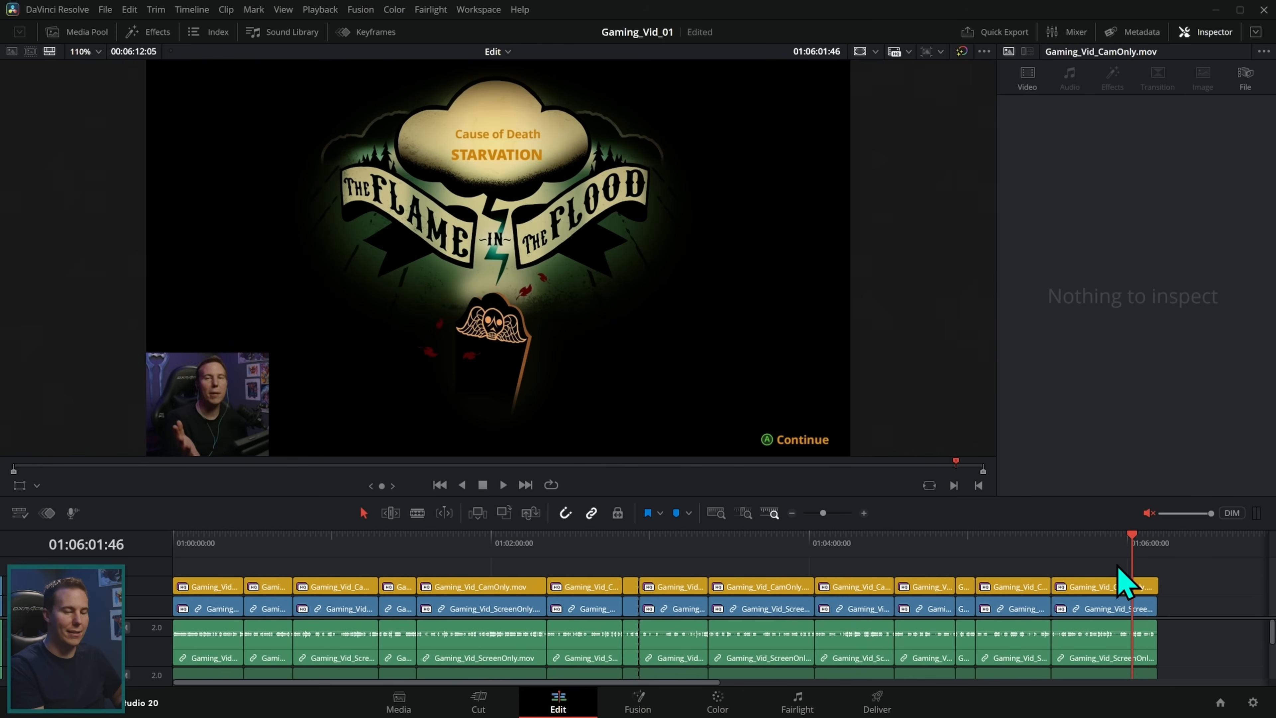
click(1157, 545)
click(1088, 545)
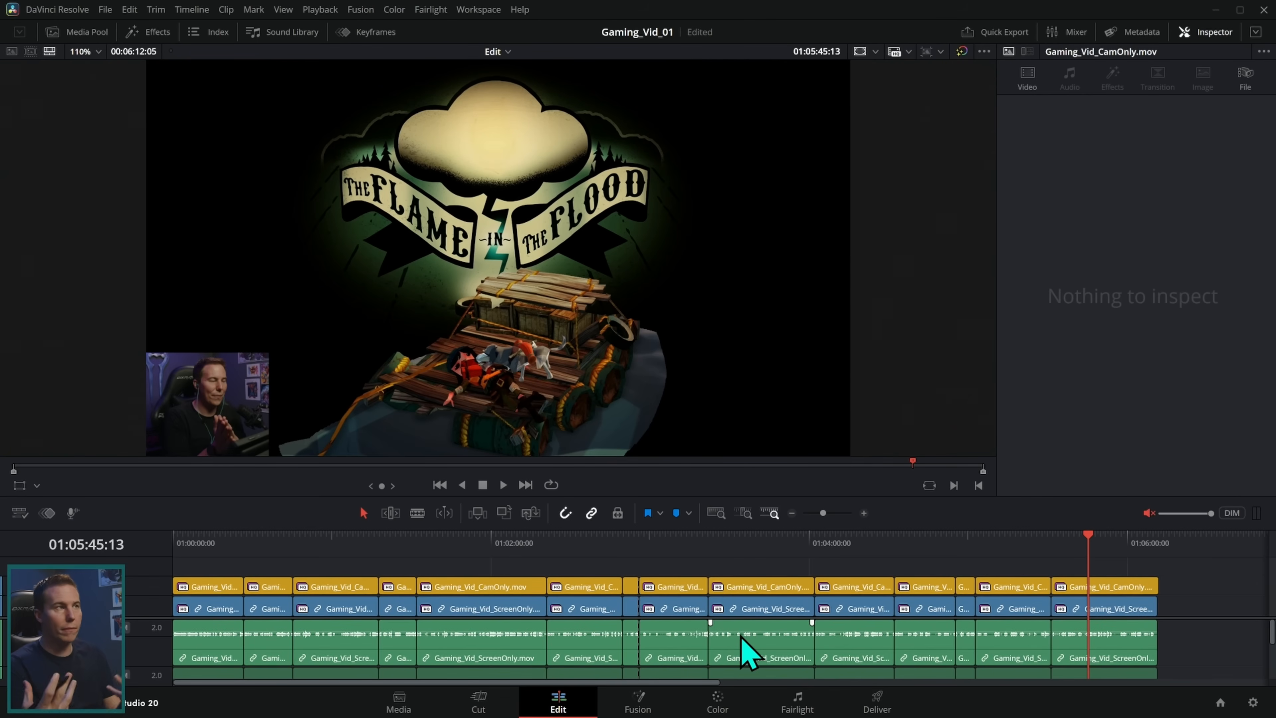
click(205, 556)
click(258, 568)
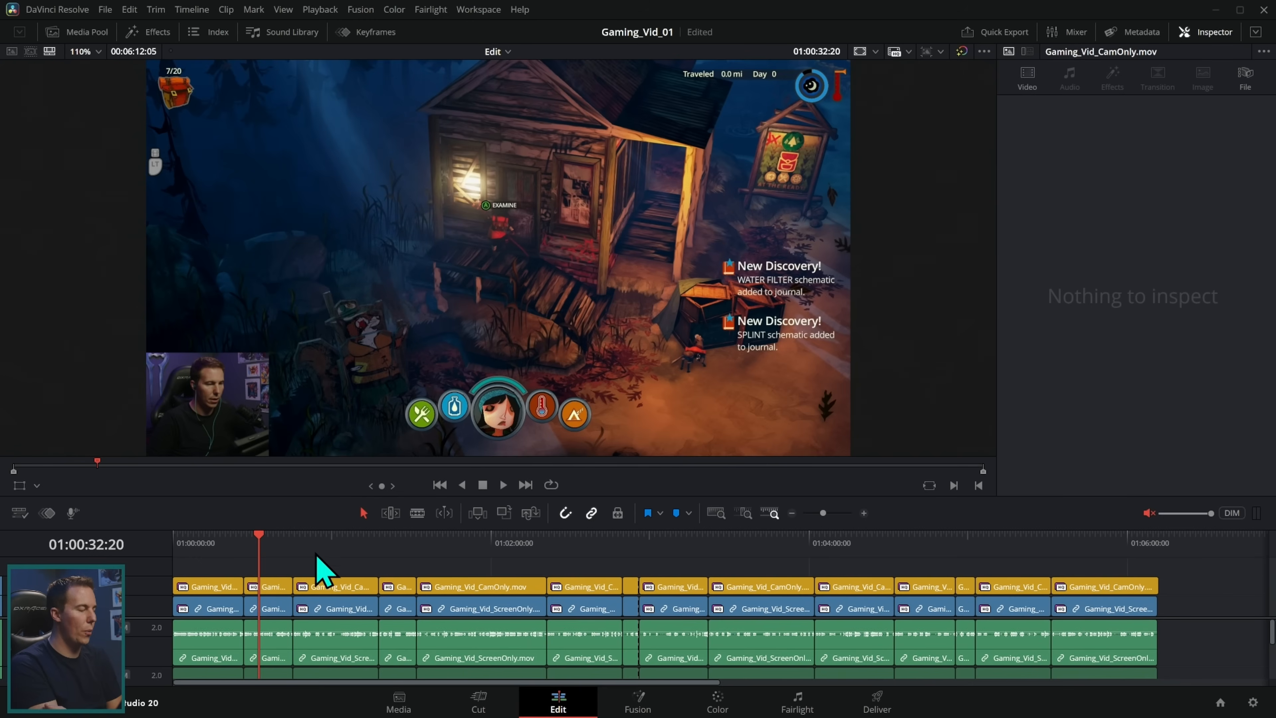
click(336, 567)
click(391, 566)
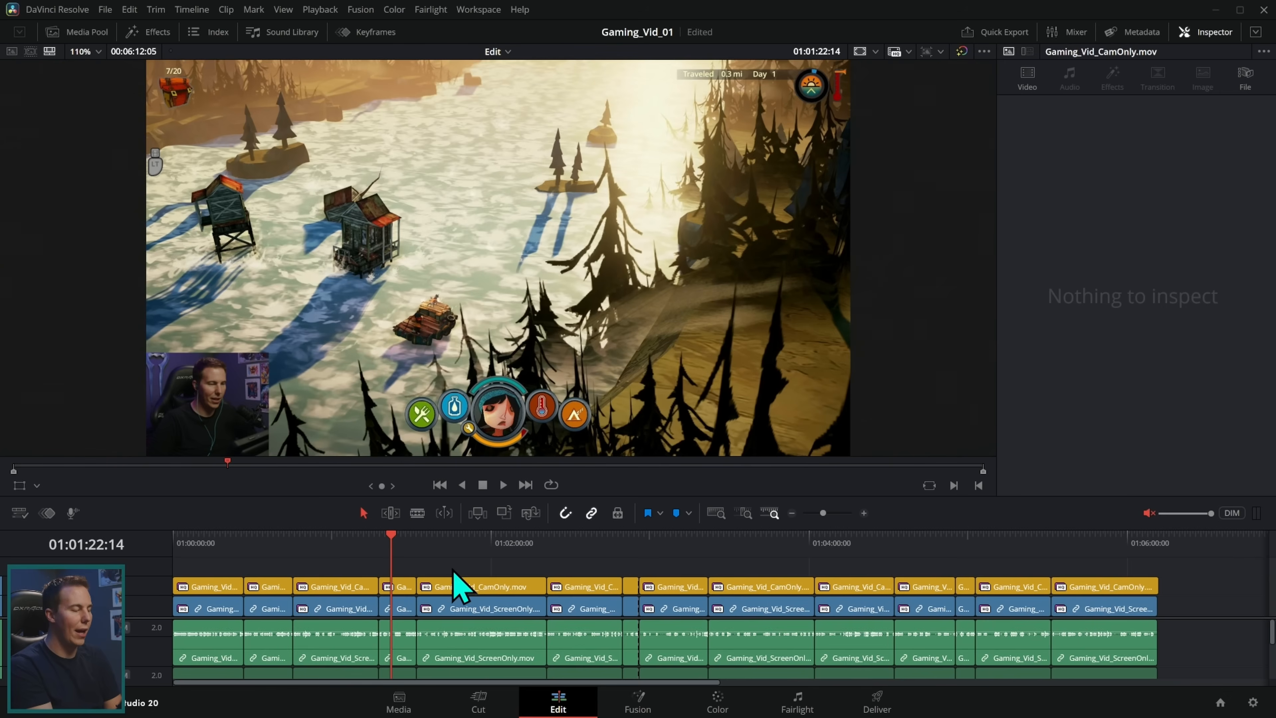
click(464, 566)
click(578, 585)
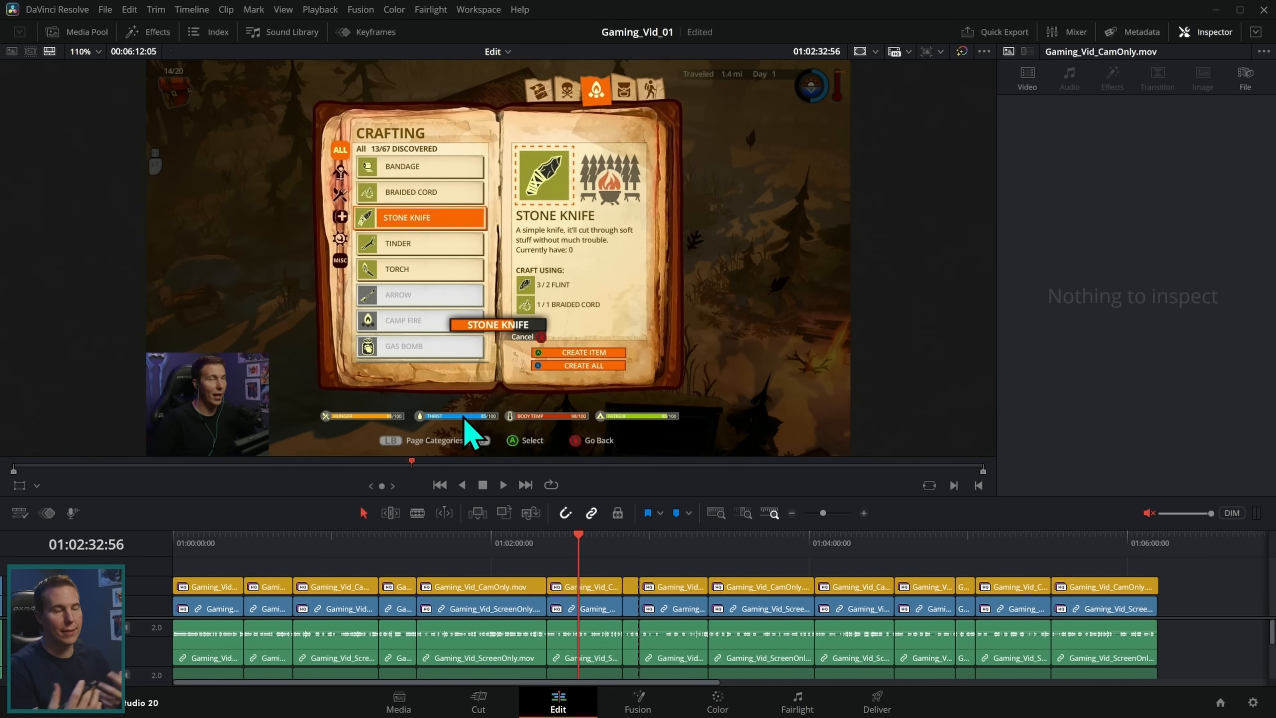
click(547, 551)
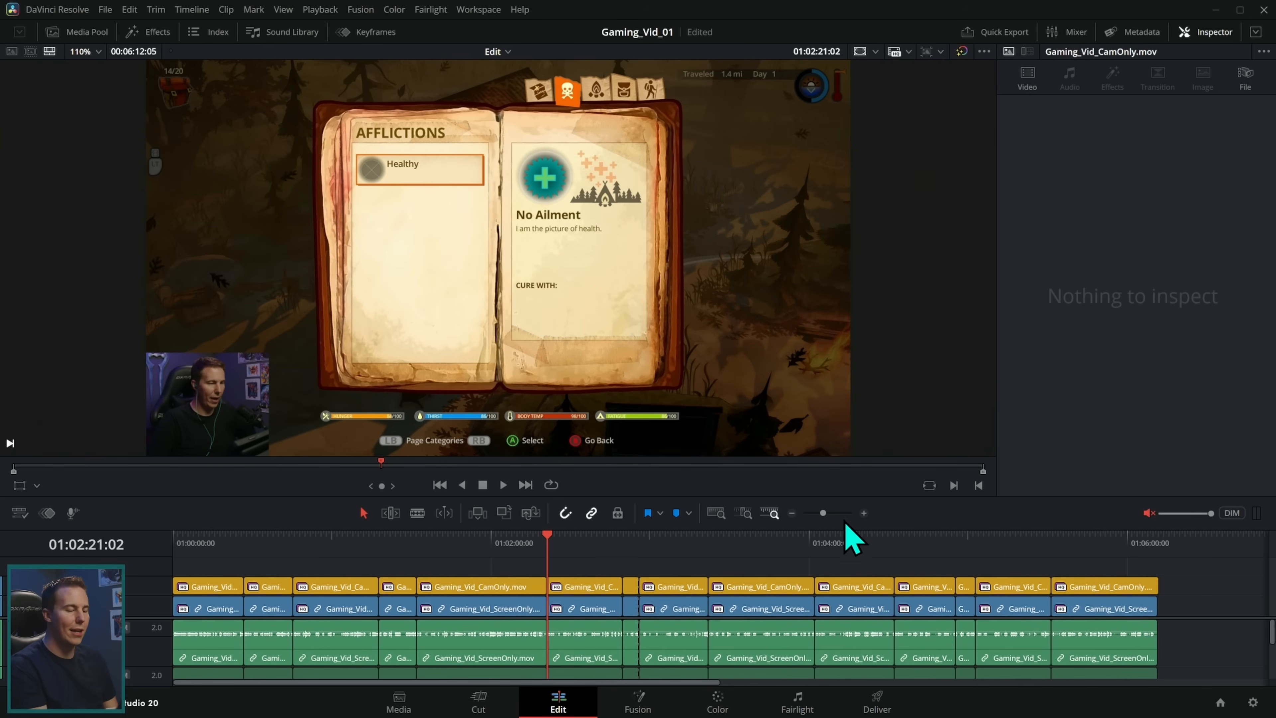
Ripple-trim the end of the clip before the 01:02:21:02 cut back to 01:02:19:40
click(863, 514)
click(864, 513)
drag(714, 564, 693, 583)
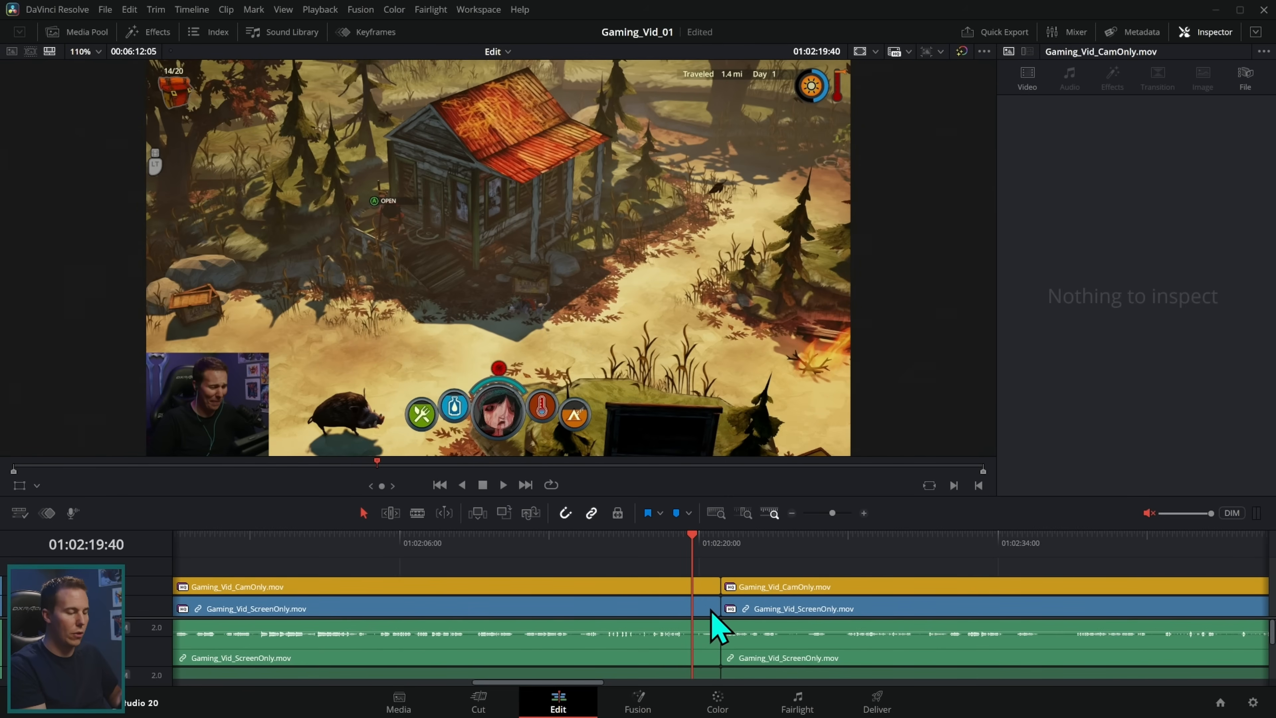
key(ctrl+shift+])
Split the webcam clip shortly after the 01:02:19:40 cut to isolate a short webcam segment
drag(736, 559, 711, 563)
click(759, 588)
key(ctrl+b)
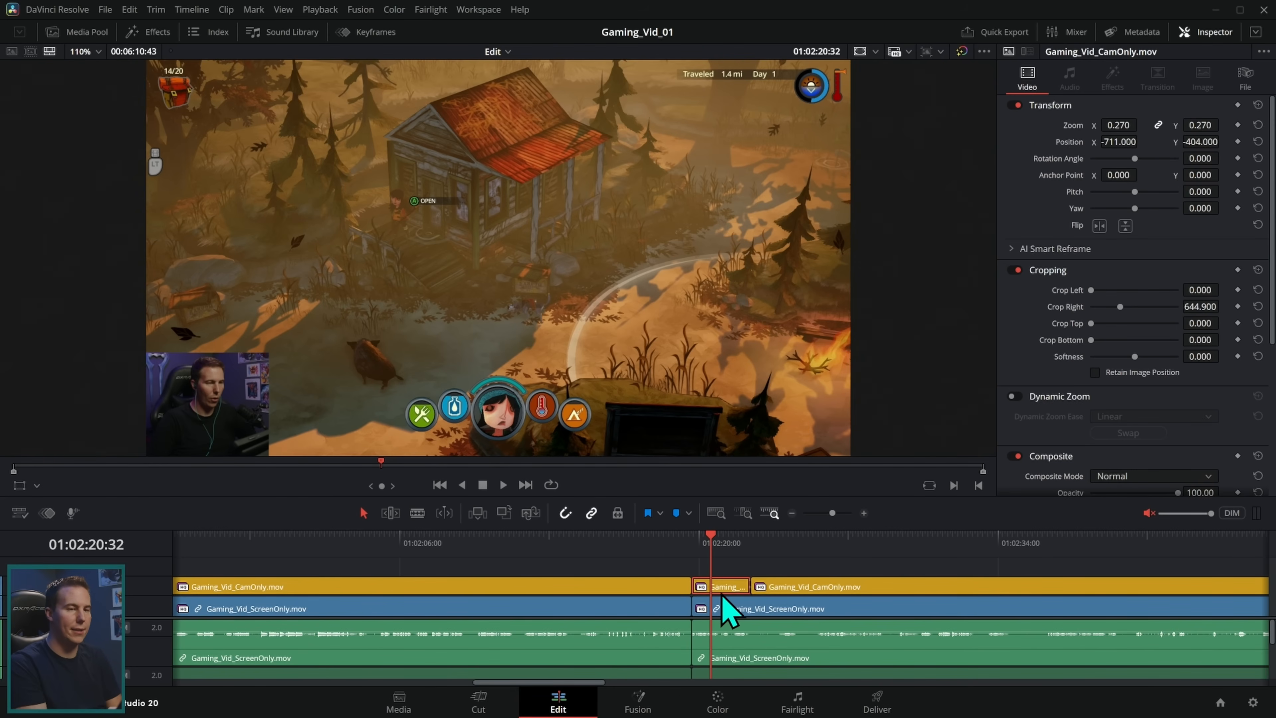
Reset the short webcam segment's transform and cropping, and reframe it with zoom 1.360 and position X 210, Y -110
click(1258, 104)
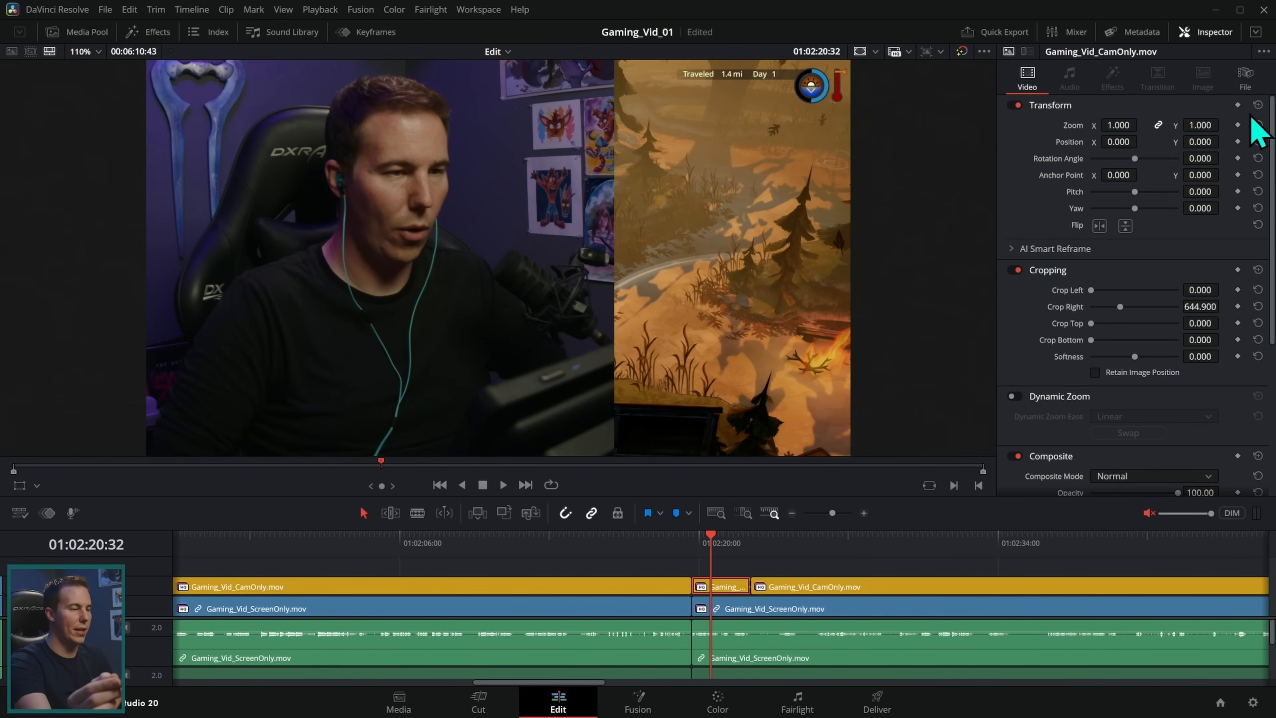
click(1258, 270)
drag(1107, 123, 1153, 143)
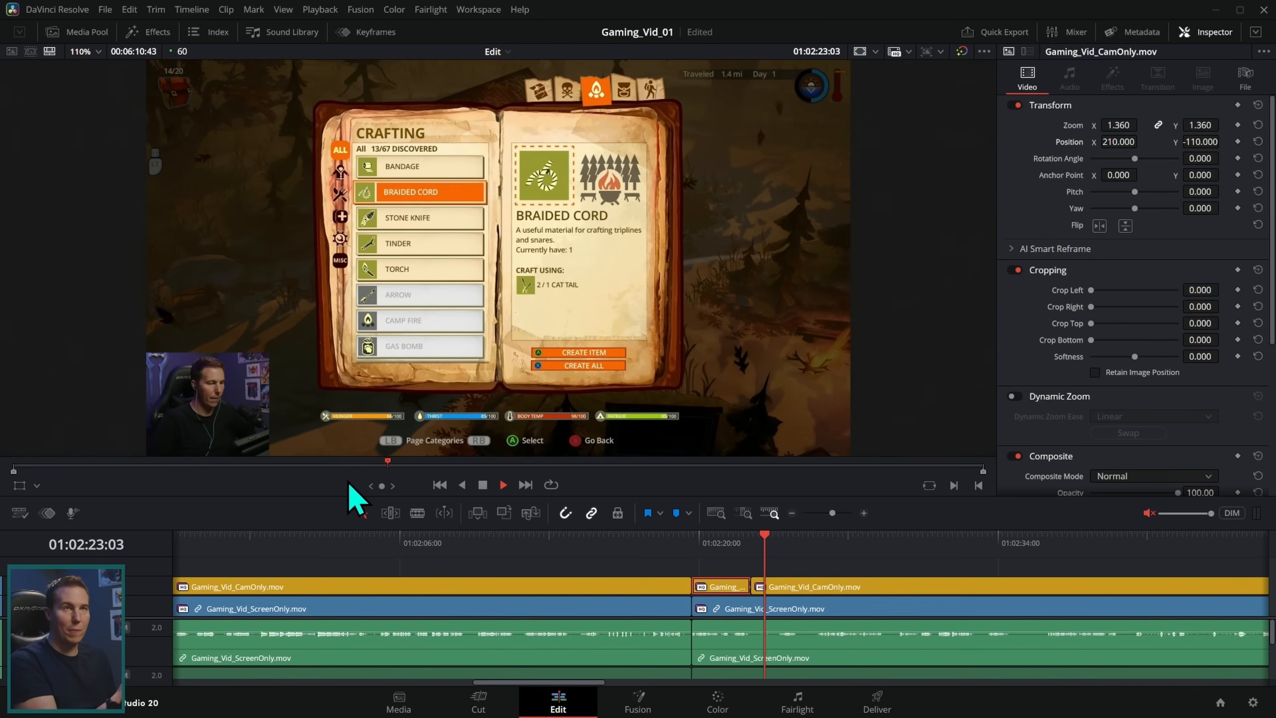
Play past the full-frame webcam segment and return to the start of the timeline
key(space)
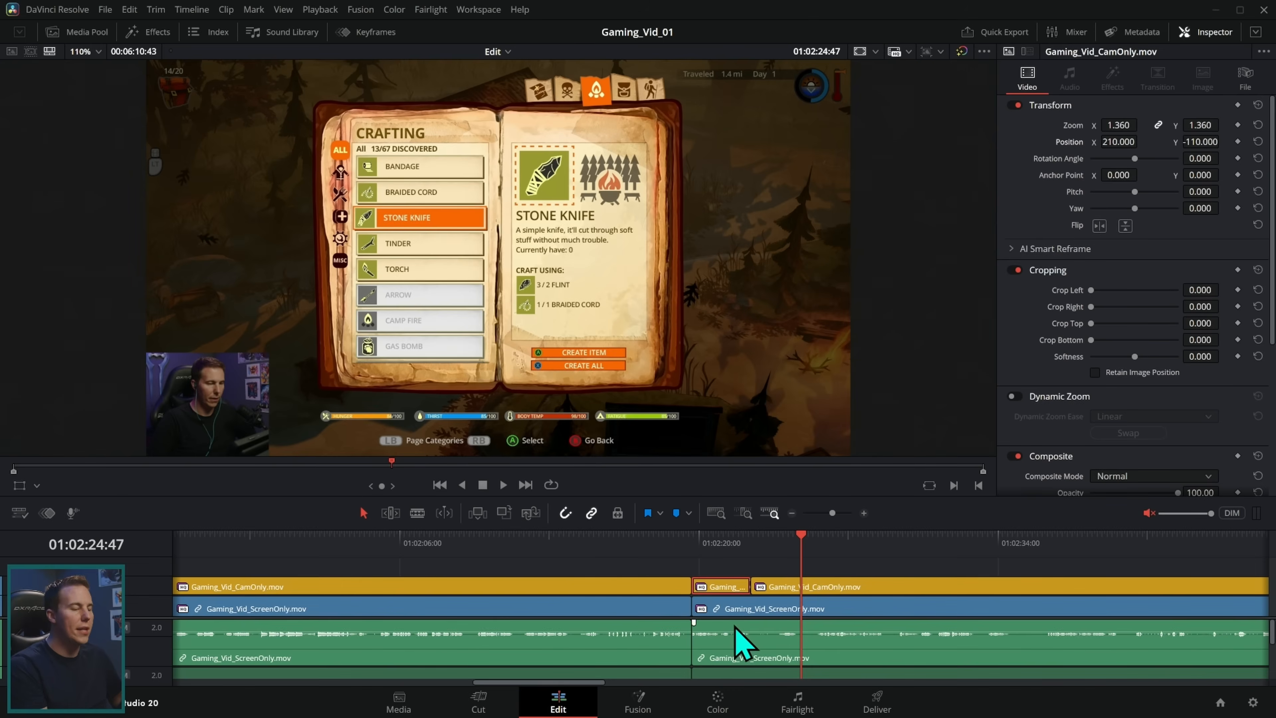
click(608, 549)
key(Home)
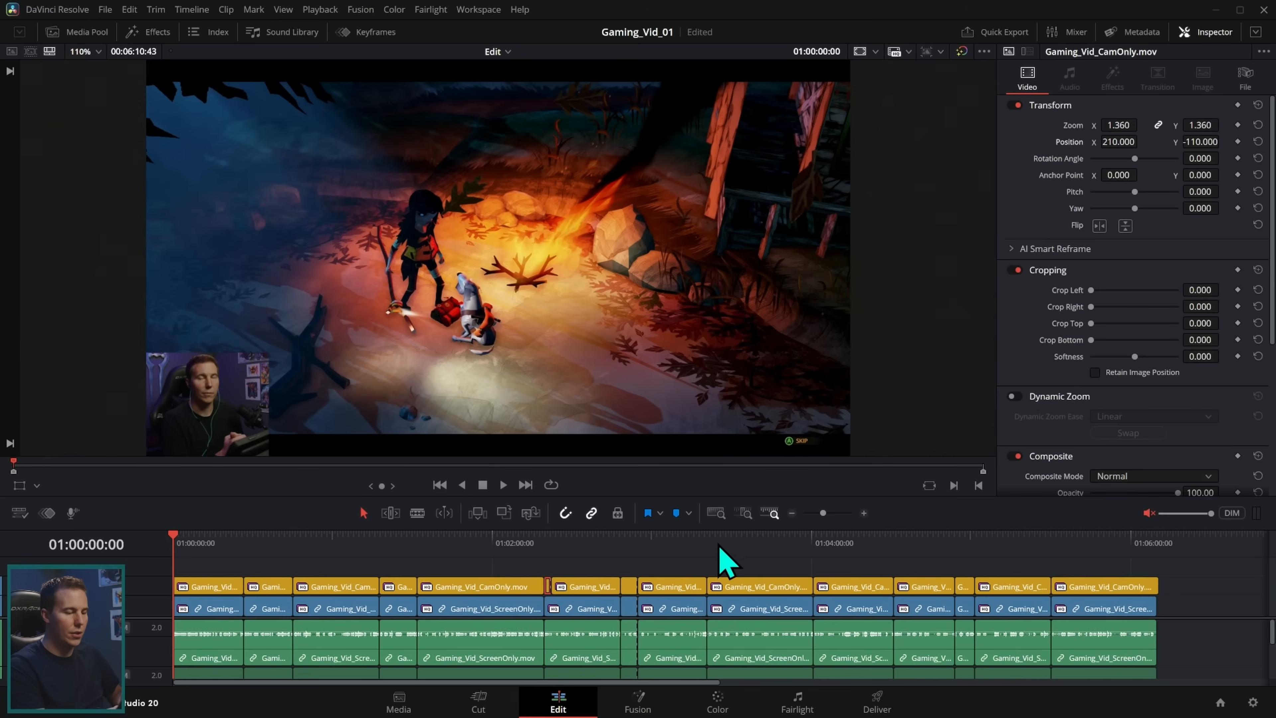
Make further splits and ripple trims in the second half of the timeline, shortening it to 00:05:59:13
drag(721, 548, 860, 550)
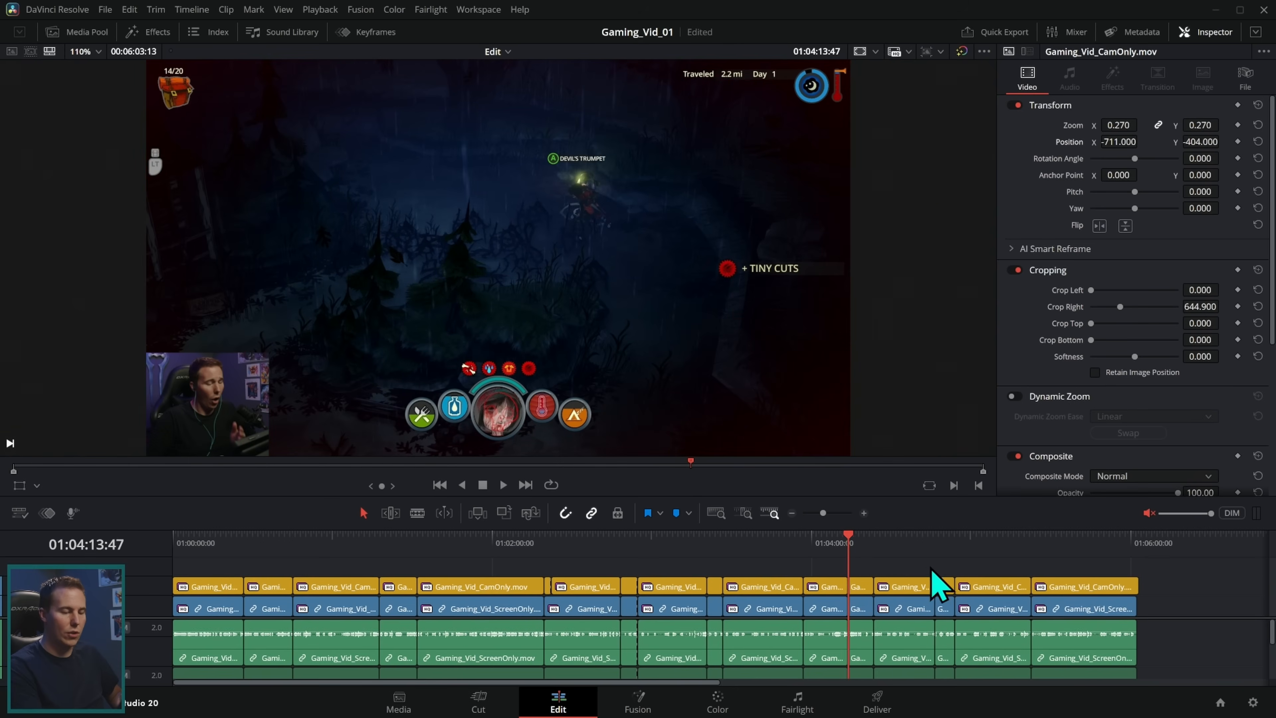
click(902, 547)
key(ctrl+b)
drag(903, 550, 894, 583)
key(ctrl+shift+[)
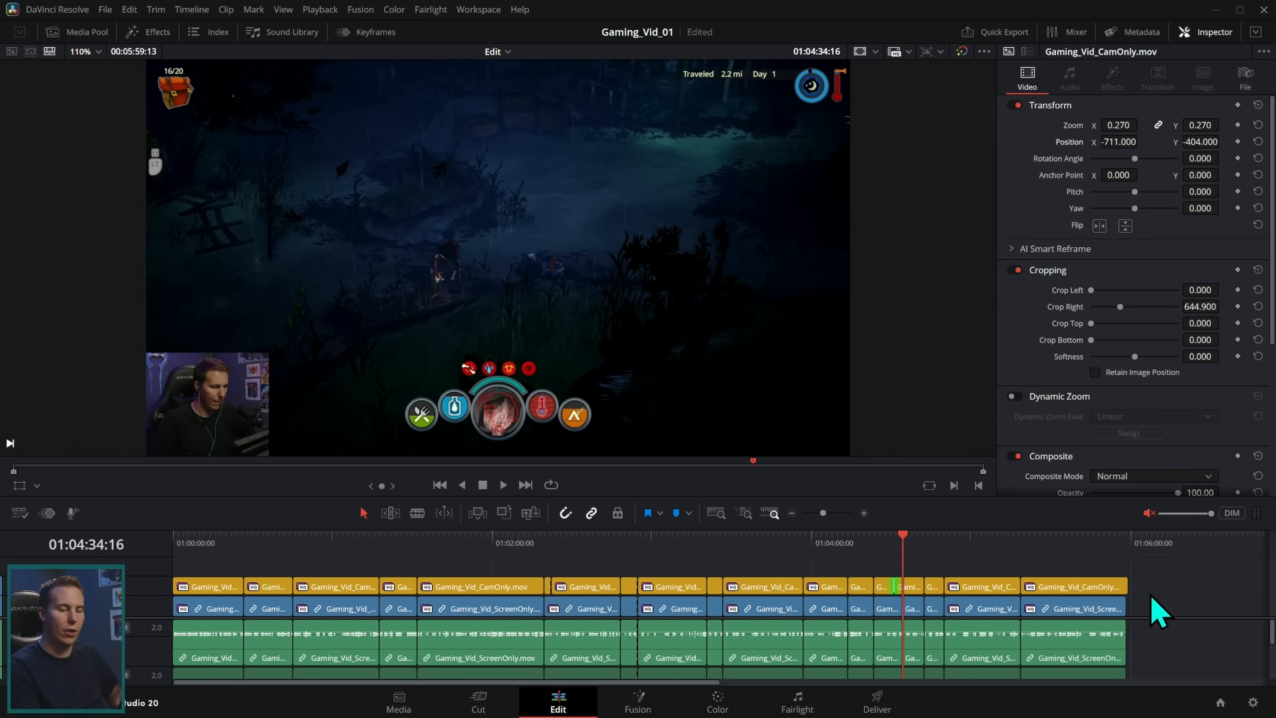
drag(1021, 585, 1031, 584)
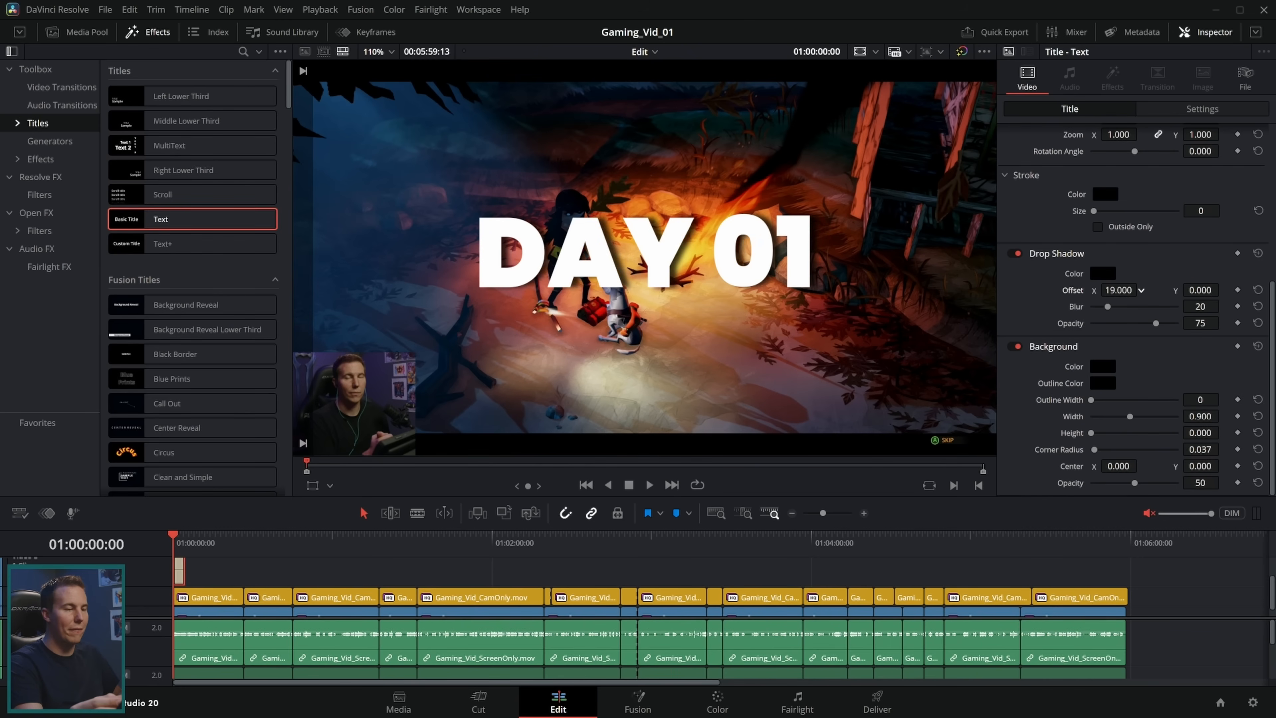
Set the vertical drop shadow offset of the DAY 01 title to -32
drag(1200, 290, 1187, 290)
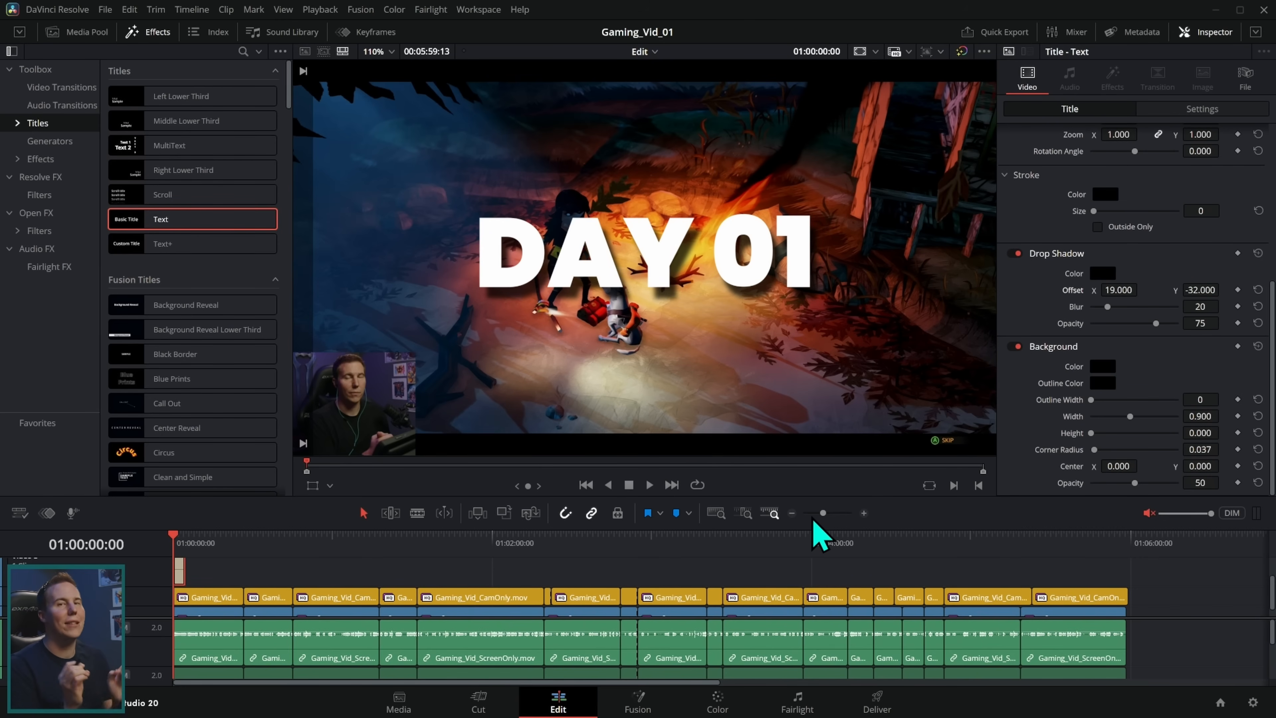
Switch to the Miro board and remove the two black covers hiding the heading of step 6
scroll(836, 582, down, 1)
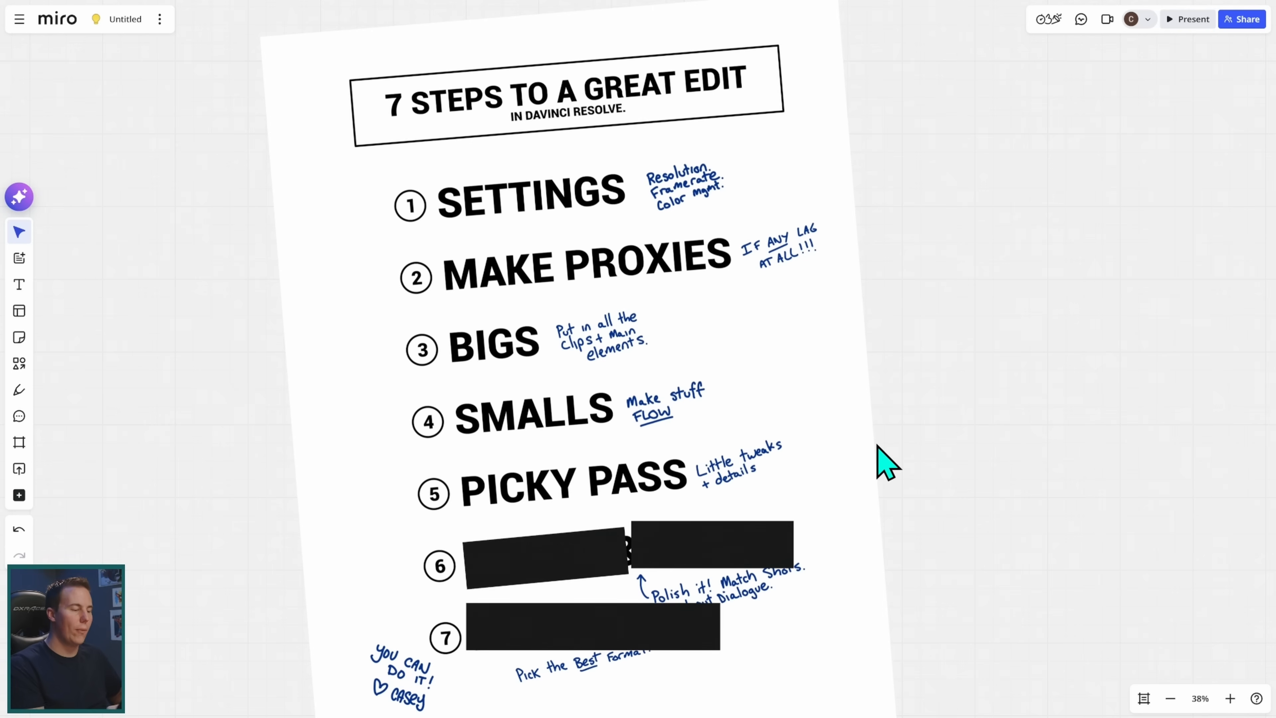
click(566, 564)
key(Delete)
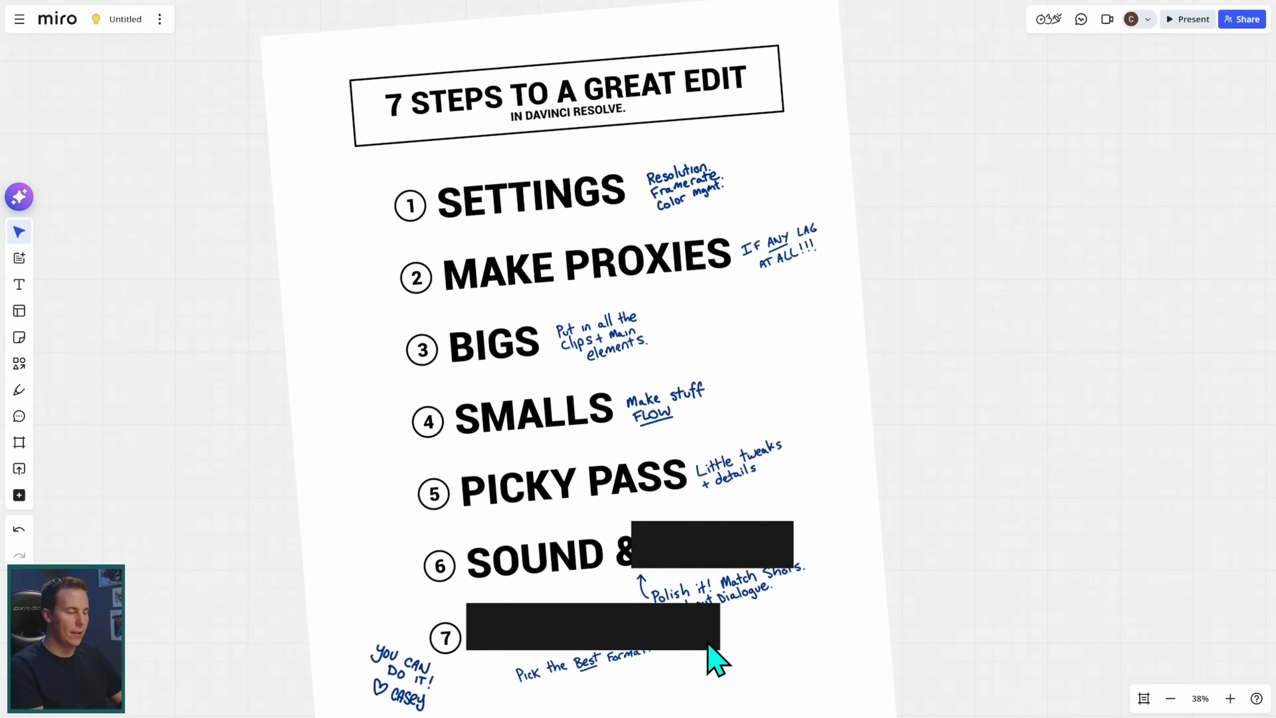
click(698, 556)
key(Delete)
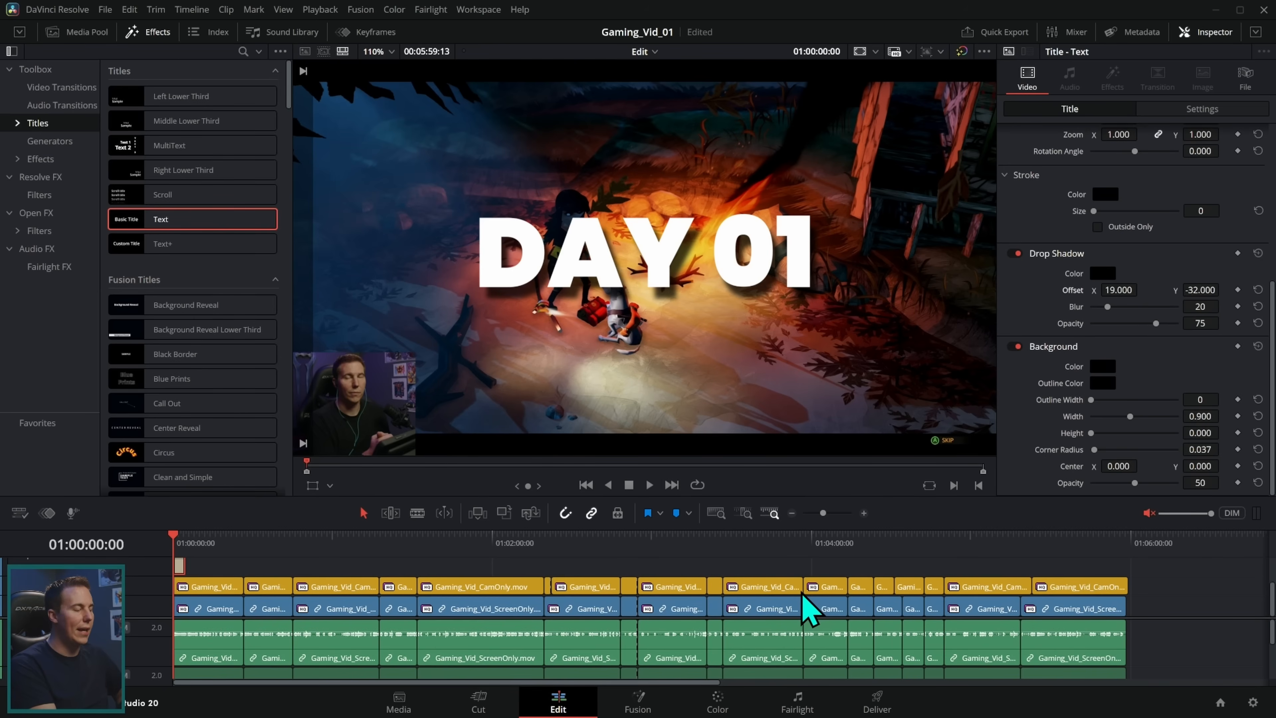
Scrub through the edited timeline to review the cut, and clear the on-screen annotations
drag(386, 556, 1067, 564)
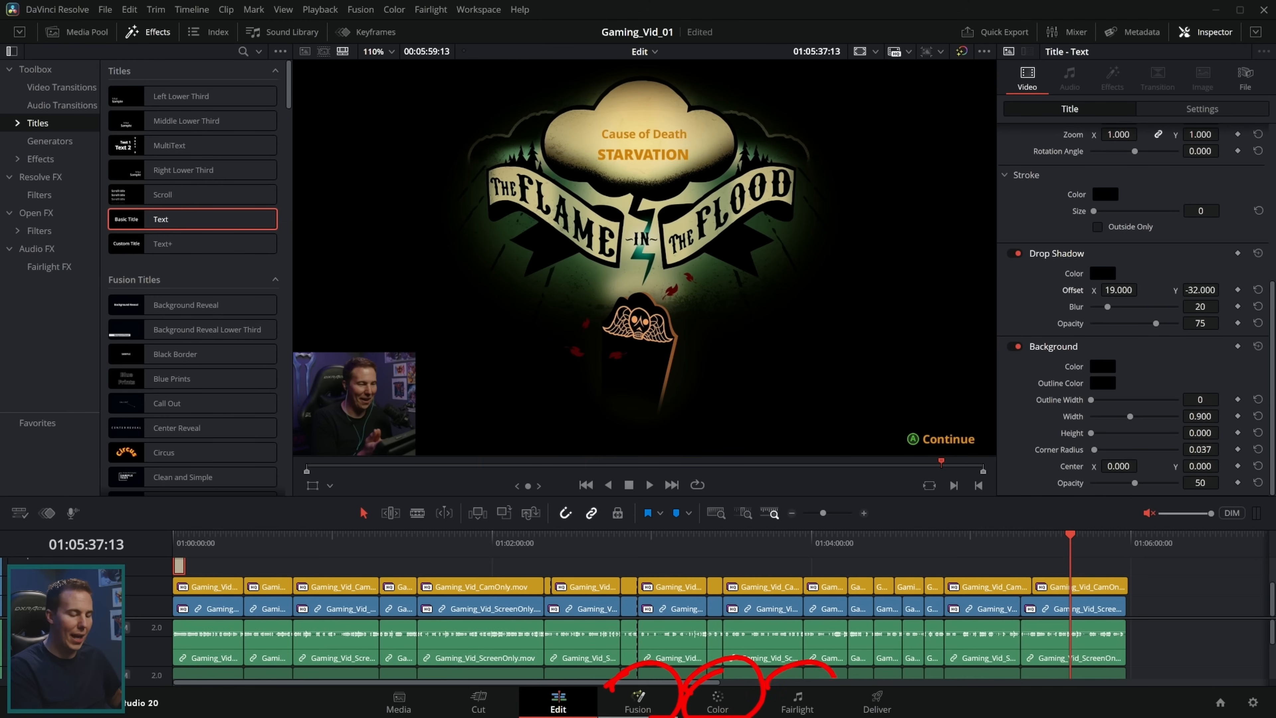
key(Escape)
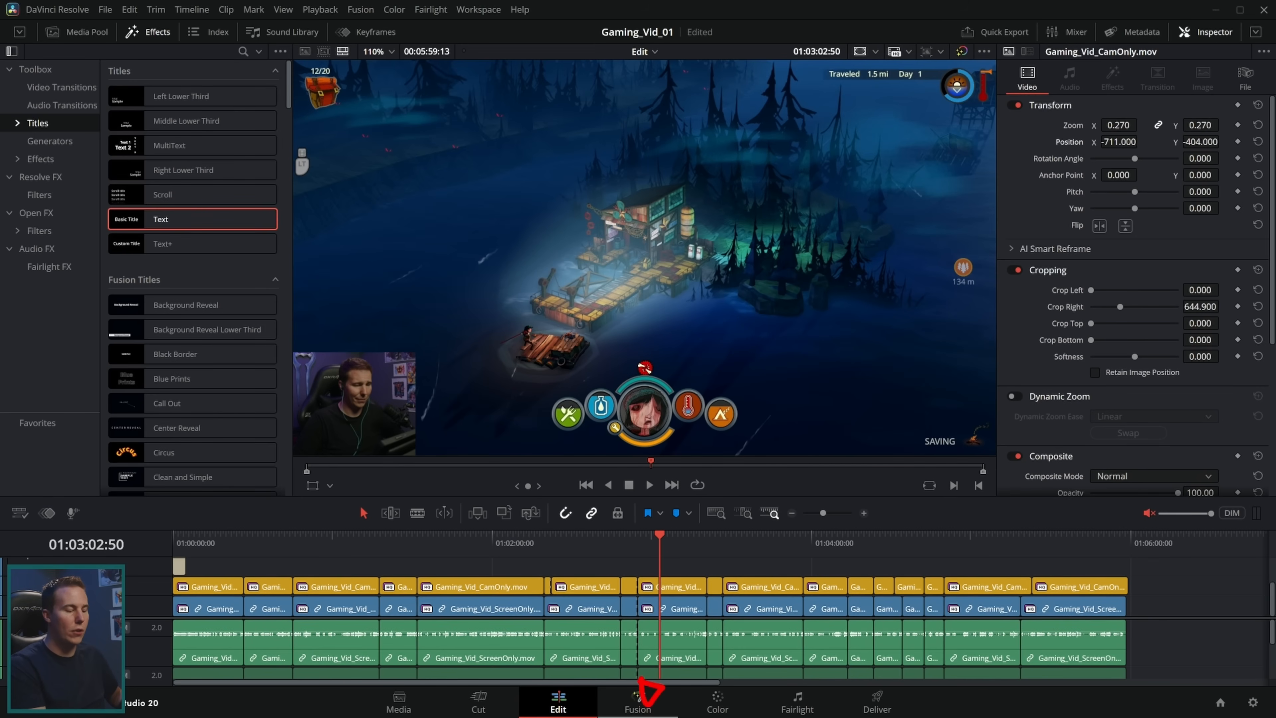
key(Escape)
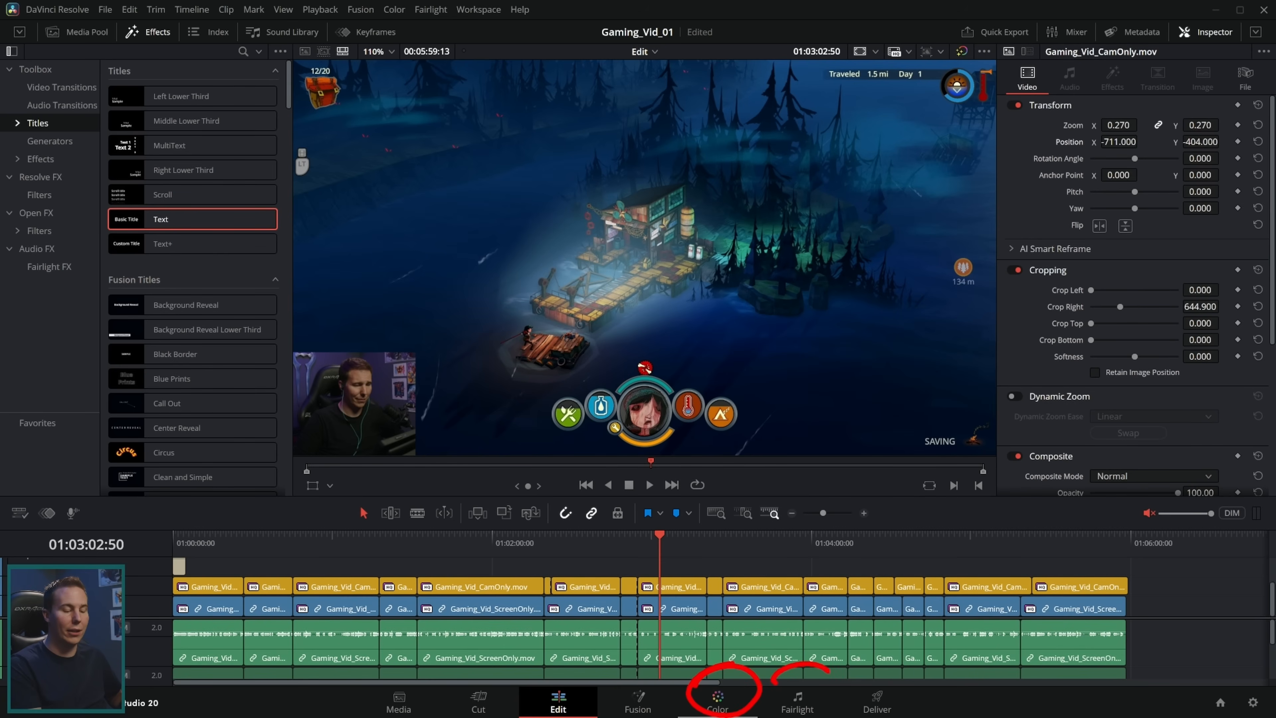
On the Color page, brighten clip 11, the full-frame webcam segment, by lifting the middle of its custom curve, and set its saturation to 59.80
click(728, 706)
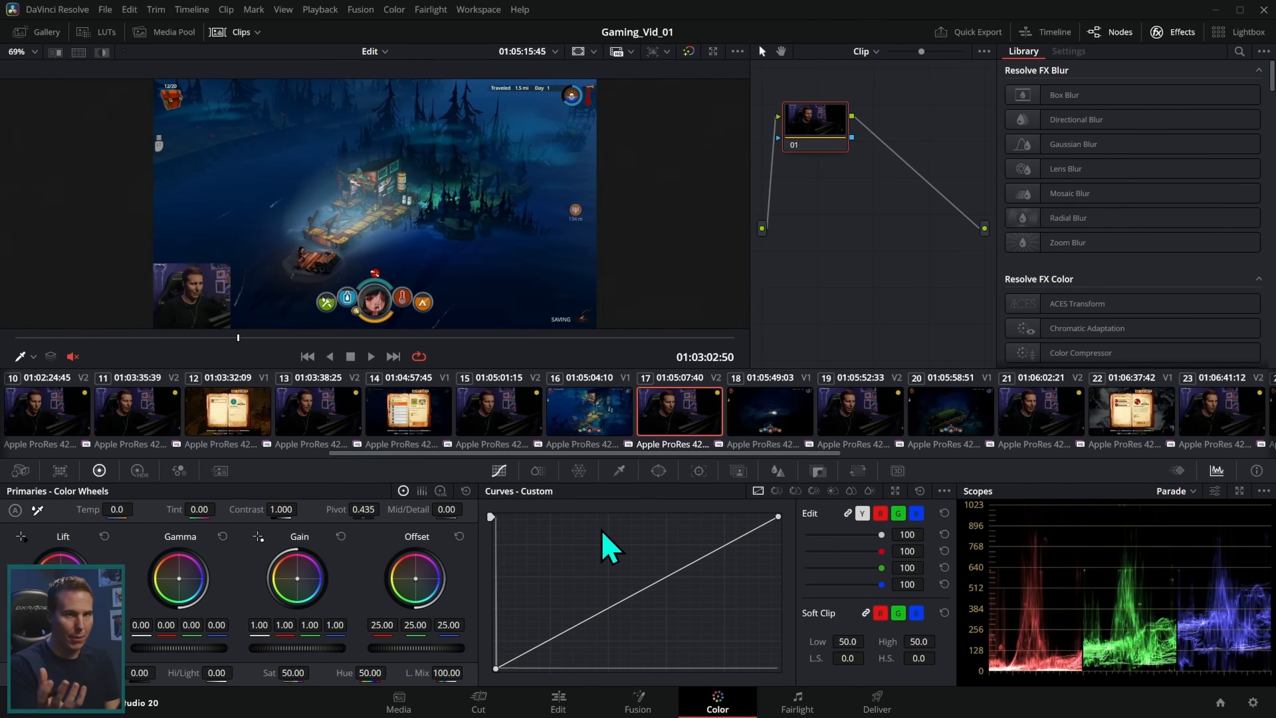
drag(809, 455, 999, 460)
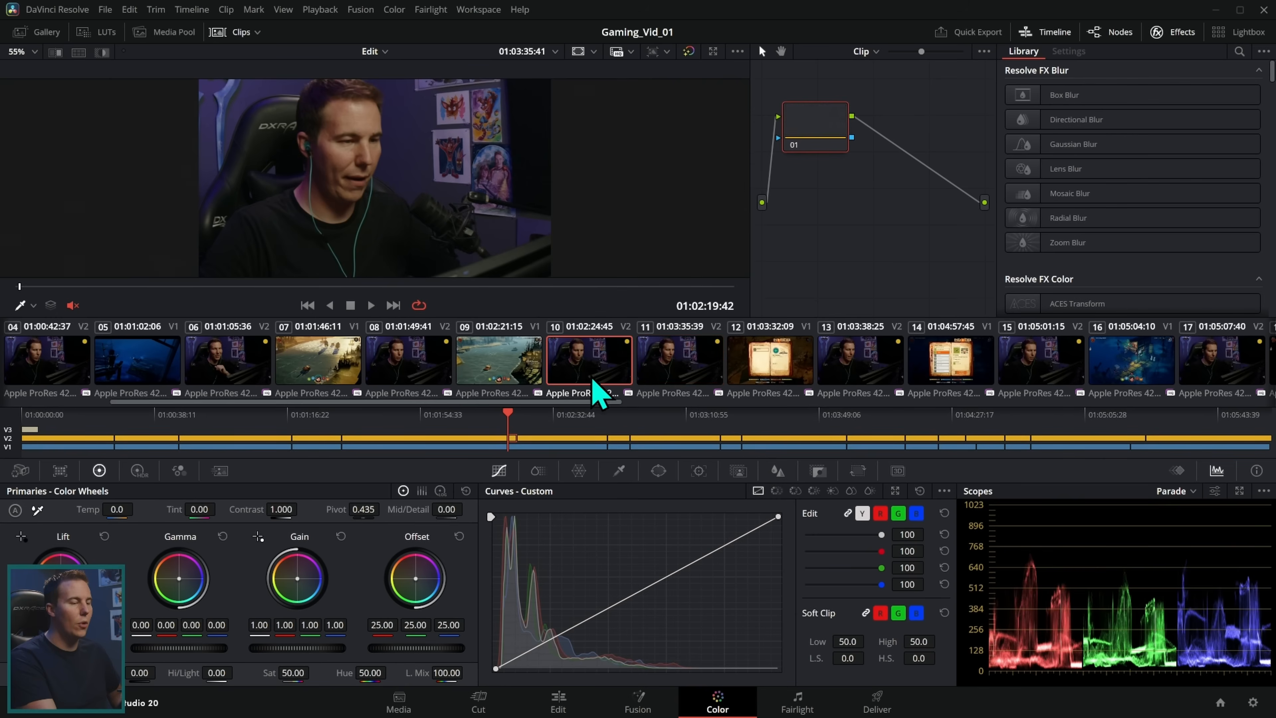
click(678, 375)
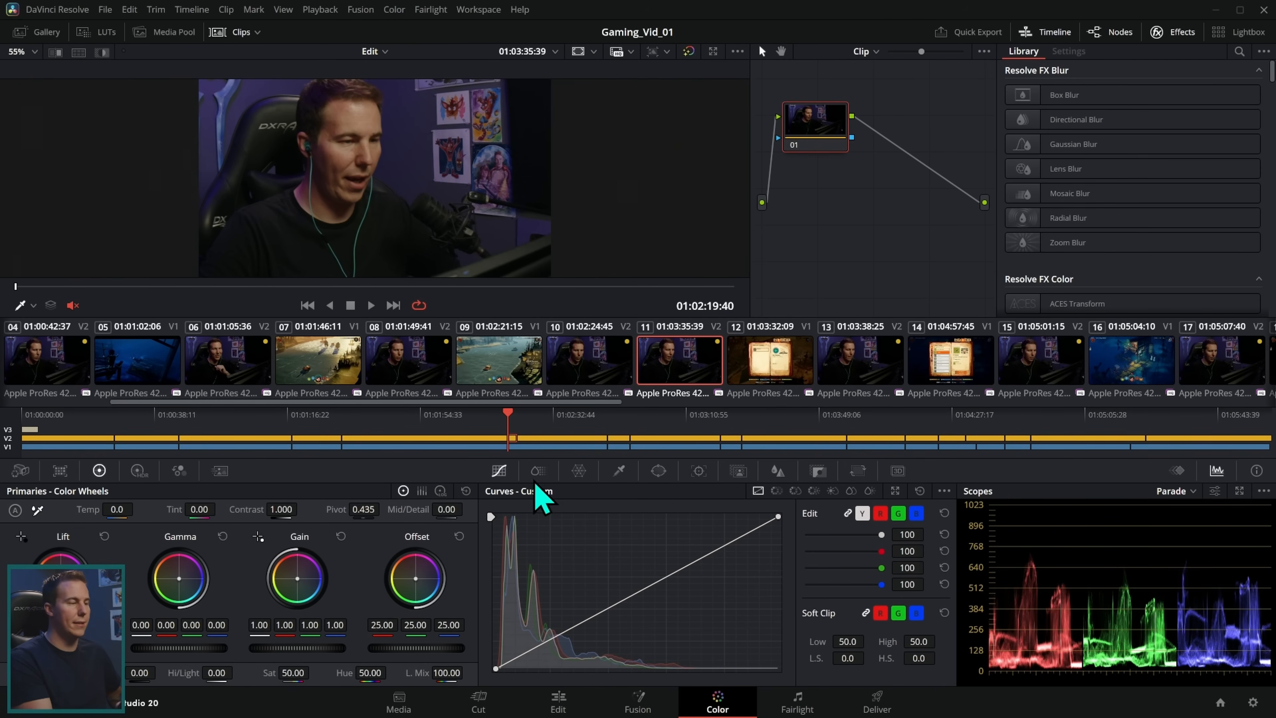
click(647, 575)
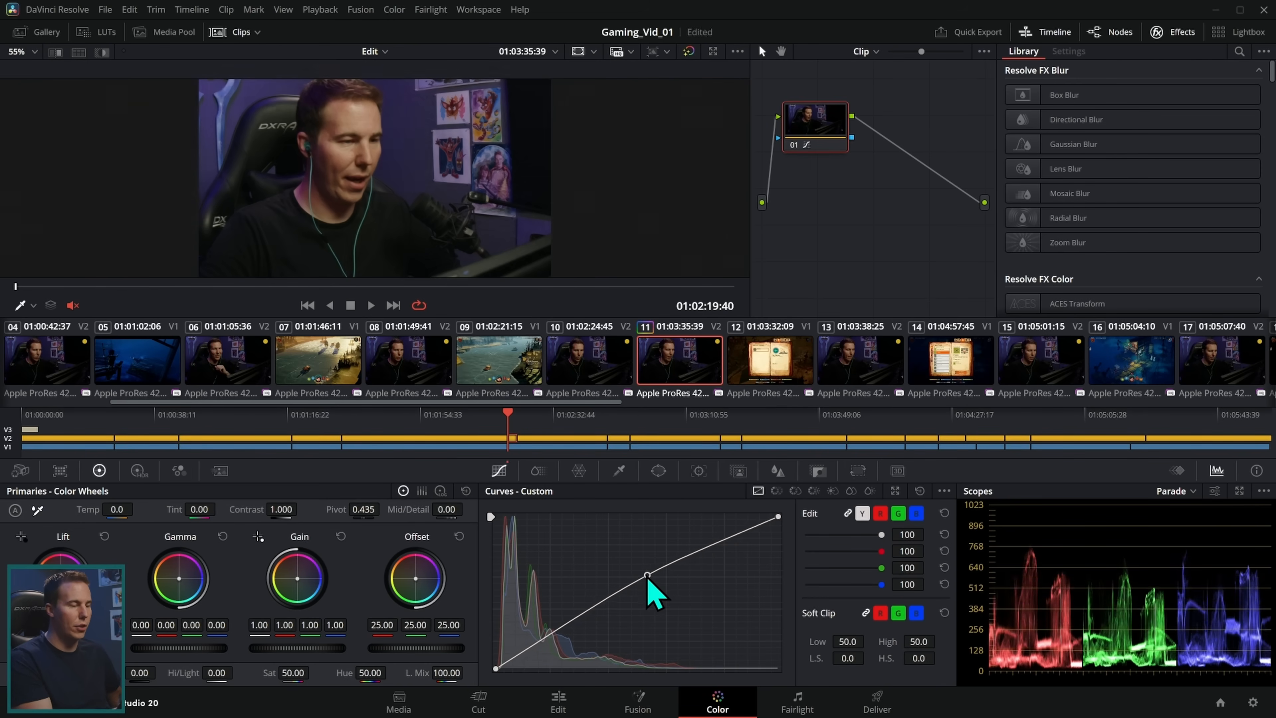
drag(291, 673, 312, 672)
mouse_move(122, 509)
mouse_down()
mouse_move(140, 509)
mouse_move(121, 510)
mouse_up()
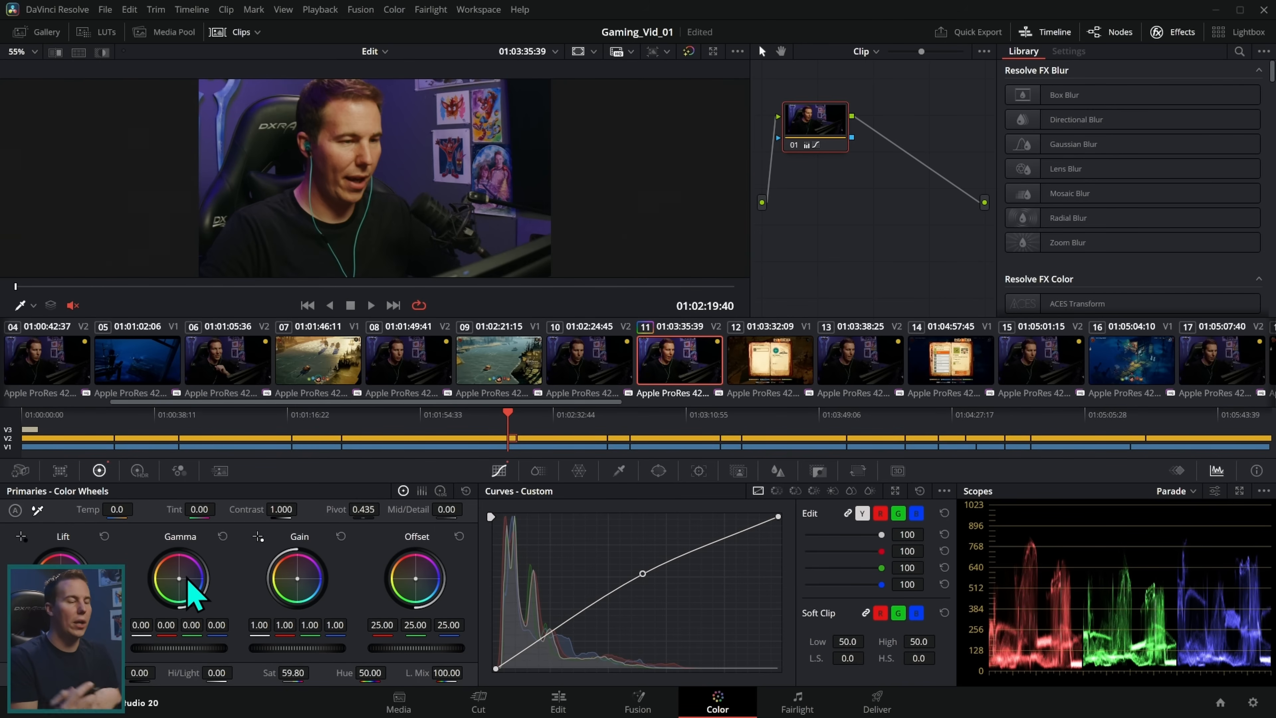
Select clip 10, the small webcam overlay before the full-frame segment, for grading
click(578, 393)
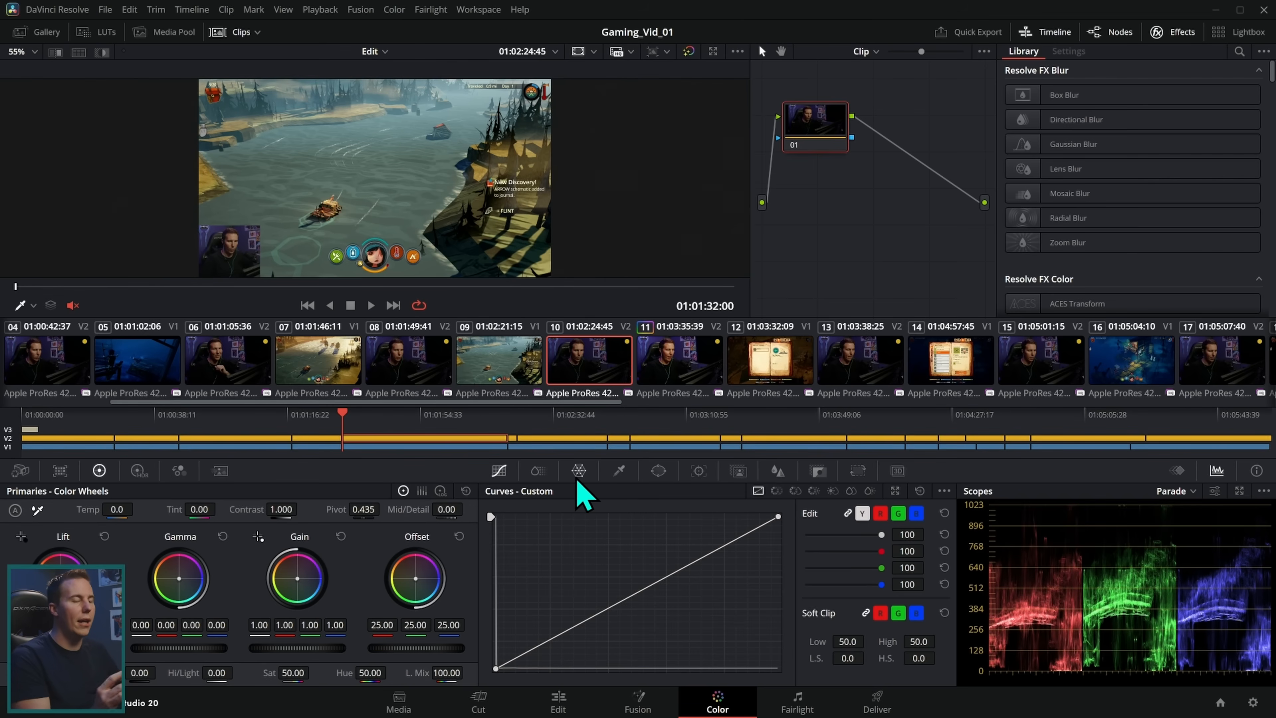